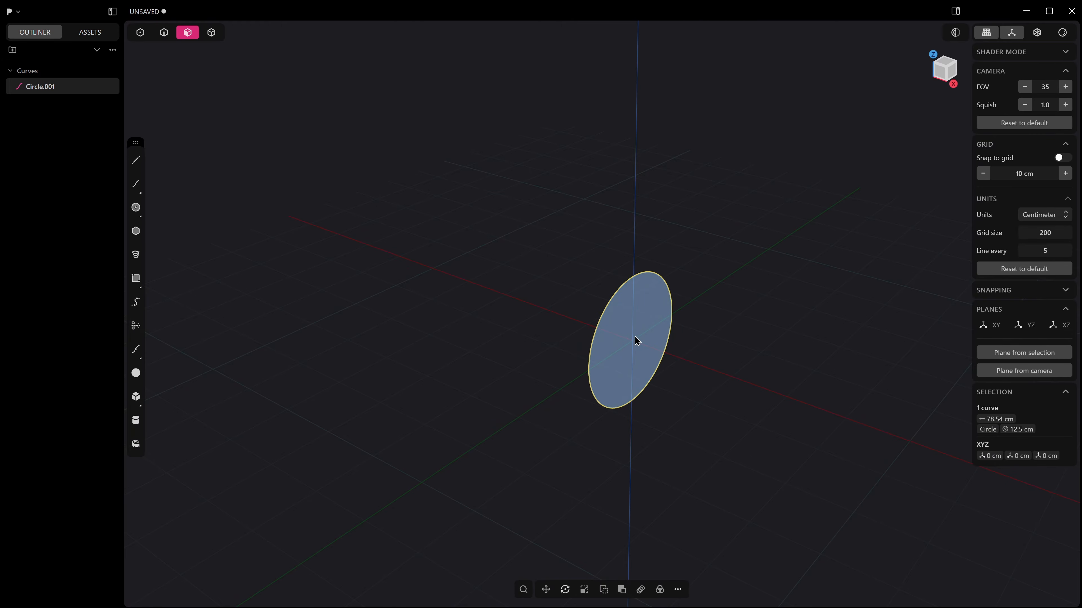
Extrude the circular region about 8.4 cm along the X axis with both distances locked together for a symmetric extrusion.
{"action": "left_click_drag", "start_coordinate": [637, 340], "coordinate": [715, 397]}
{"action": "key", "text": "Tab"}
{"action": "key", "text": "Tab"}
{"action": "key", "text": "Tab"}
{"action": "key", "text": "Tab"}
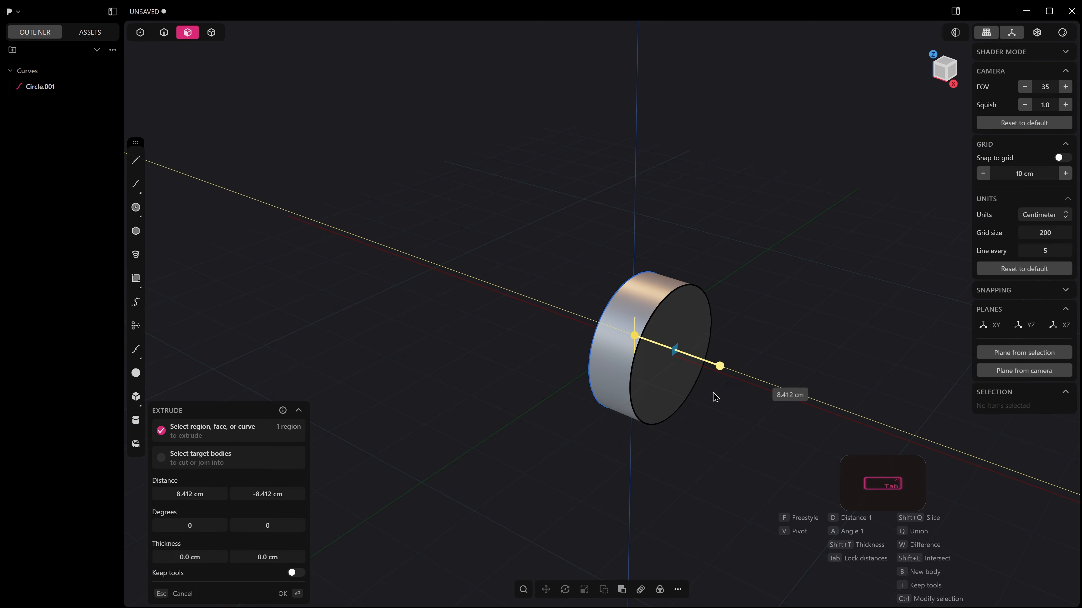
{"action": "key", "text": "Tab"}
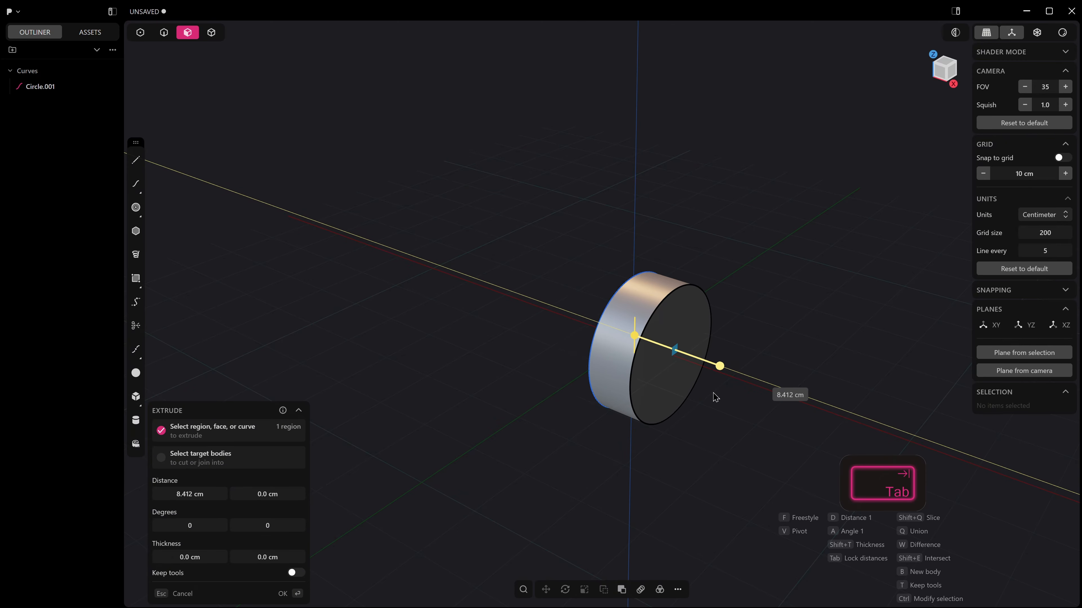
{"action": "left_click_drag", "start_coordinate": [713, 393], "coordinate": [713, 393]}
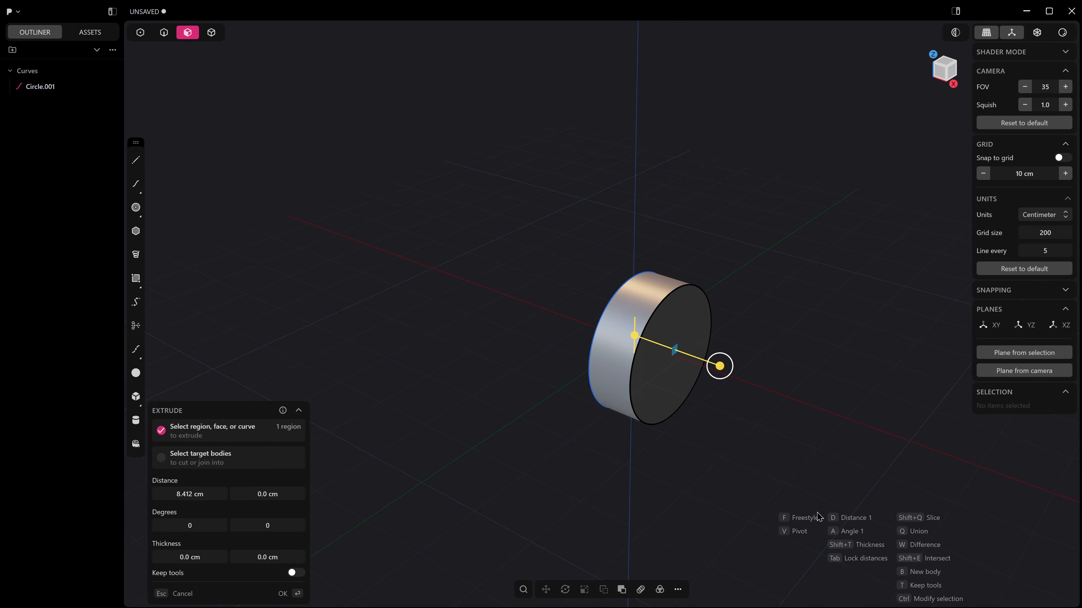
{"action": "key", "text": "Tab"}
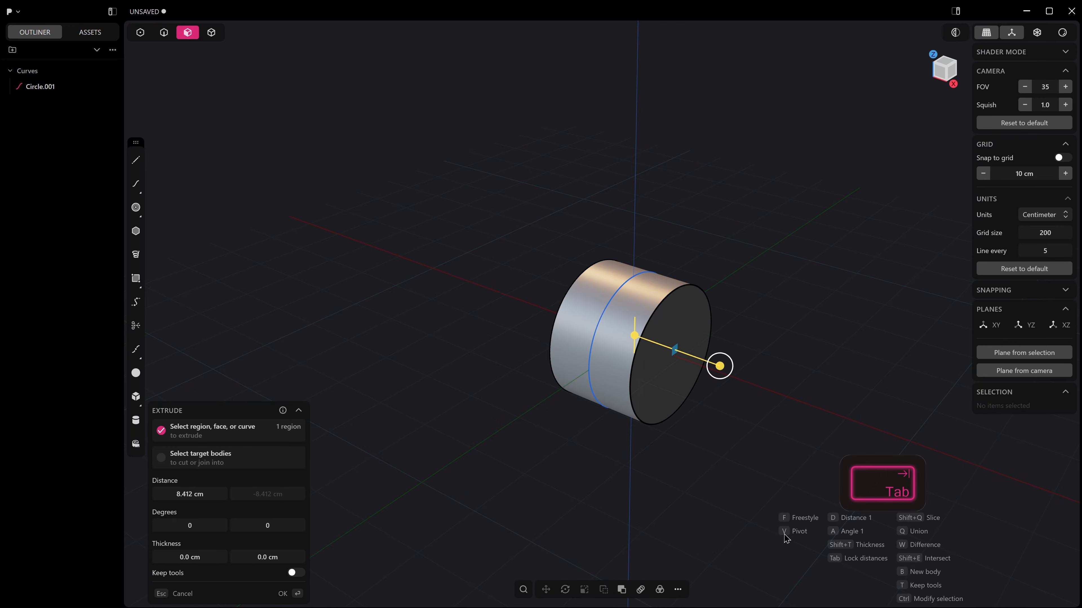
Lengthen the symmetric extrusion to about 37 cm on each side of the circle and finish it.
{"action": "left_click_drag", "start_coordinate": [727, 375], "coordinate": [849, 459]}
{"action": "scroll", "coordinate": [822, 438], "scroll_direction": "down", "scroll_amount": 3}
{"action": "middle_click_drag", "start_coordinate": [709, 408], "coordinate": [788, 375]}
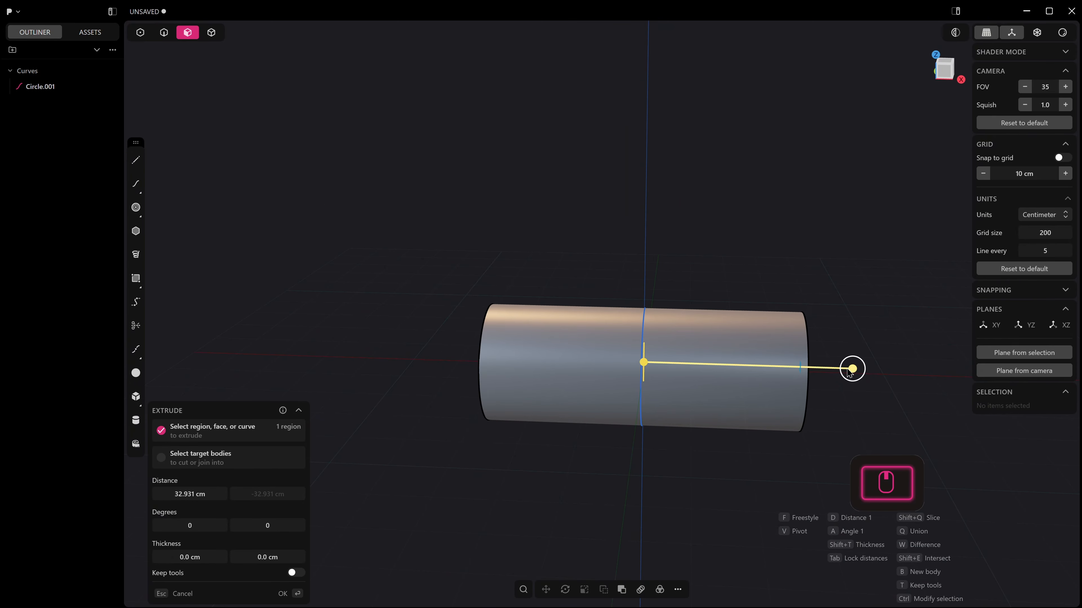
{"action": "left_click_drag", "start_coordinate": [852, 369], "coordinate": [872, 379]}
{"action": "right_click", "coordinate": [872, 379]}
Select the source circle around the middle of the cylinder and hide it.
{"action": "scroll", "coordinate": [871, 379], "scroll_direction": "down", "scroll_amount": 3}
{"action": "middle_click_drag", "start_coordinate": [730, 377], "coordinate": [693, 383], "text": "shift"}
{"action": "middle_click_drag", "start_coordinate": [694, 383], "coordinate": [758, 404]}
{"action": "key", "text": "2"}
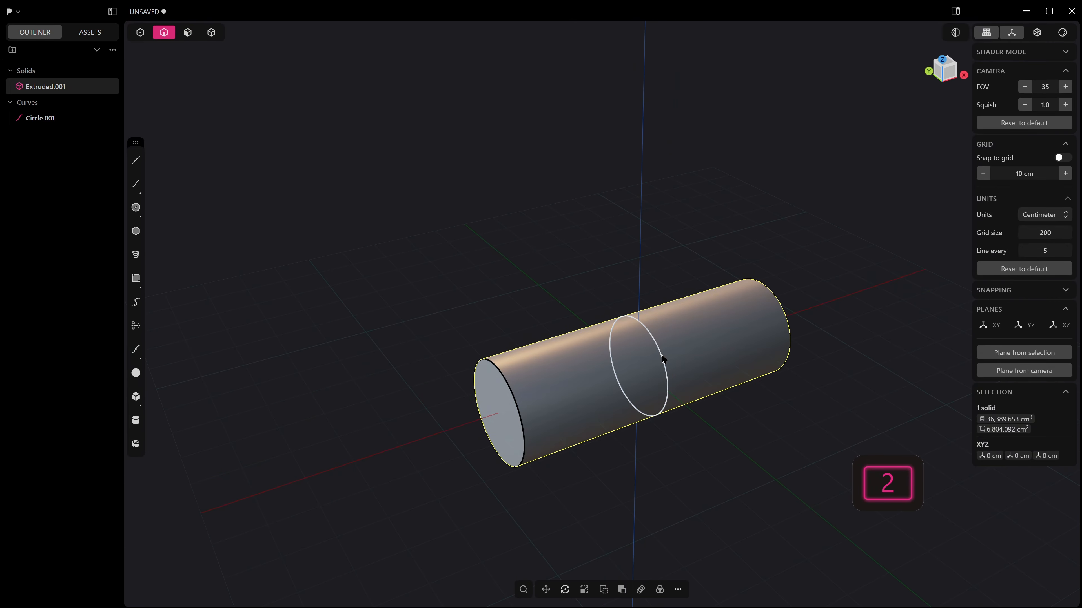
{"action": "left_click", "coordinate": [665, 358]}
{"action": "middle_click_drag", "start_coordinate": [663, 353], "coordinate": [592, 272]}
{"action": "key", "text": "h"}
In the front view, draw a vertical line about 45 cm long across the cylinder near its negative X end.
{"action": "middle_click_drag", "start_coordinate": [590, 267], "coordinate": [609, 211], "text": "shift"}
{"action": "middle_click_drag", "start_coordinate": [666, 231], "coordinate": [585, 359]}
{"action": "key", "text": "KP_1"}
{"action": "scroll", "coordinate": [586, 359], "scroll_direction": "up", "scroll_amount": 2}
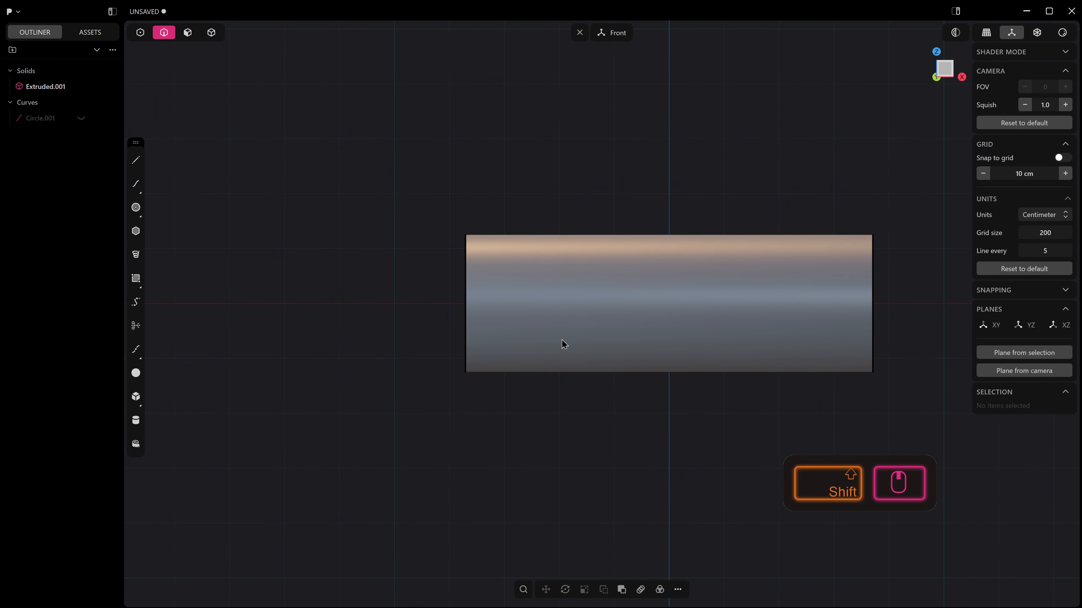
{"action": "left_click", "coordinate": [138, 165]}
{"action": "key", "text": "Escape"}
{"action": "middle_click_drag", "start_coordinate": [443, 236], "coordinate": [484, 303]}
{"action": "key", "text": "KP_1"}
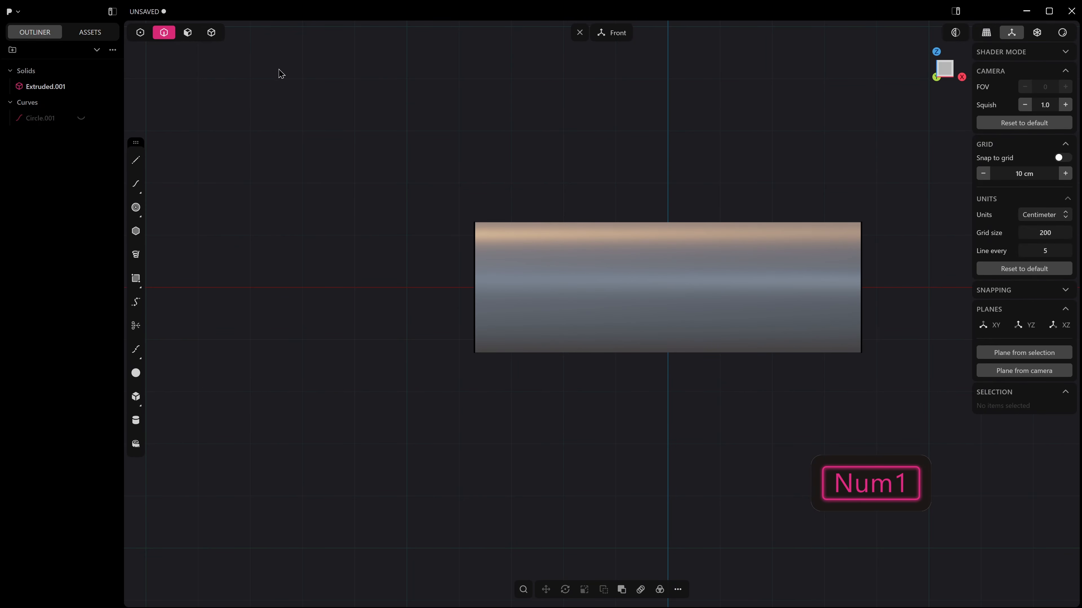
{"action": "left_click", "coordinate": [136, 159]}
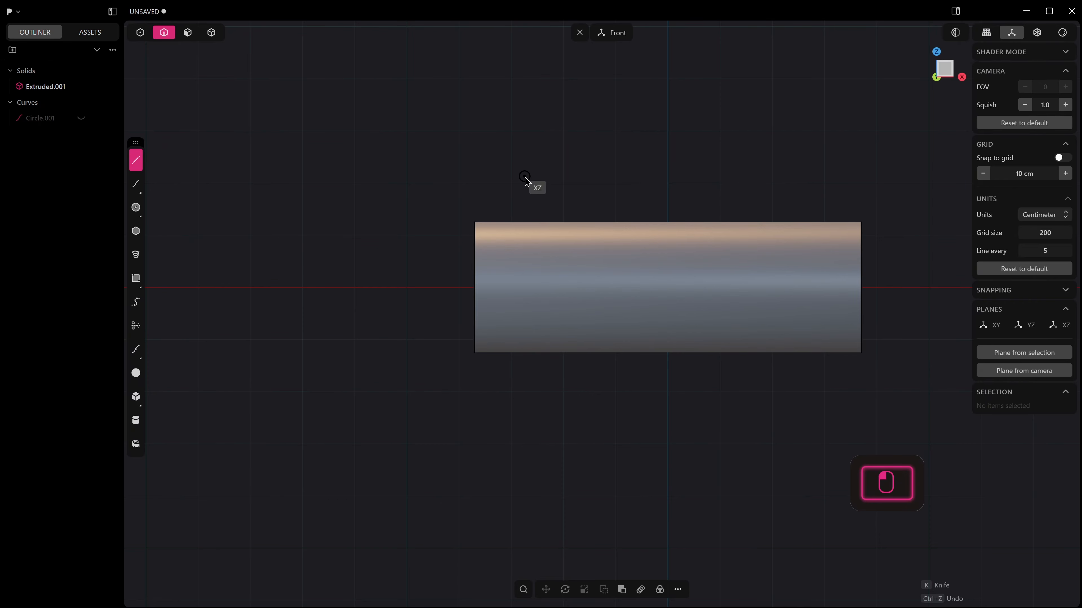
{"action": "left_click", "coordinate": [525, 177]}
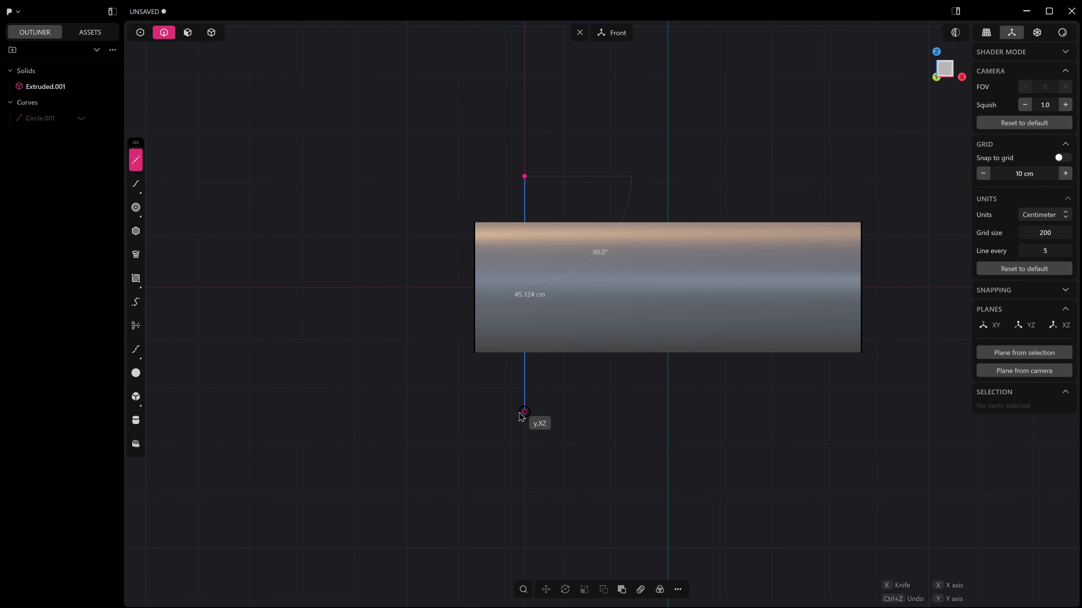
{"action": "left_click", "coordinate": [524, 411]}
Mirror the vertical line across the X axis to the other end of the cylinder.
{"action": "scroll", "coordinate": [527, 262], "scroll_direction": "down", "scroll_amount": 3}
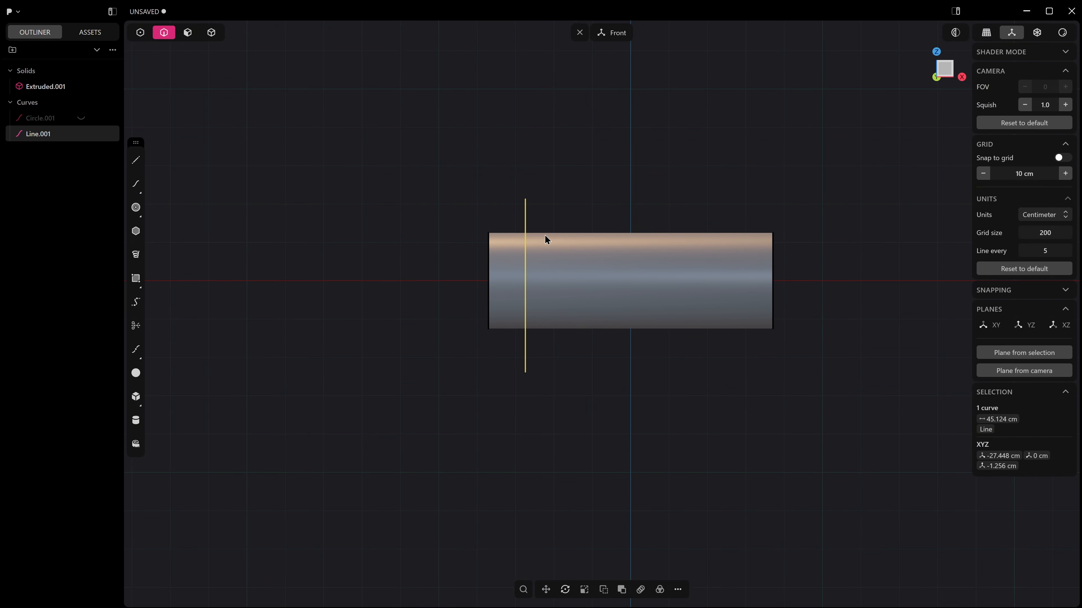
{"action": "key", "text": "alt+x"}
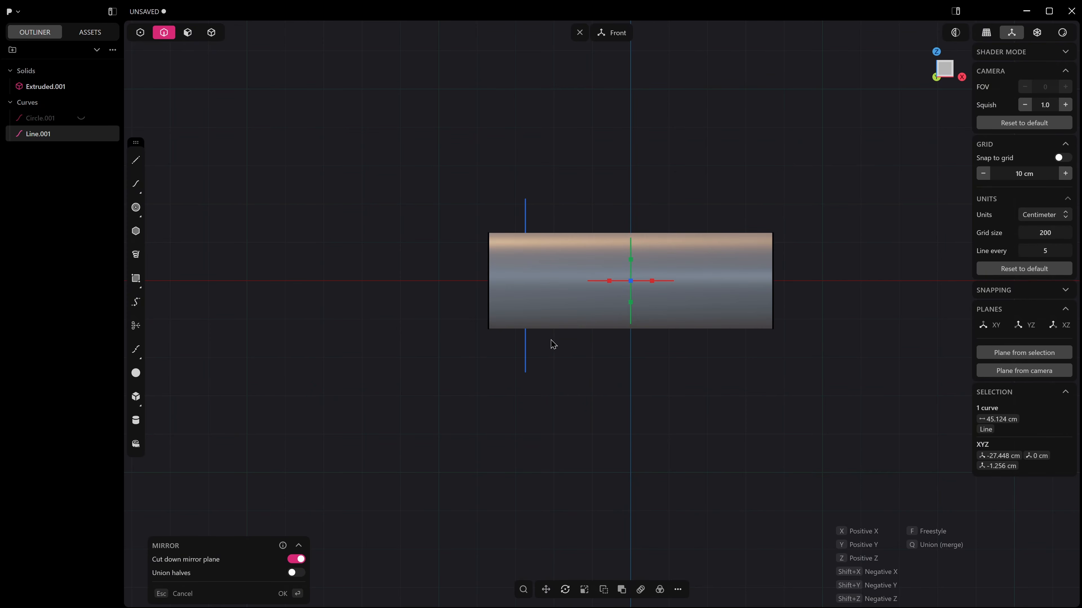
{"action": "key", "text": "alt+x"}
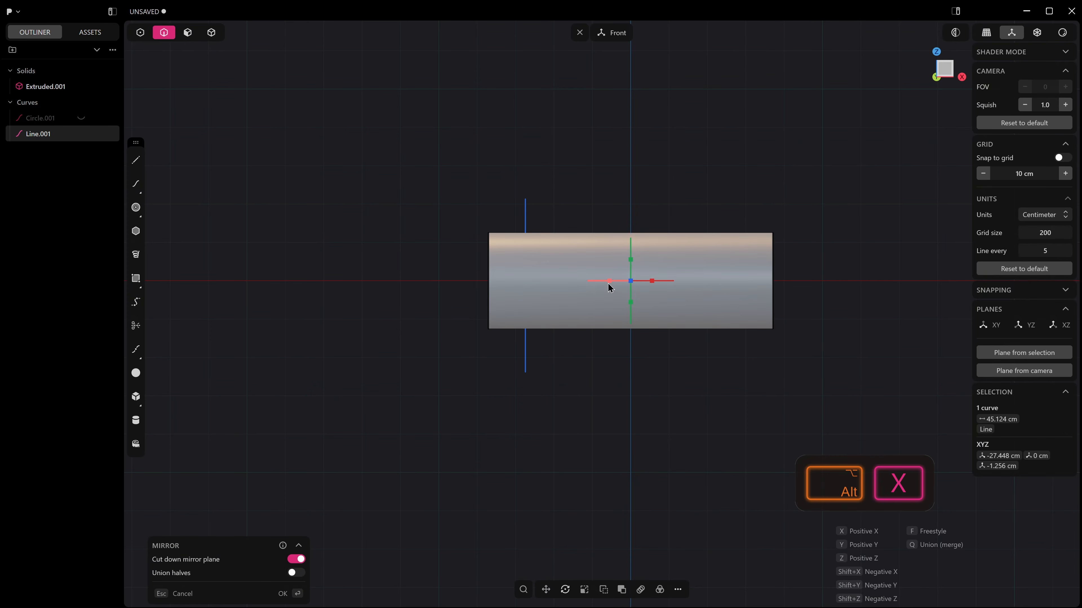
{"action": "left_click", "coordinate": [609, 282]}
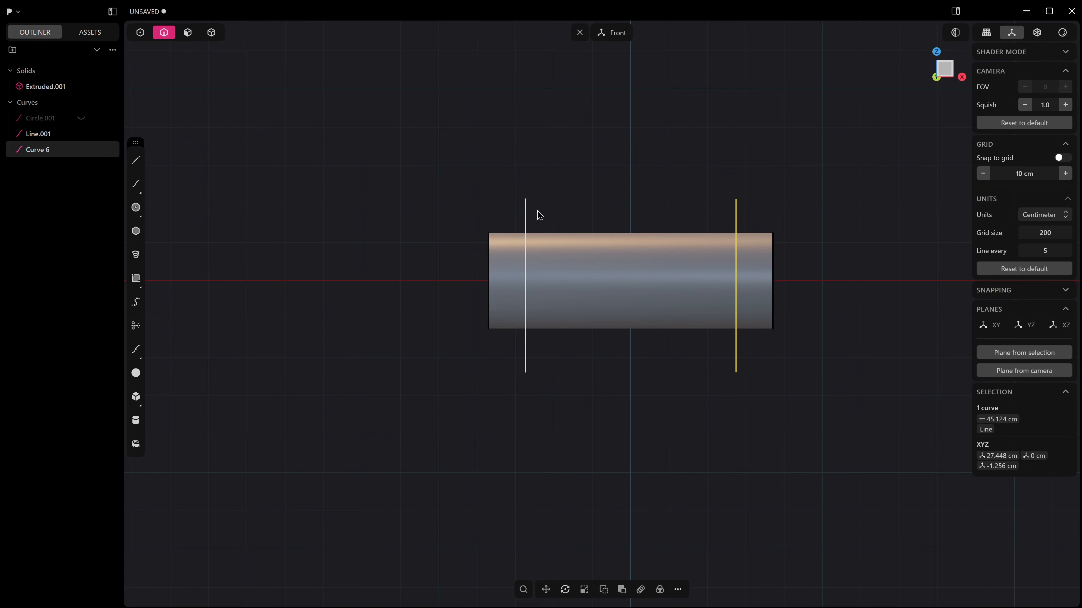
Cut the cylinder into three solids using the original line and its mirrored copy as cutters.
{"action": "left_click", "coordinate": [525, 215], "text": "shift"}
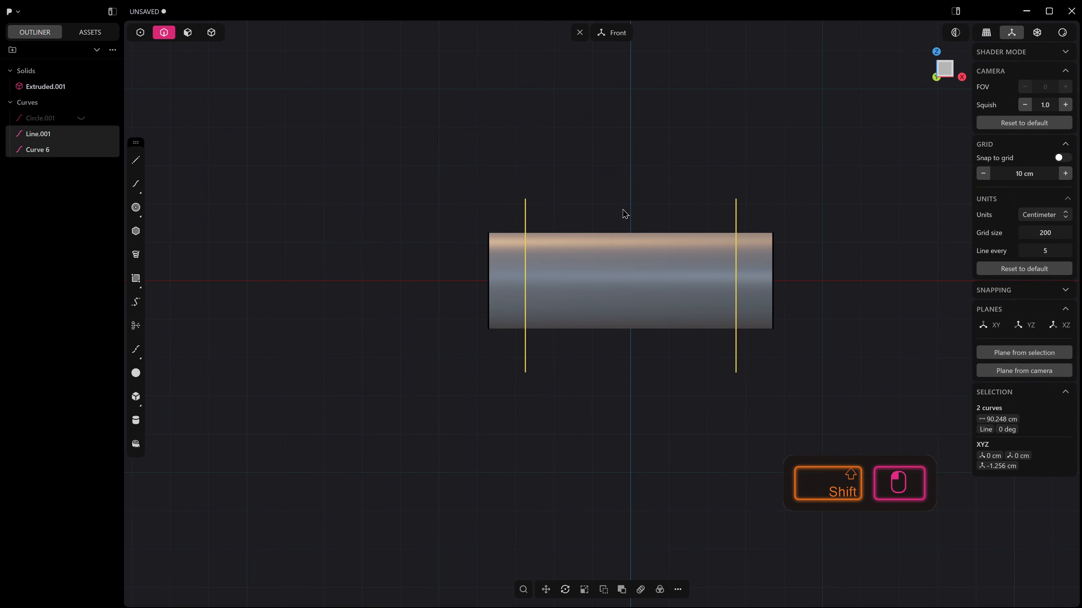
{"action": "key", "text": "c"}
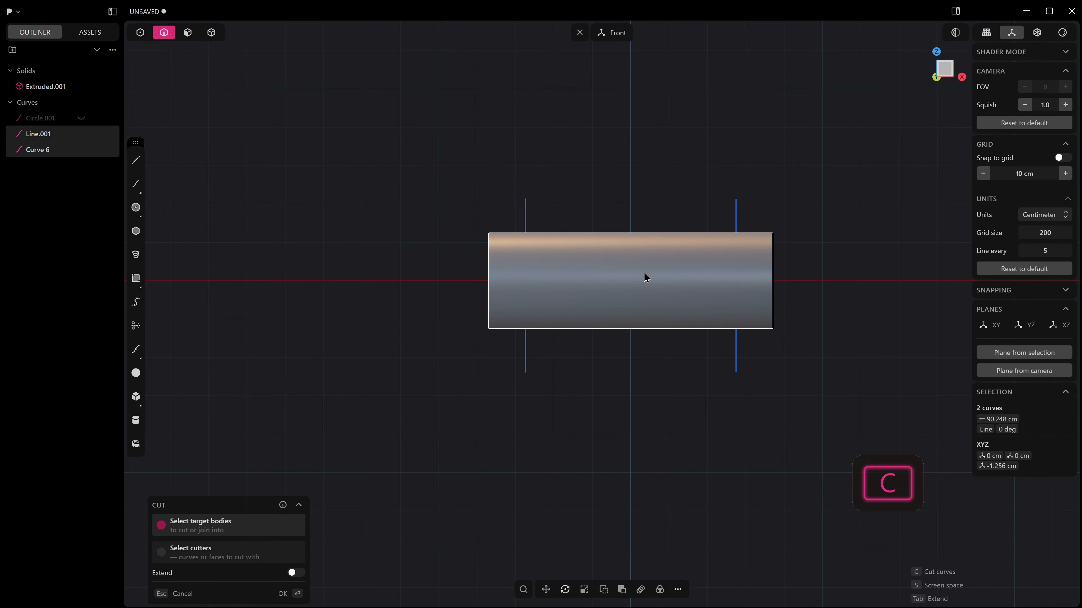
{"action": "left_click", "coordinate": [646, 264]}
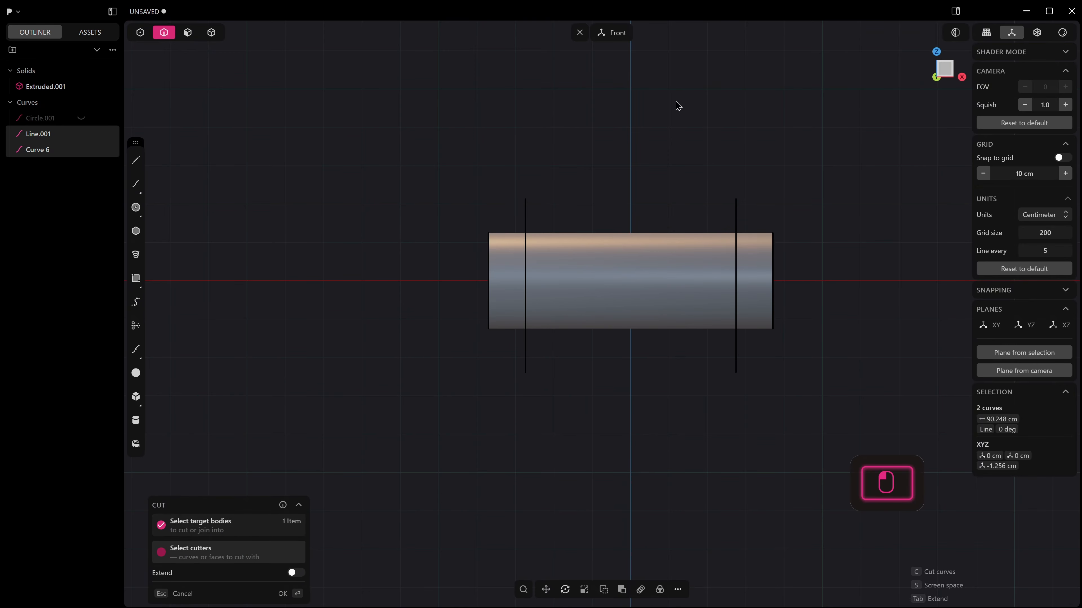
{"action": "left_click", "coordinate": [646, 136]}
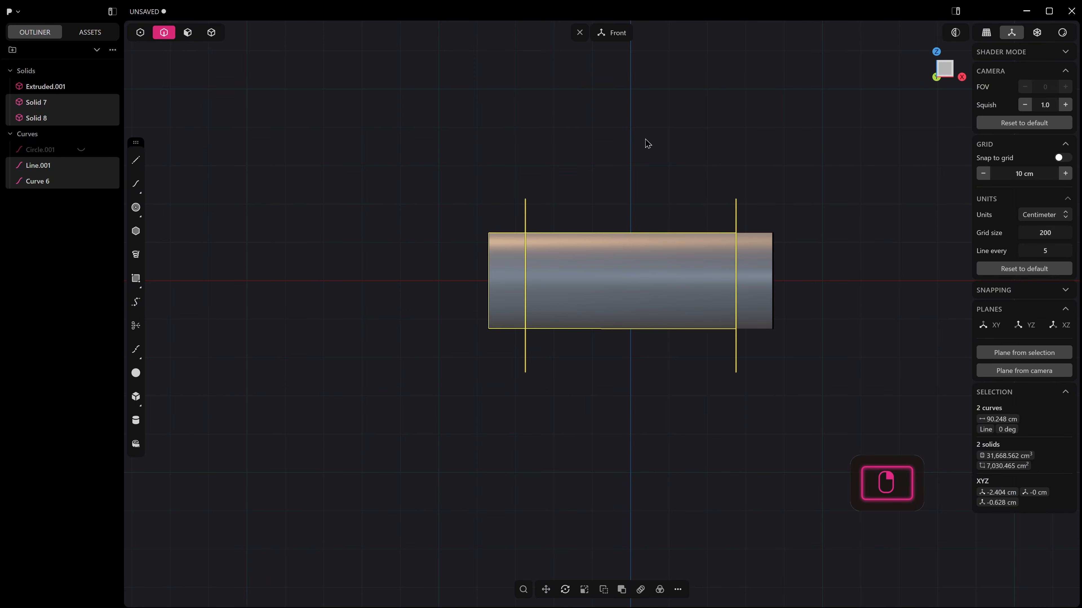
Select all curves and hide both cutting lines.
{"action": "middle_click_drag", "start_coordinate": [513, 205], "coordinate": [549, 251]}
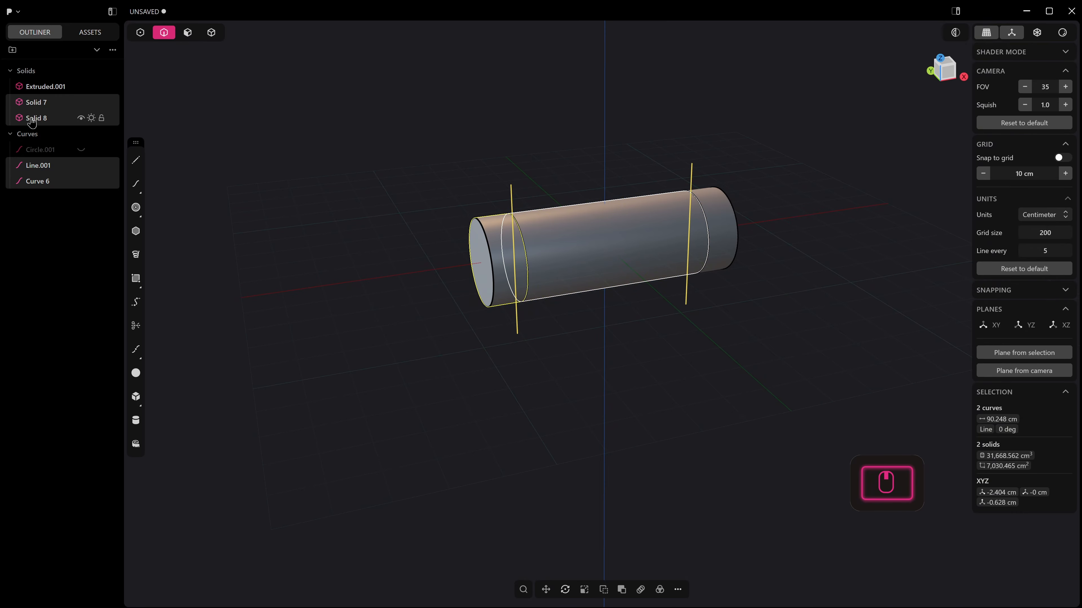
{"action": "left_click", "coordinate": [28, 134]}
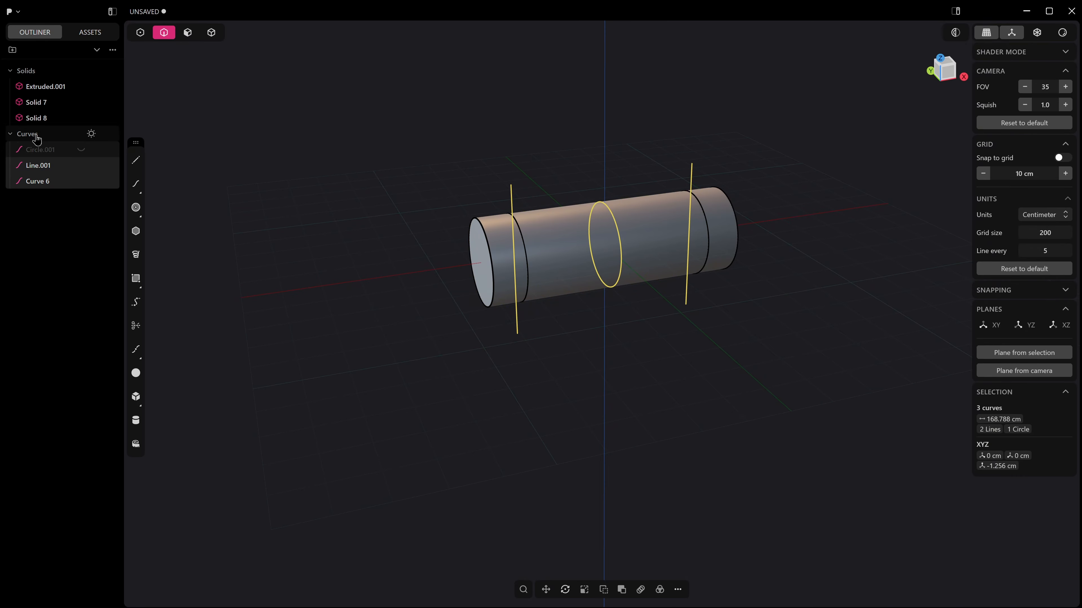
{"action": "middle_click_drag", "start_coordinate": [418, 140], "coordinate": [481, 123]}
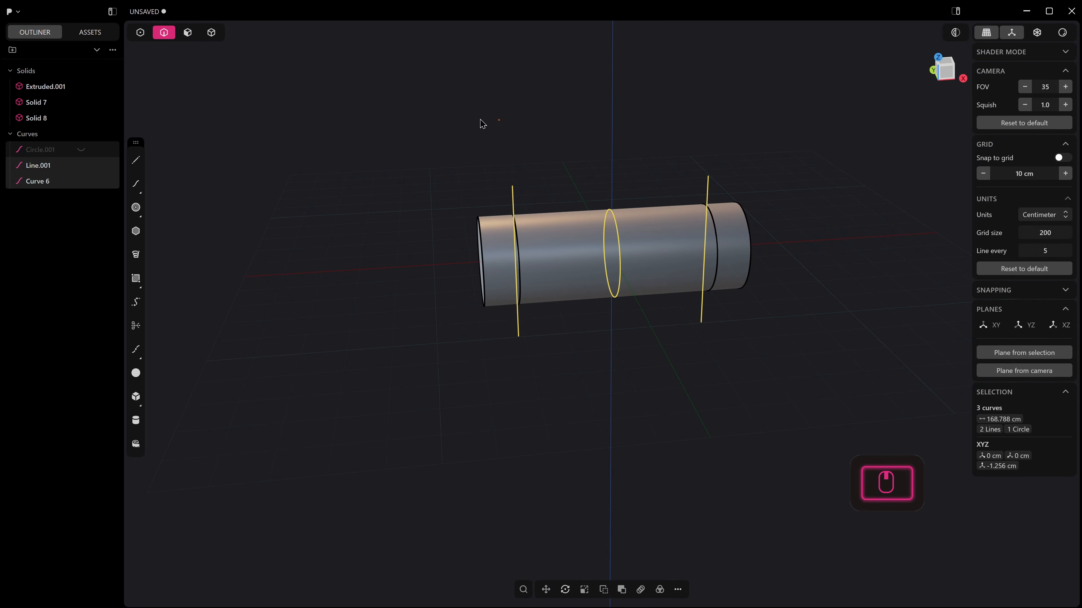
{"action": "key", "text": "h"}
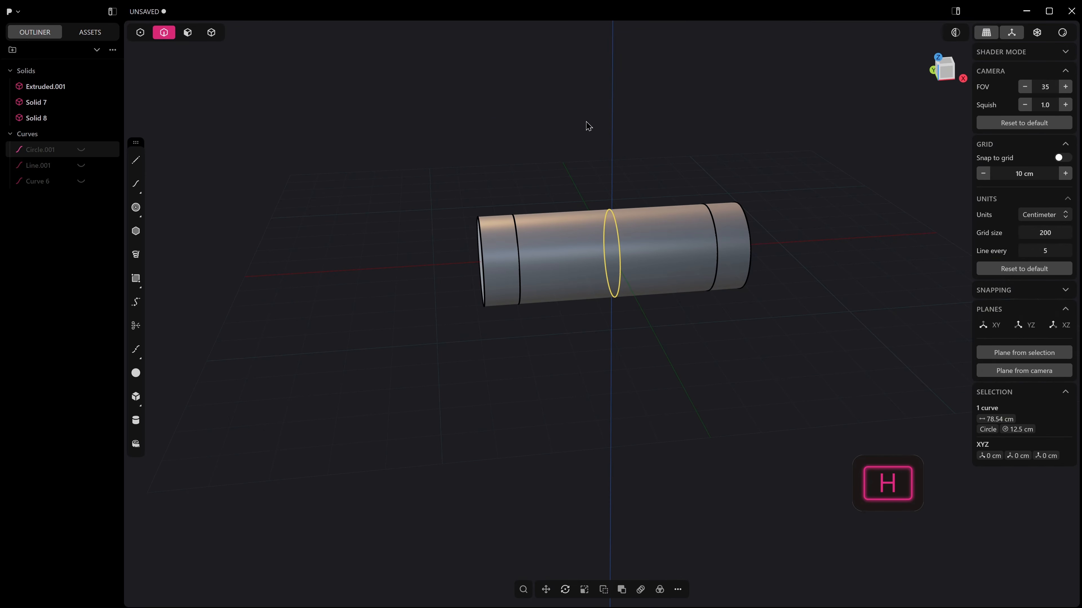
Select the flat end faces of both outer solids and push them outward together by a short distance.
{"action": "middle_click_drag", "start_coordinate": [584, 136], "coordinate": [444, 273]}
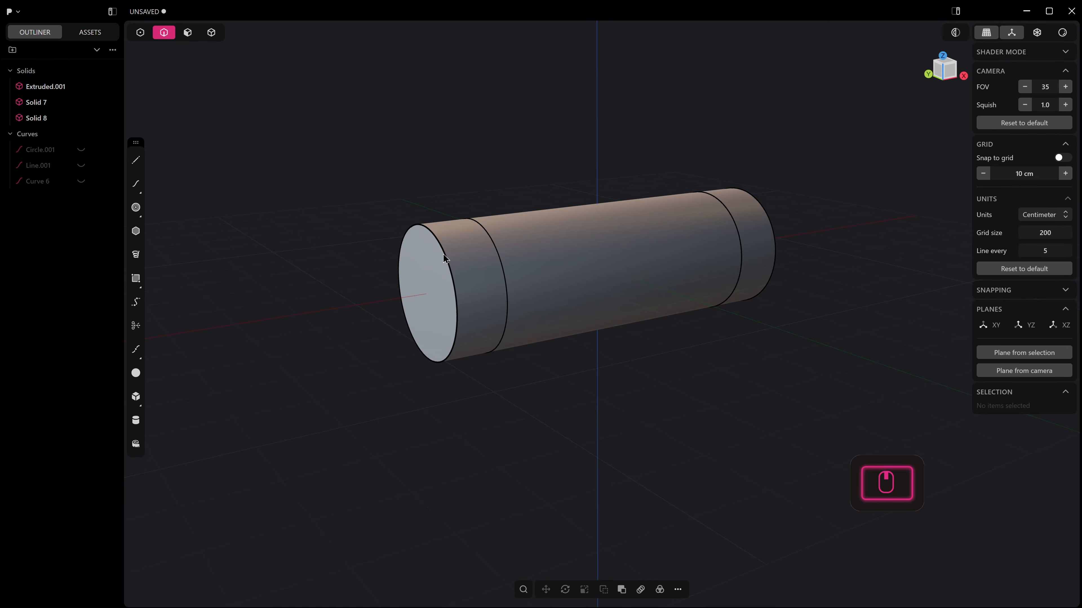
{"action": "key", "text": "3"}
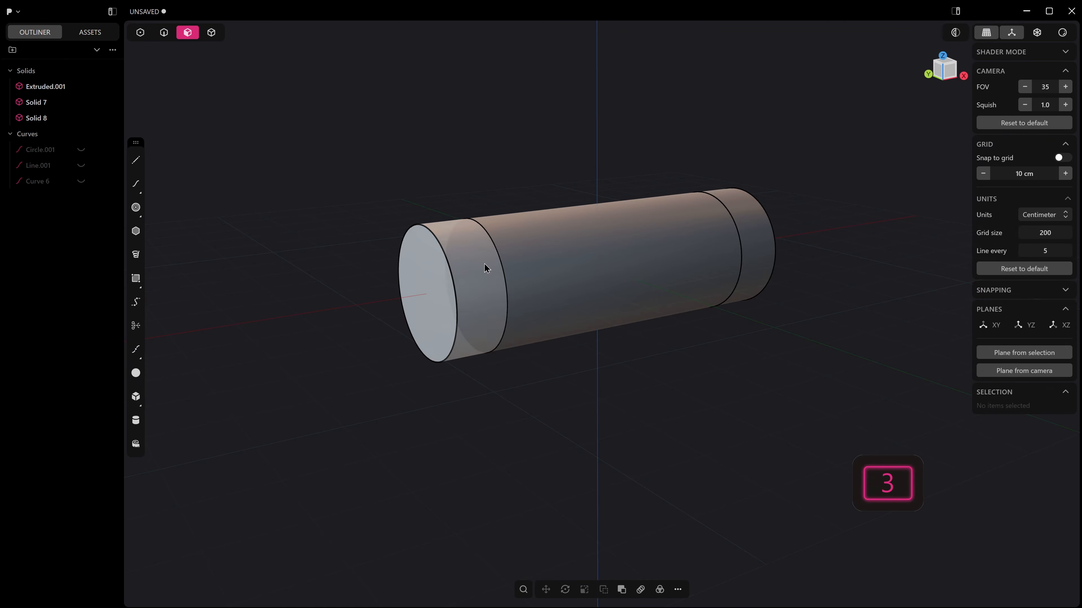
{"action": "middle_click_drag", "start_coordinate": [484, 264], "coordinate": [692, 230]}
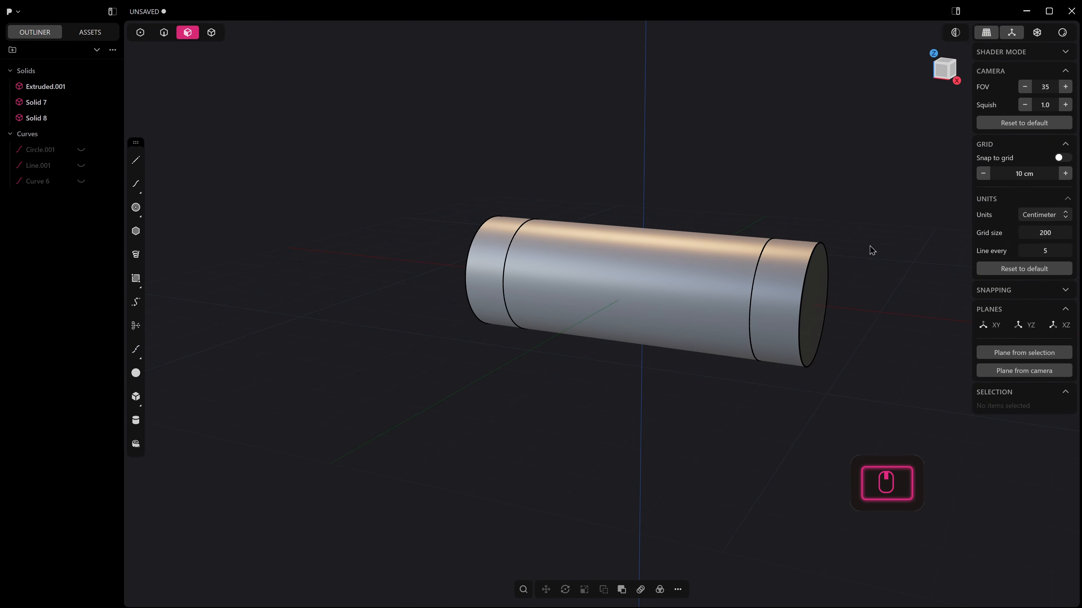
{"action": "middle_click_drag", "start_coordinate": [831, 267], "coordinate": [819, 268]}
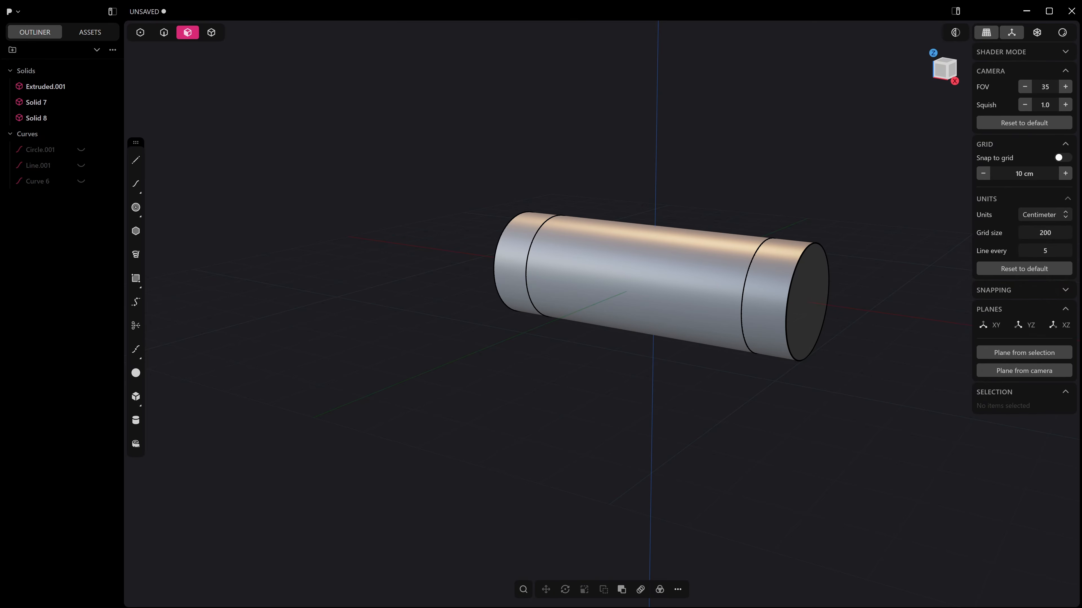
{"action": "left_click_drag", "start_coordinate": [429, 241], "coordinate": [527, 358]}
{"action": "middle_click_drag", "start_coordinate": [525, 354], "coordinate": [531, 403], "text": "shift"}
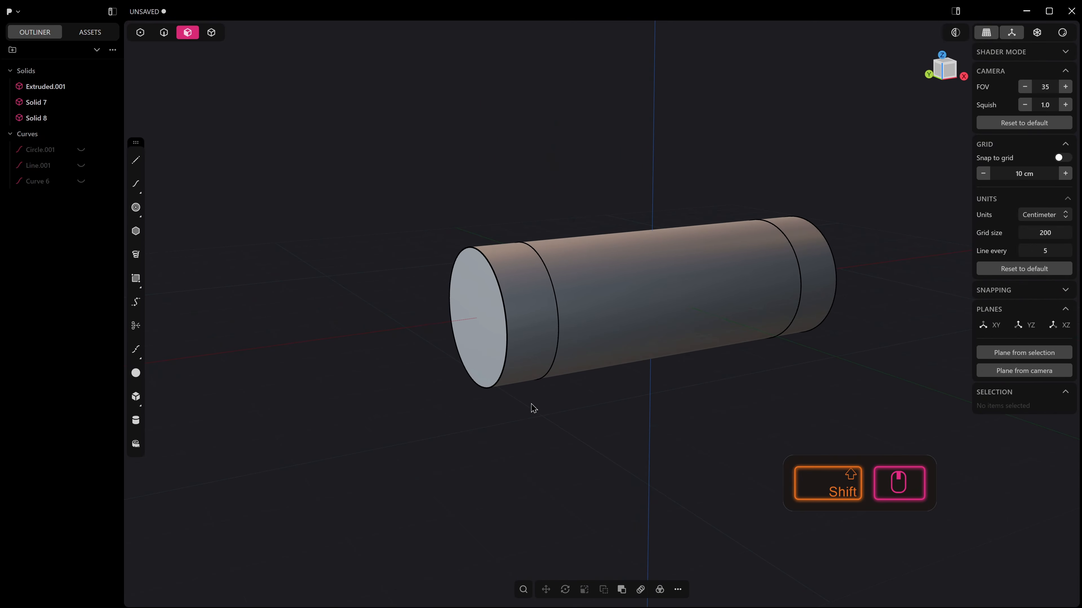
{"action": "left_click", "coordinate": [464, 314]}
{"action": "middle_click_drag", "start_coordinate": [756, 381], "coordinate": [443, 375]}
{"action": "middle_click_drag", "start_coordinate": [442, 375], "coordinate": [372, 347], "text": "shift"}
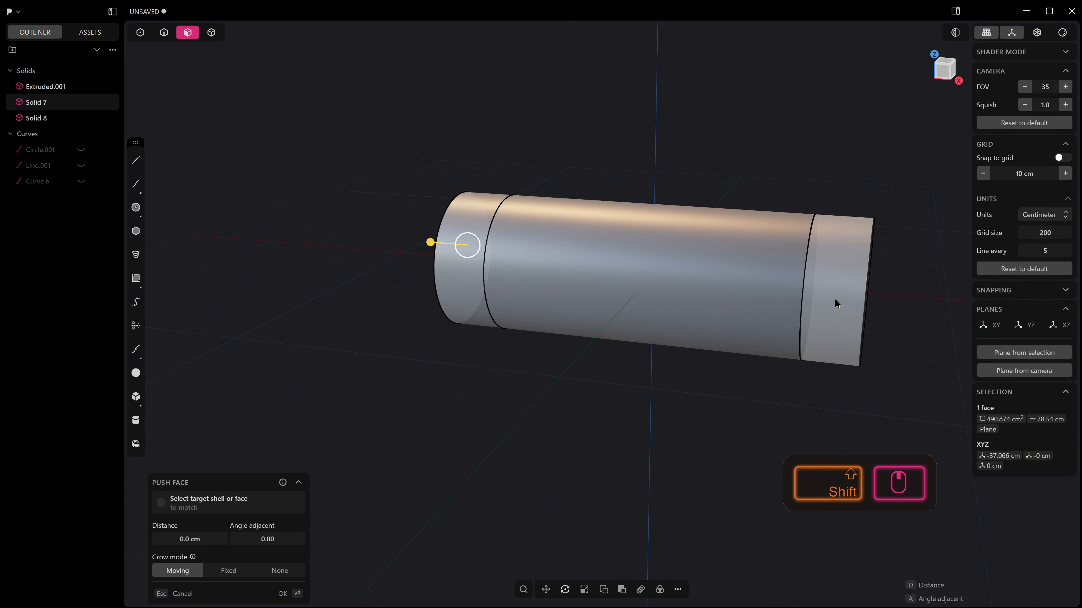
{"action": "middle_click_drag", "start_coordinate": [835, 300], "coordinate": [636, 299], "text": "shift"}
{"action": "left_click", "coordinate": [747, 289], "text": "shift"}
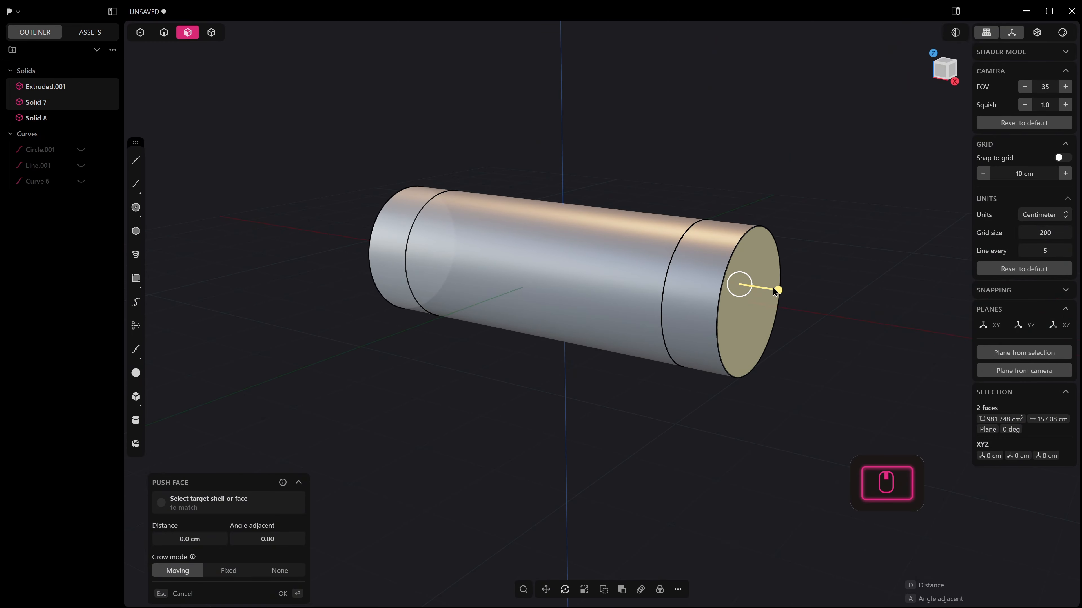
{"action": "left_click_drag", "start_coordinate": [772, 288], "coordinate": [792, 302]}
{"action": "right_click", "coordinate": [791, 300]}
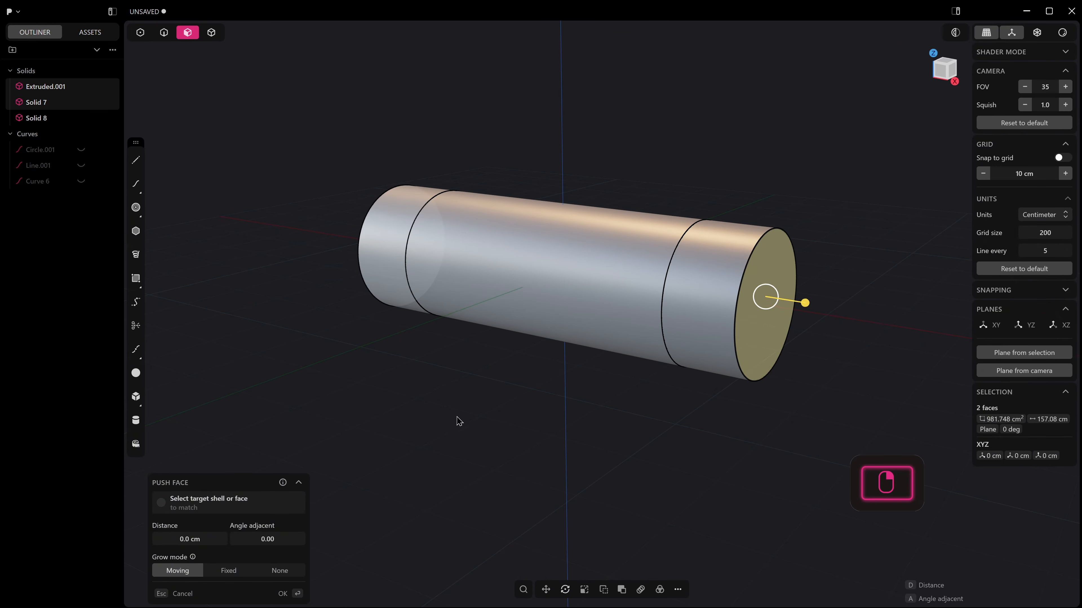
Show the cylinder in the right view with free space below it and clear the face selection.
{"action": "middle_click_drag", "start_coordinate": [456, 417], "coordinate": [835, 422]}
{"action": "middle_click_drag", "start_coordinate": [675, 441], "coordinate": [671, 362]}
{"action": "middle_click_drag", "start_coordinate": [671, 363], "coordinate": [558, 356], "text": "shift"}
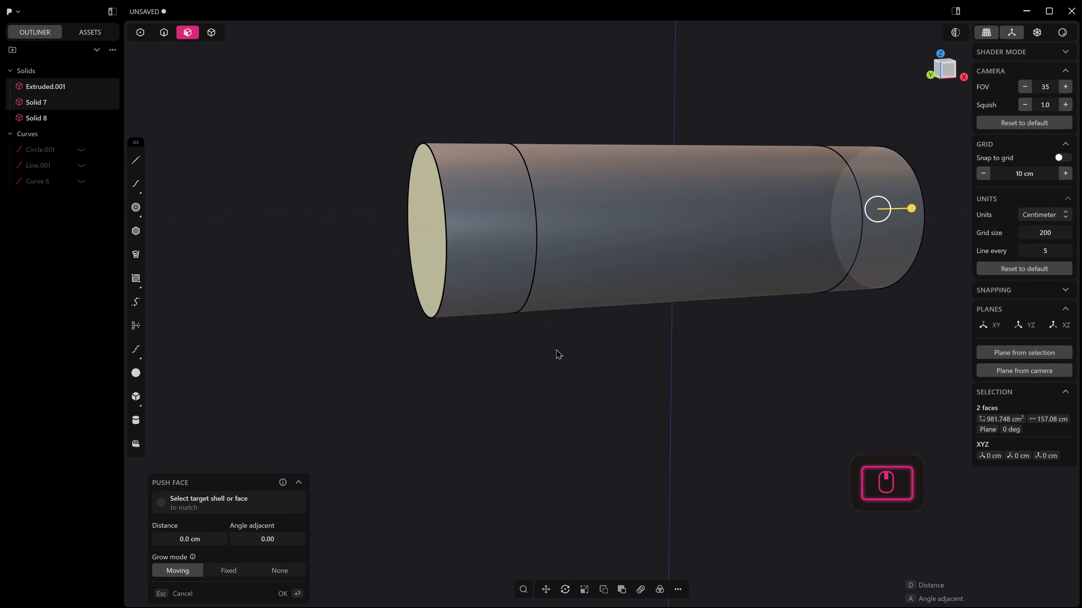
{"action": "key", "text": "KP_3"}
{"action": "middle_click_drag", "start_coordinate": [611, 264], "coordinate": [724, 313], "text": "shift"}
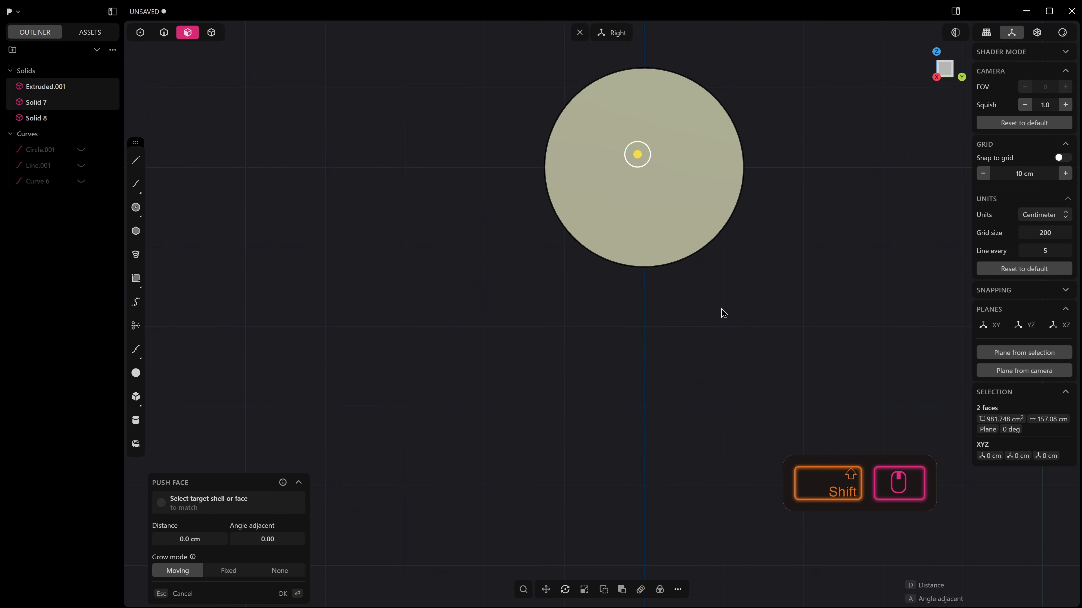
{"action": "left_click", "coordinate": [606, 319]}
{"action": "left_click", "coordinate": [135, 278]}
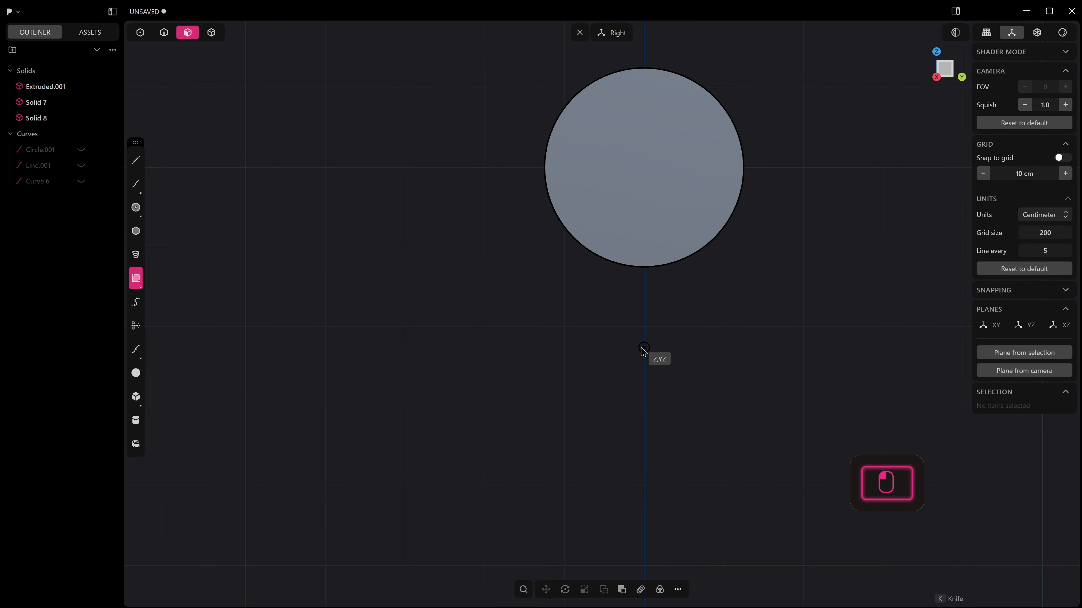
{"action": "left_click_drag", "start_coordinate": [644, 341], "coordinate": [661, 390]}
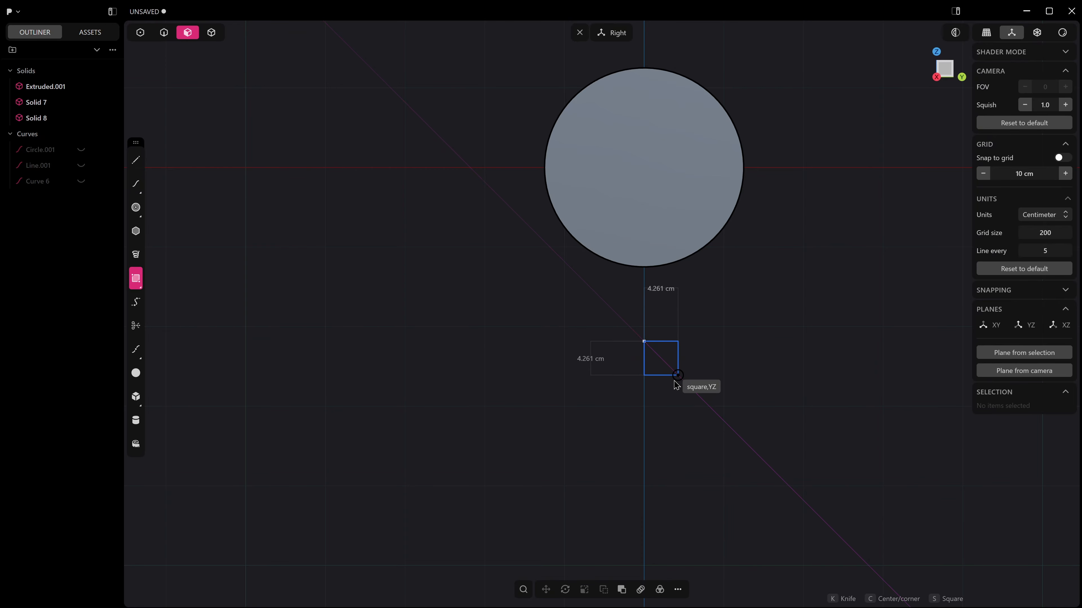
{"action": "key", "text": "Escape"}
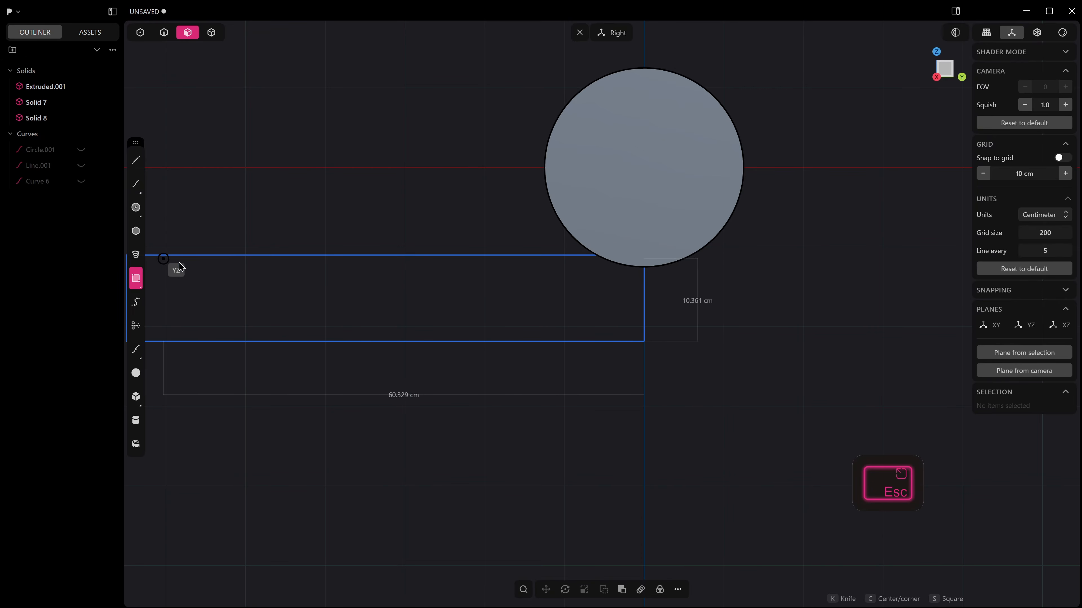
Draw a square of about 9.37 cm below the cylinder, centred on the vertical axis in the YZ plane.
{"action": "left_click", "coordinate": [135, 279]}
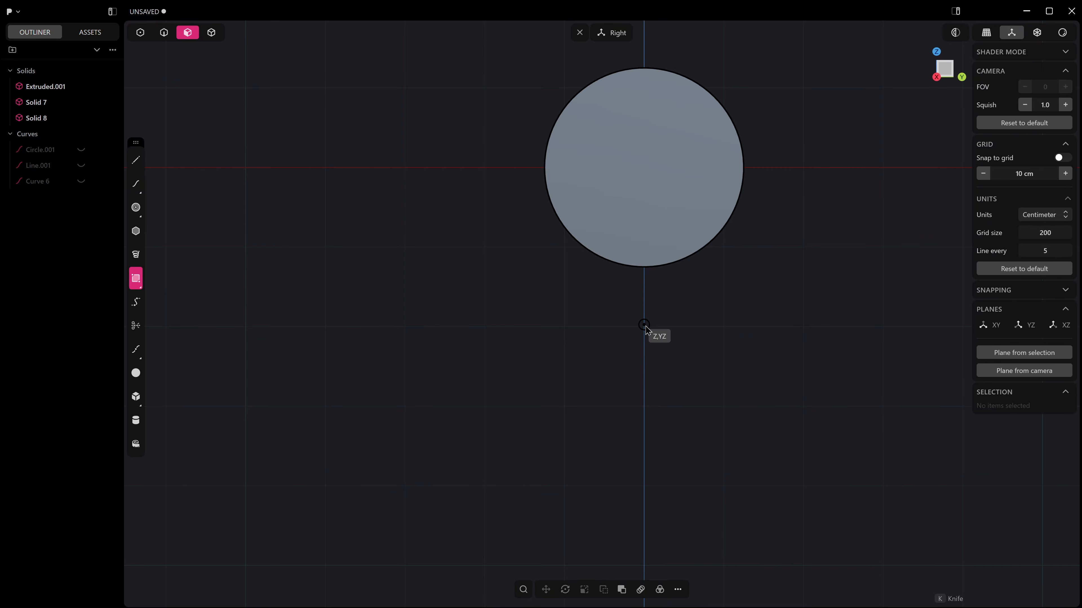
{"action": "left_click", "coordinate": [644, 315]}
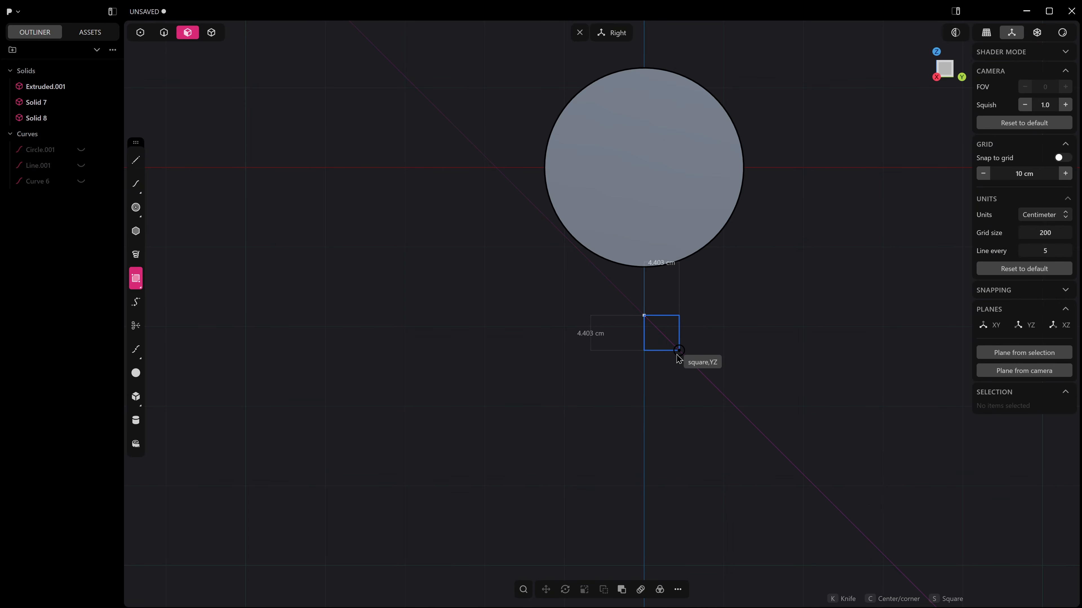
{"action": "key", "text": "c"}
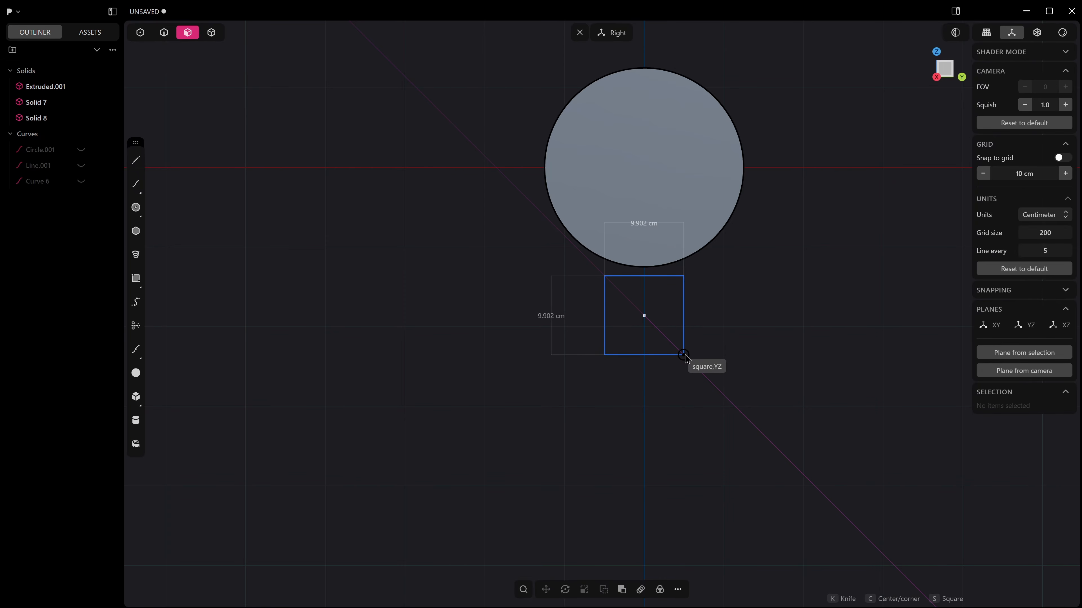
{"action": "key", "text": "s"}
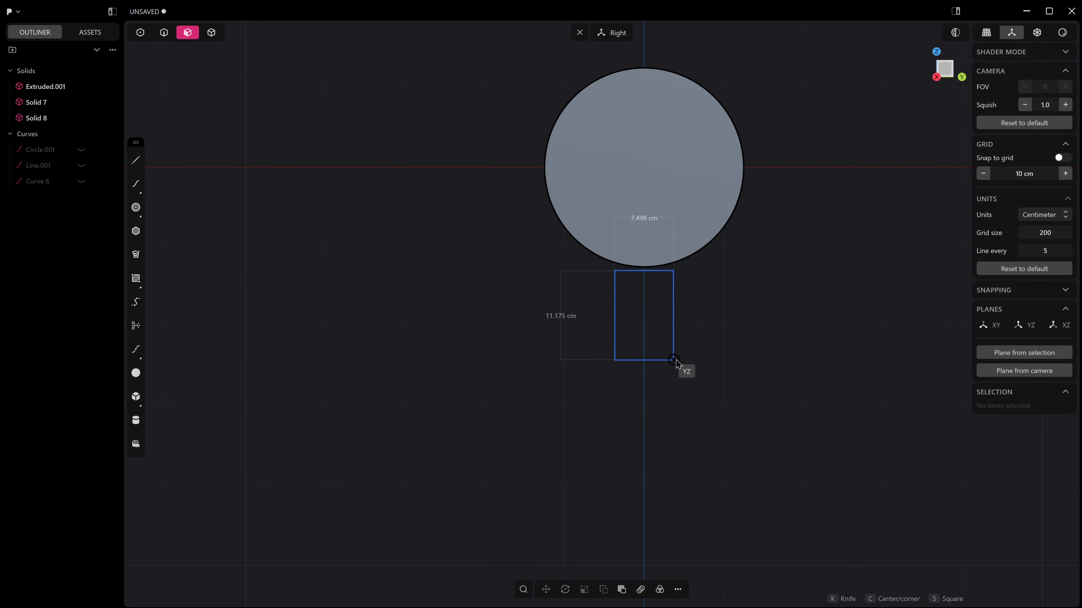
{"action": "key", "text": "s"}
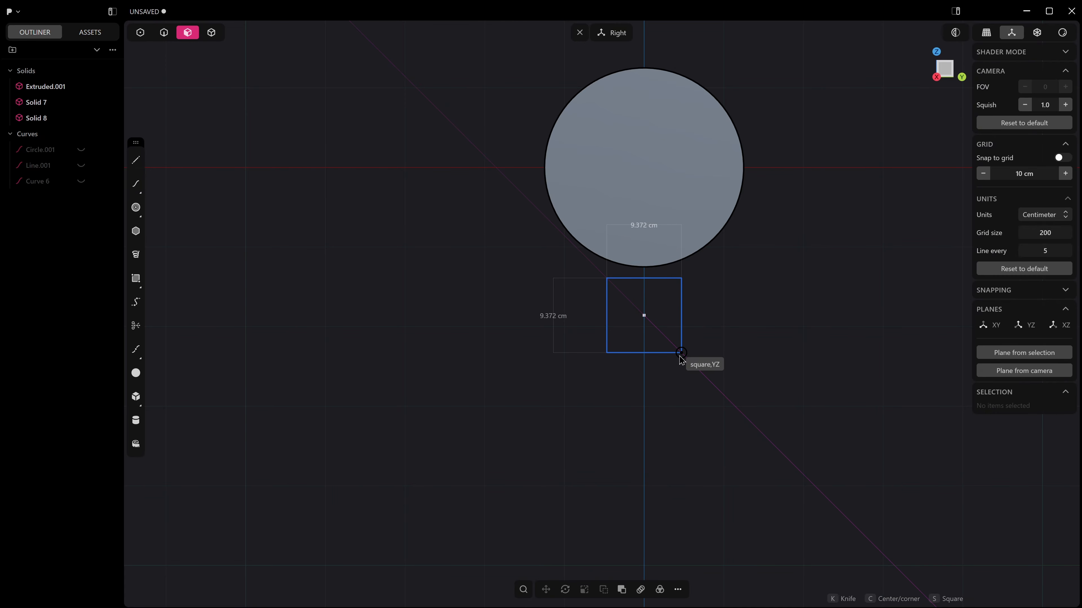
{"action": "left_click", "coordinate": [679, 357]}
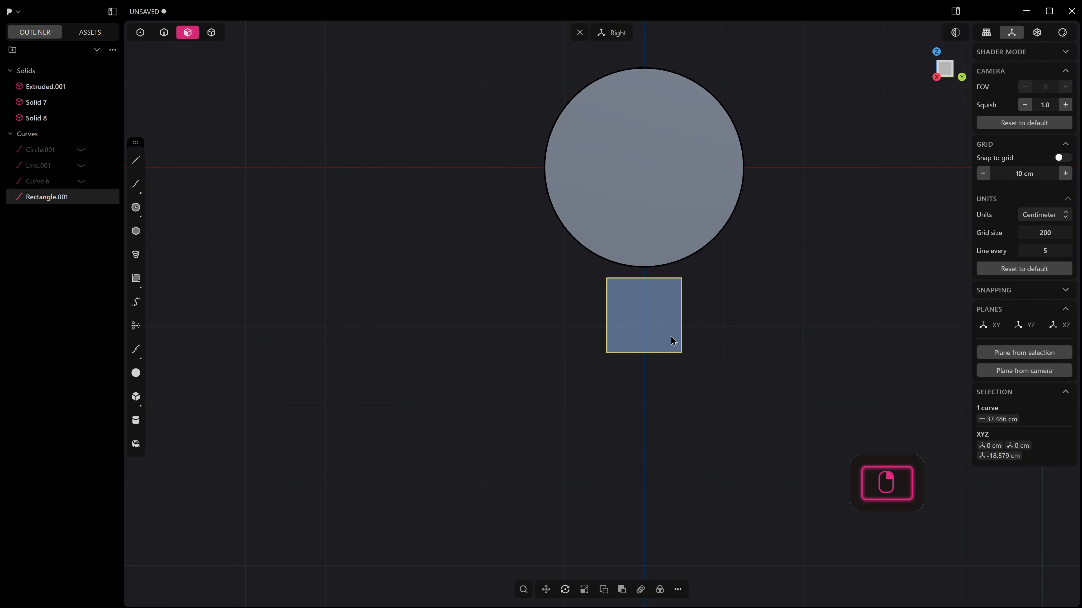
Move the square down along Z by about 3.5 cm, away from the cylinder.
{"action": "key", "text": "g"}
{"action": "left_click_drag", "start_coordinate": [648, 279], "coordinate": [649, 307]}
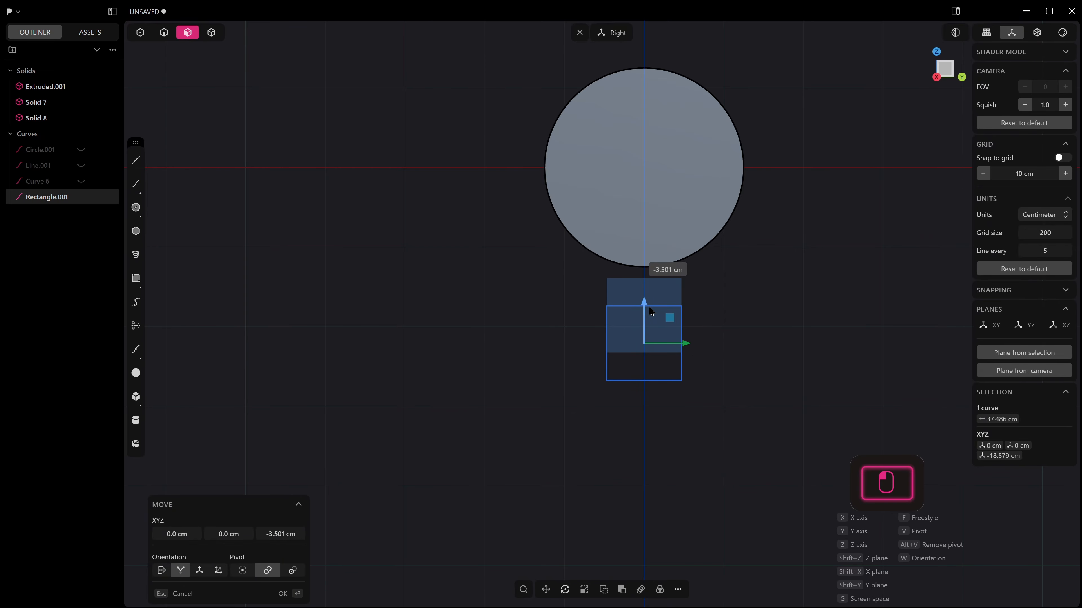
{"action": "right_click", "coordinate": [649, 306]}
Extrude the square equally in both directions along the cylinder's axis, forming a bar that ends slightly beyond the cylinder's centre section.
{"action": "middle_click_drag", "start_coordinate": [652, 311], "coordinate": [667, 446]}
{"action": "left_click", "coordinate": [690, 437]}
{"action": "key", "text": "e"}
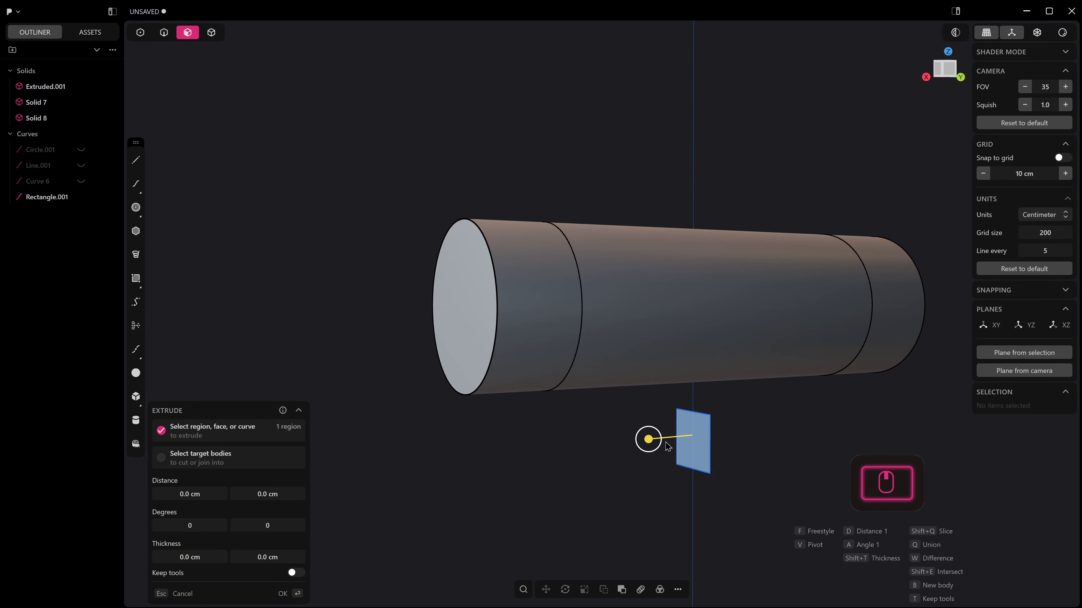
{"action": "left_click_drag", "start_coordinate": [648, 439], "coordinate": [541, 450]}
{"action": "key", "text": "KP_1"}
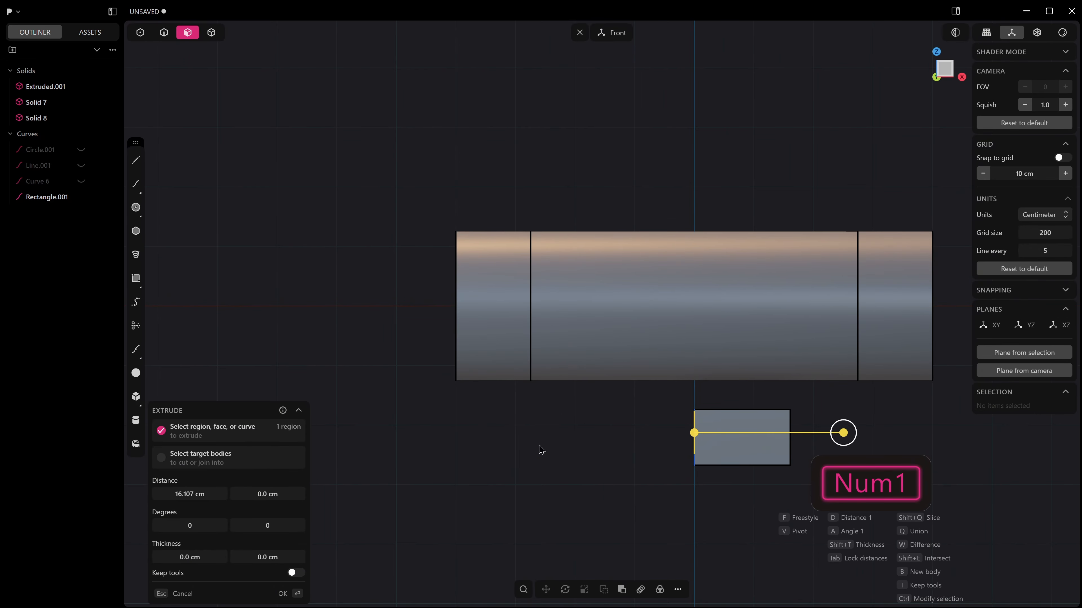
{"action": "left_click_drag", "start_coordinate": [846, 434], "coordinate": [931, 434]}
{"action": "key", "text": "Tab"}
{"action": "right_click", "coordinate": [931, 435]}
Select all curves and hide the rectangle profile.
{"action": "middle_click_drag", "start_coordinate": [554, 424], "coordinate": [683, 442]}
{"action": "key", "text": "2"}
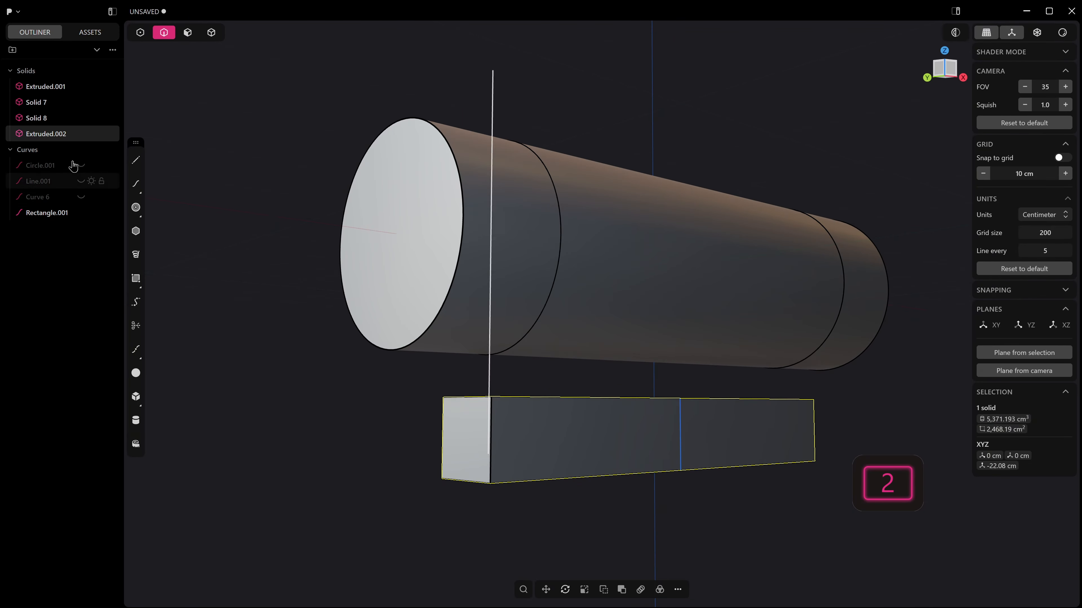
{"action": "left_click", "coordinate": [28, 149]}
{"action": "key", "text": "h"}
In the front view, draw a vertical line about 19.17 cm long crossing the bar near its negative-X end.
{"action": "key", "text": "KP_1"}
{"action": "left_click", "coordinate": [135, 160]}
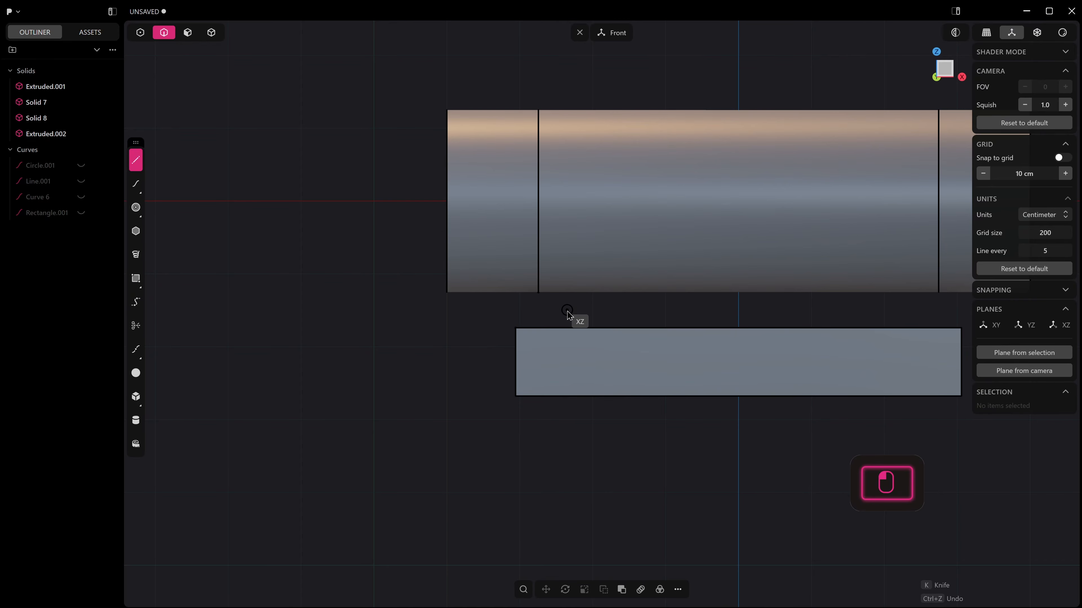
{"action": "left_click", "coordinate": [566, 310]}
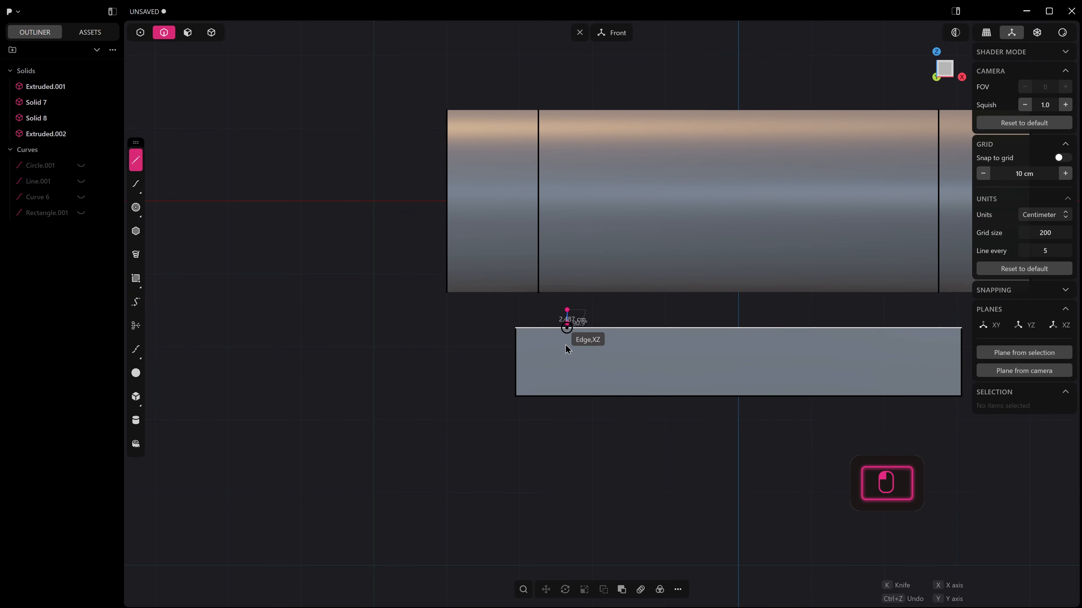
{"action": "left_click", "coordinate": [567, 450]}
Mirror the vertical line across the X axis so that a matching copy crosses the bar's other end.
{"action": "scroll", "coordinate": [604, 455], "scroll_direction": "down", "scroll_amount": 3}
{"action": "key", "text": "alt+x"}
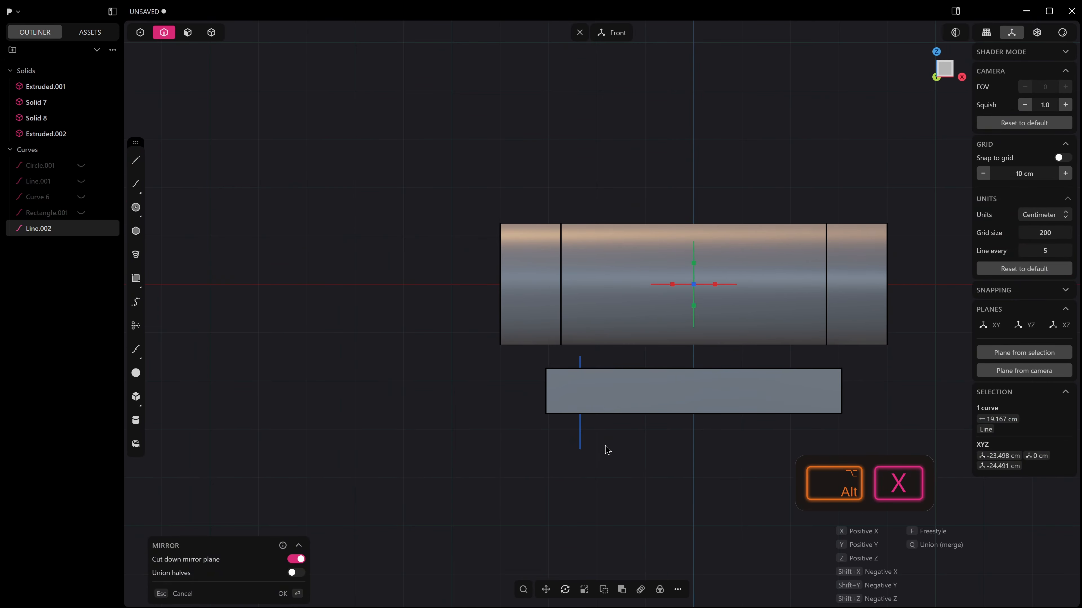
{"action": "left_click", "coordinate": [671, 288]}
{"action": "right_click", "coordinate": [718, 436]}
{"action": "scroll", "coordinate": [718, 436], "scroll_direction": "up", "scroll_amount": 3}
{"action": "middle_click_drag", "start_coordinate": [683, 450], "coordinate": [688, 498], "text": "shift"}
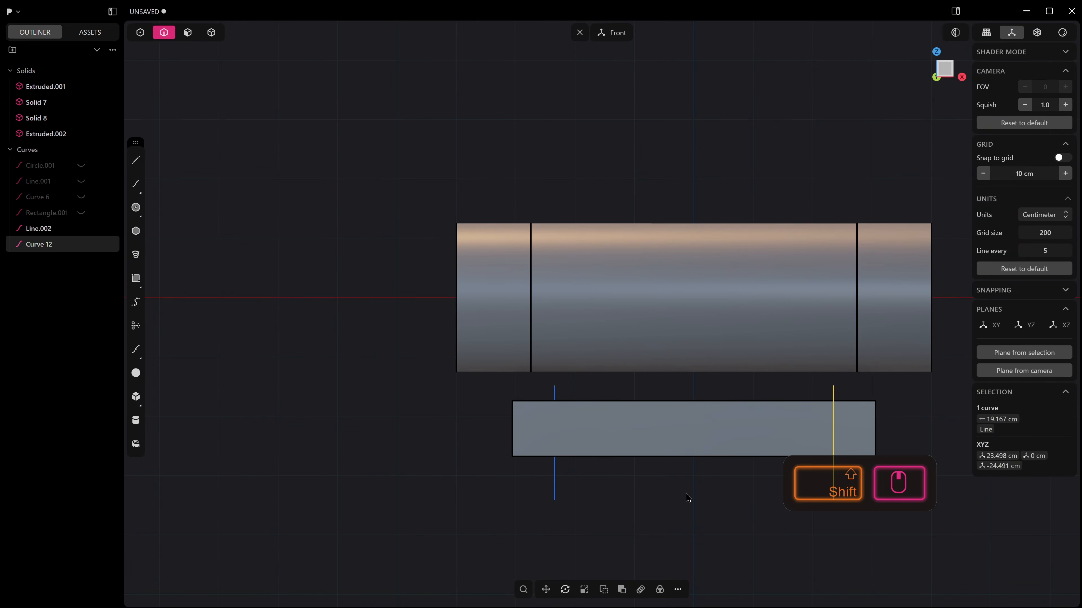
{"action": "scroll", "coordinate": [681, 494], "scroll_direction": "up", "scroll_amount": 1}
{"action": "left_click", "coordinate": [671, 494]}
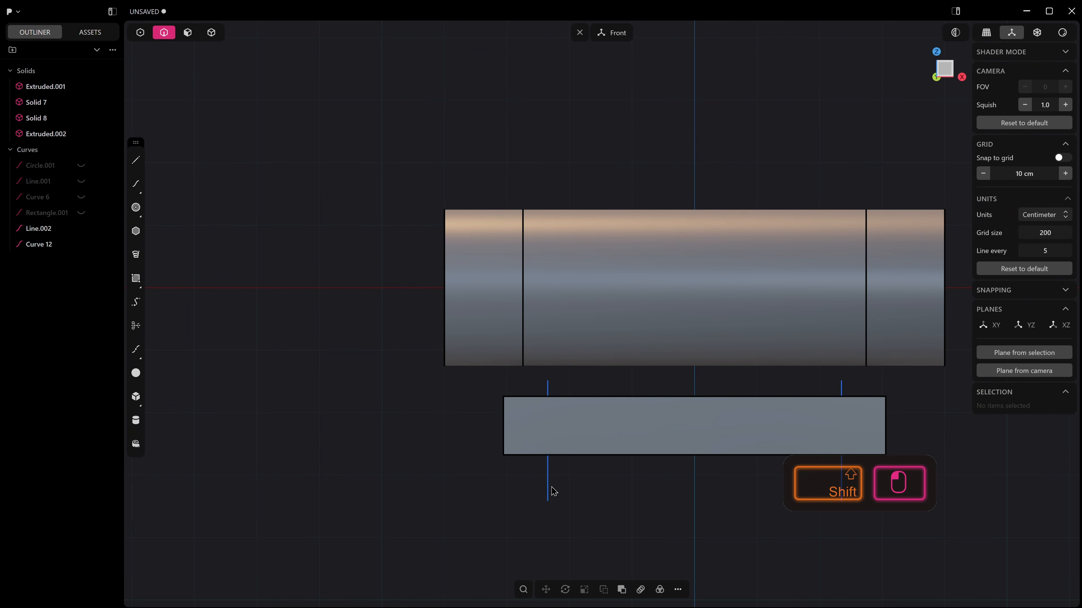
{"action": "left_click", "coordinate": [549, 492], "text": "shift"}
{"action": "middle_click_drag", "start_coordinate": [768, 491], "coordinate": [553, 489], "text": "shift"}
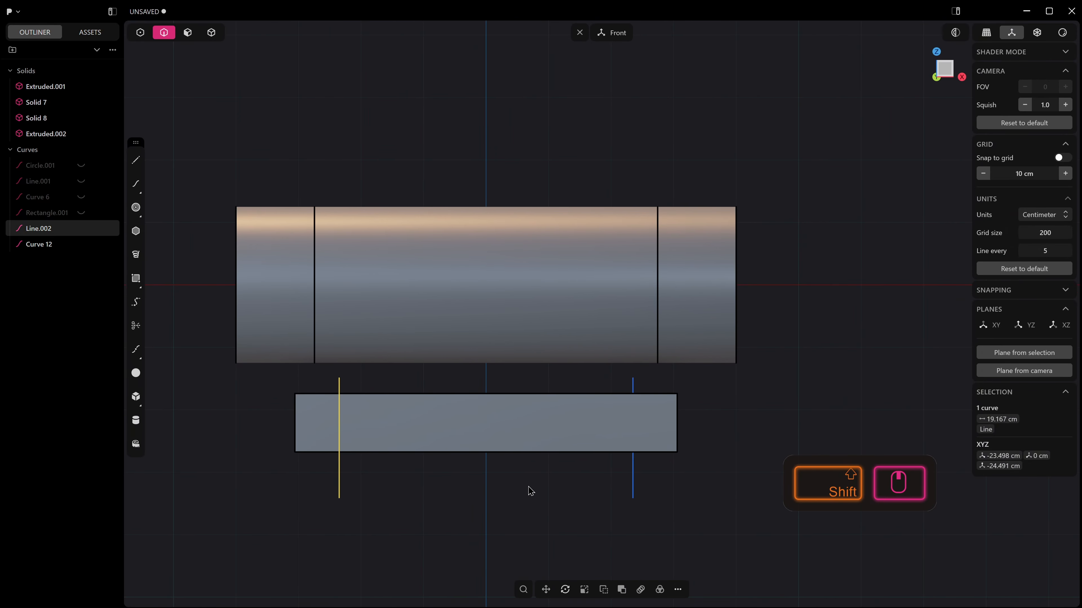
{"action": "left_click", "coordinate": [633, 484], "text": "shift"}
{"action": "key", "text": "c"}
{"action": "left_click", "coordinate": [562, 416]}
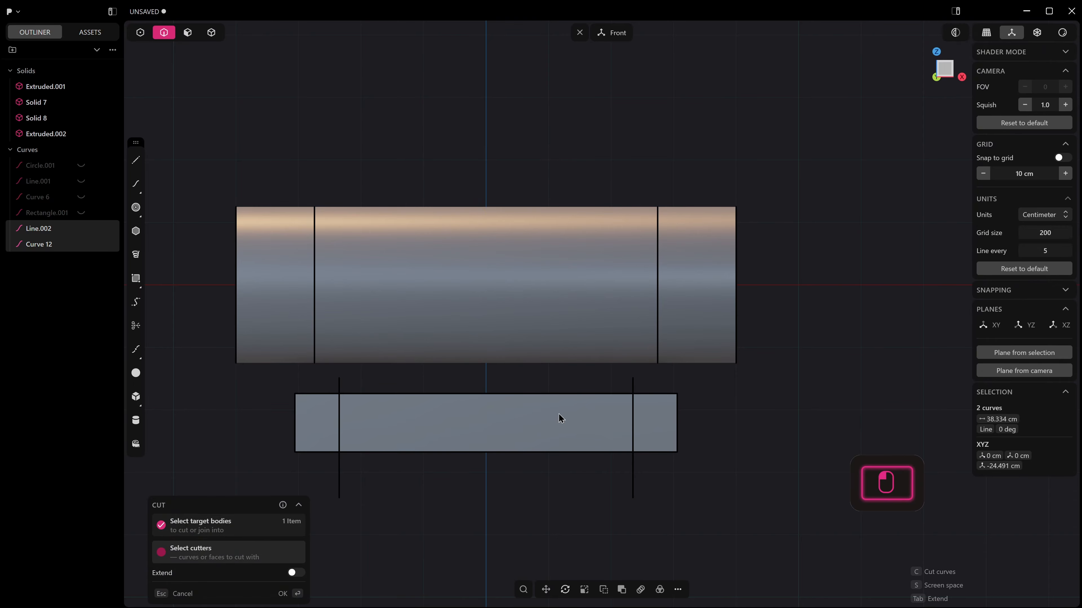
{"action": "middle_click_drag", "start_coordinate": [560, 418], "coordinate": [556, 460]}
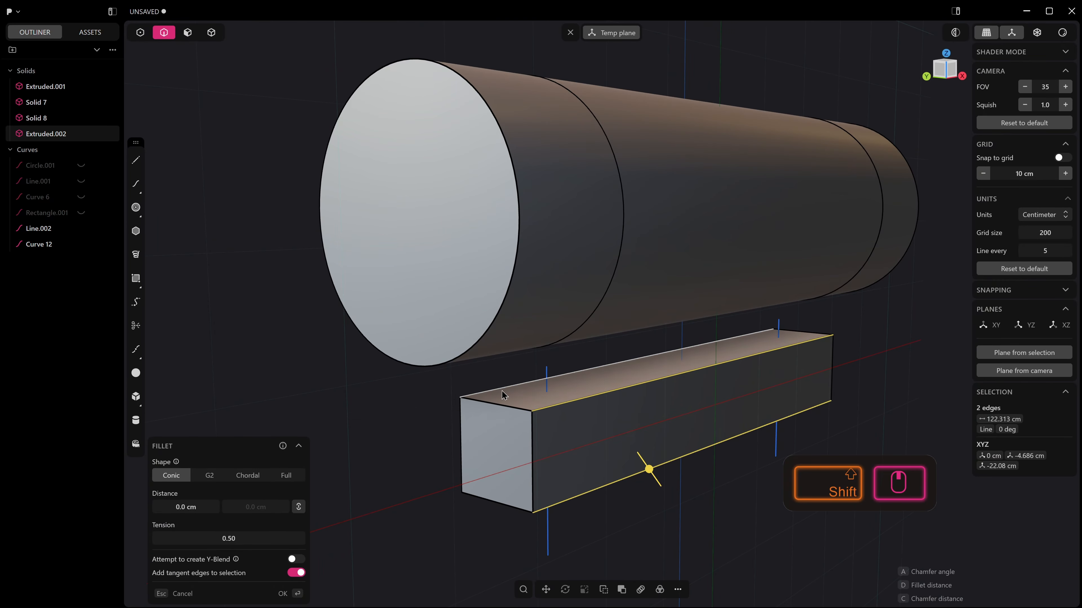
{"action": "left_click", "coordinate": [502, 390], "text": "shift"}
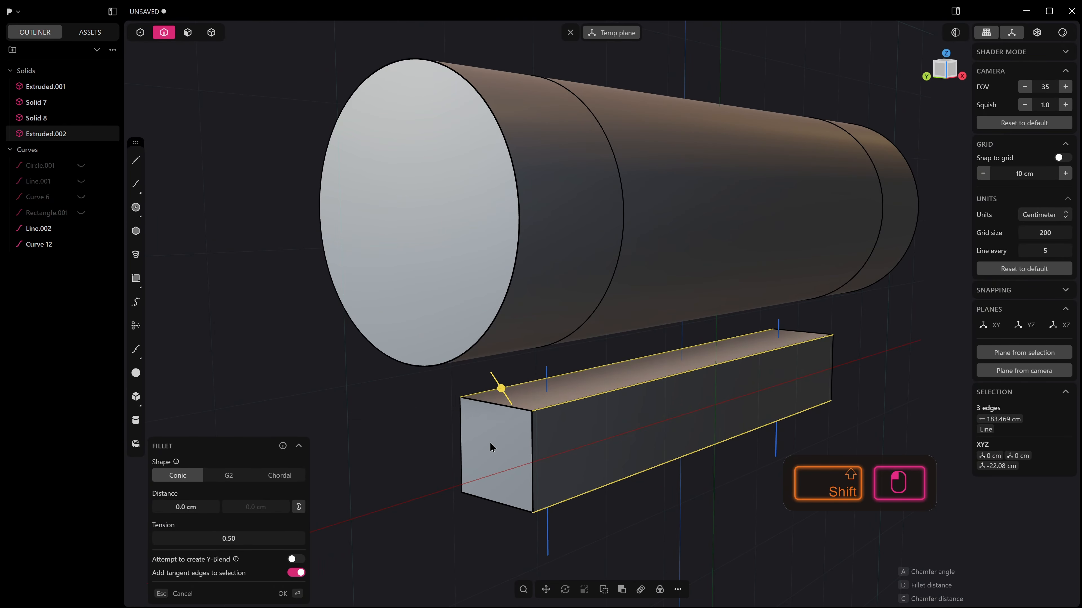
{"action": "key", "text": "KP_1"}
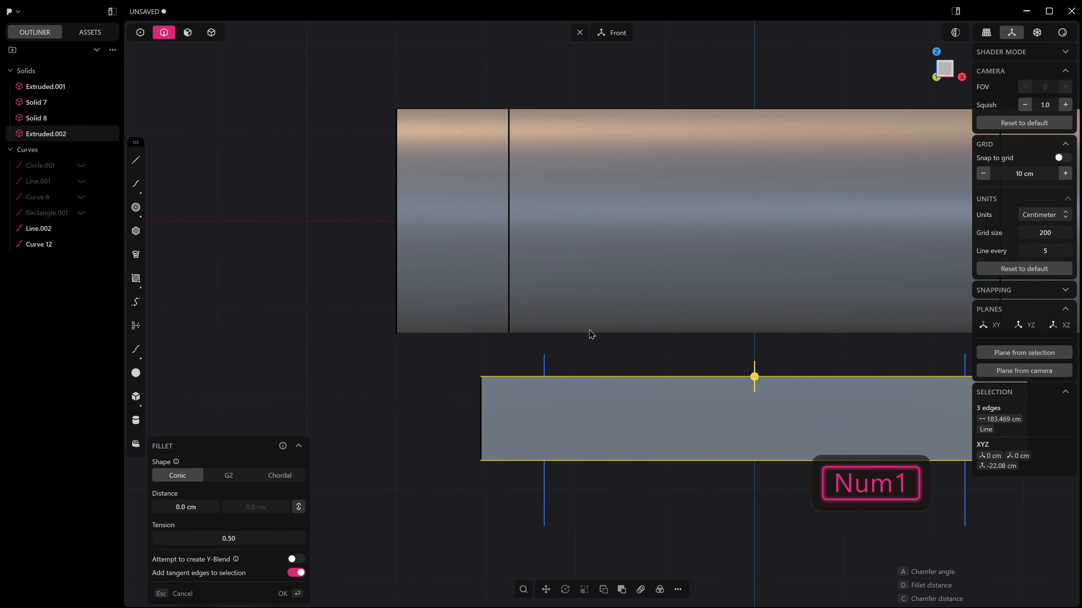
Select only the bar's two front long edges and fillet them with a distance of about 2.375 cm.
{"action": "middle_click_drag", "start_coordinate": [555, 434], "coordinate": [634, 429]}
{"action": "left_click", "coordinate": [595, 427]}
{"action": "left_click", "coordinate": [596, 369]}
{"action": "left_click", "coordinate": [610, 439], "text": "shift"}
{"action": "left_click_drag", "start_coordinate": [611, 439], "coordinate": [624, 463]}
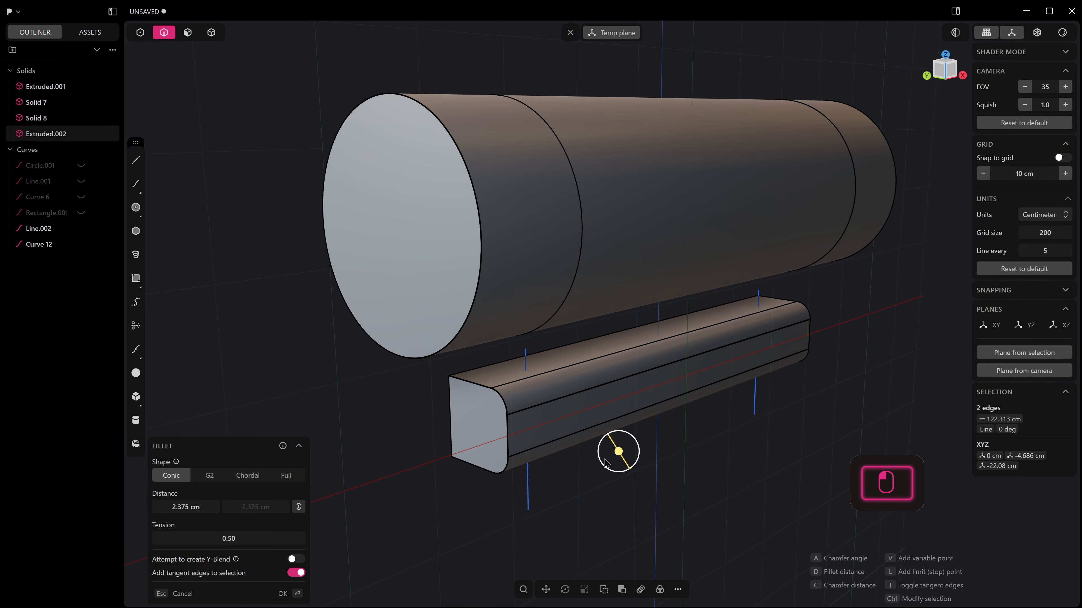
Change the fillet shape to G2 and finish the fillet on the bar's front edges.
{"action": "left_click", "coordinate": [209, 475]}
{"action": "middle_click_drag", "start_coordinate": [575, 402], "coordinate": [572, 441]}
{"action": "scroll", "coordinate": [548, 449], "scroll_direction": "up", "scroll_amount": 3}
{"action": "scroll", "coordinate": [570, 396], "scroll_direction": "up", "scroll_amount": 3}
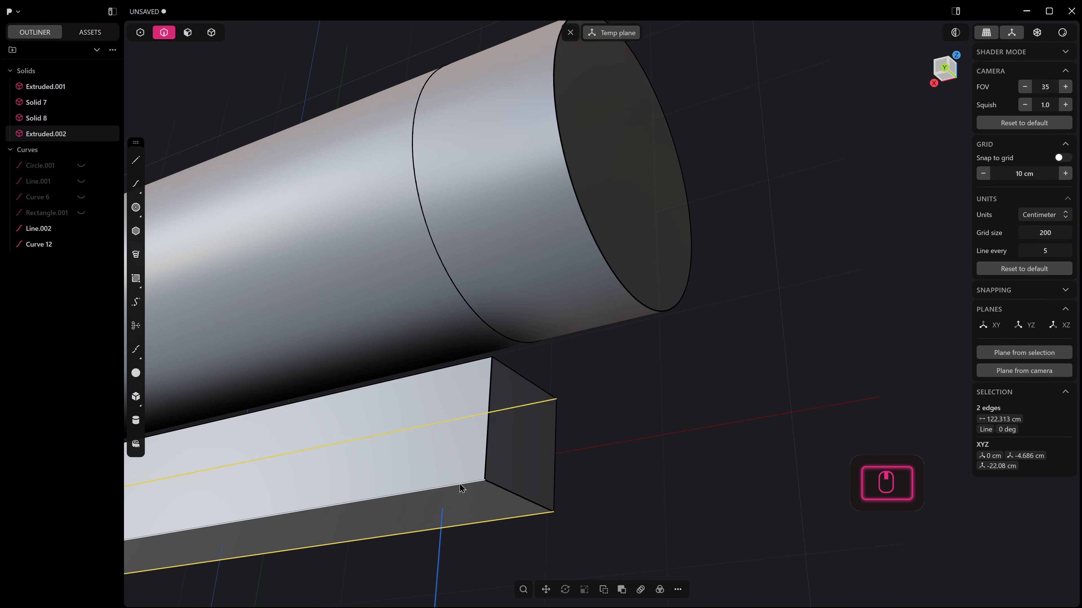
{"action": "key", "text": "f"}
{"action": "left_click_drag", "start_coordinate": [460, 486], "coordinate": [444, 502]}
{"action": "scroll", "coordinate": [511, 448], "scroll_direction": "down", "scroll_amount": 3}
{"action": "middle_click_drag", "start_coordinate": [618, 447], "coordinate": [383, 447]}
{"action": "left_click_drag", "start_coordinate": [473, 453], "coordinate": [472, 452]}
{"action": "right_click", "coordinate": [487, 435]}
Select the vertical line crossing the bar near its negative-X end.
{"action": "middle_click_drag", "start_coordinate": [549, 390], "coordinate": [521, 403]}
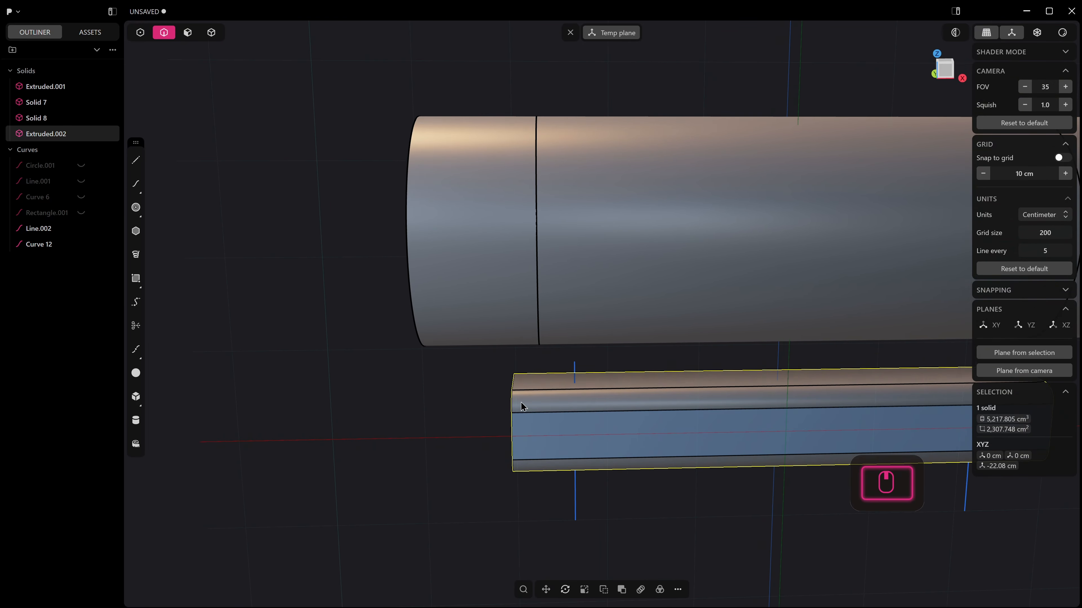
{"action": "key", "text": "2"}
{"action": "left_click", "coordinate": [578, 375]}
{"action": "middle_click_drag", "start_coordinate": [579, 375], "coordinate": [427, 344], "text": "shift"}
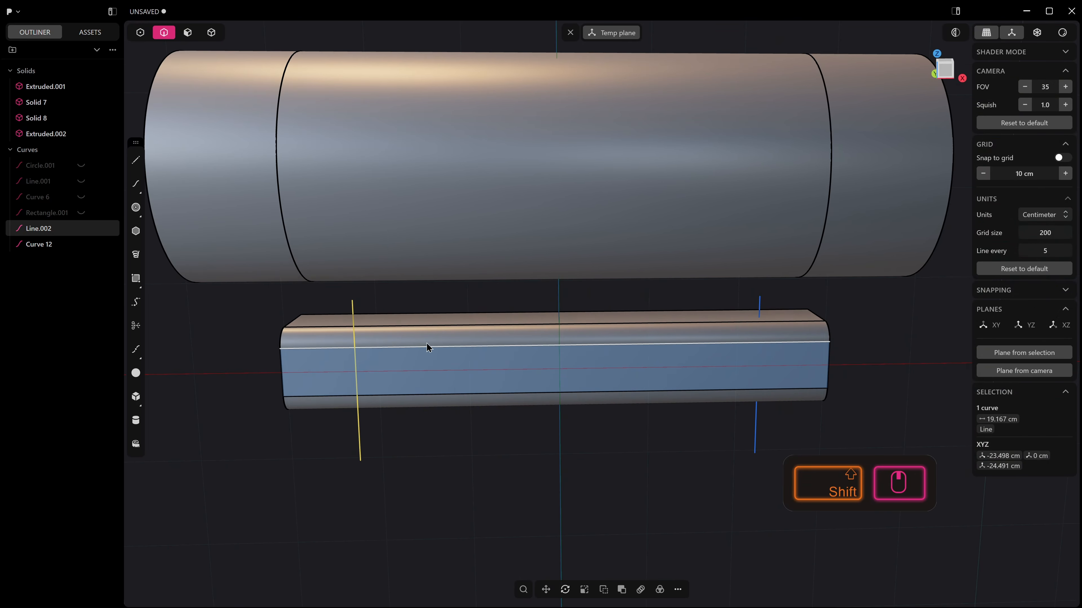
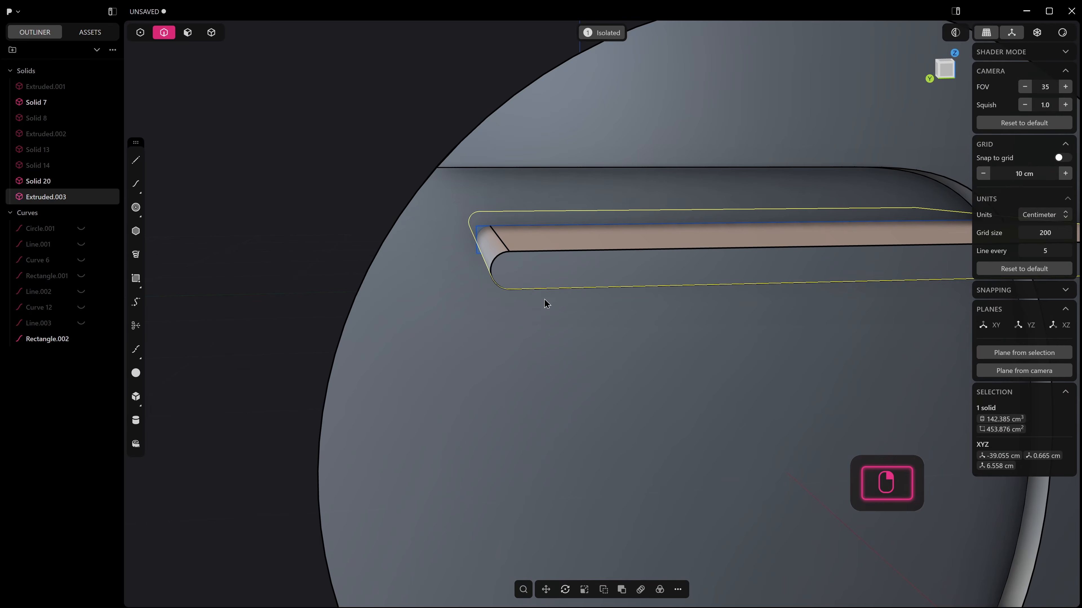
Create a rectangular array of 11 copies of the rounded bar, spaced vertically down the recessed end face of the cylinder.
{"action": "scroll", "coordinate": [570, 302], "scroll_direction": "down", "scroll_amount": 10}
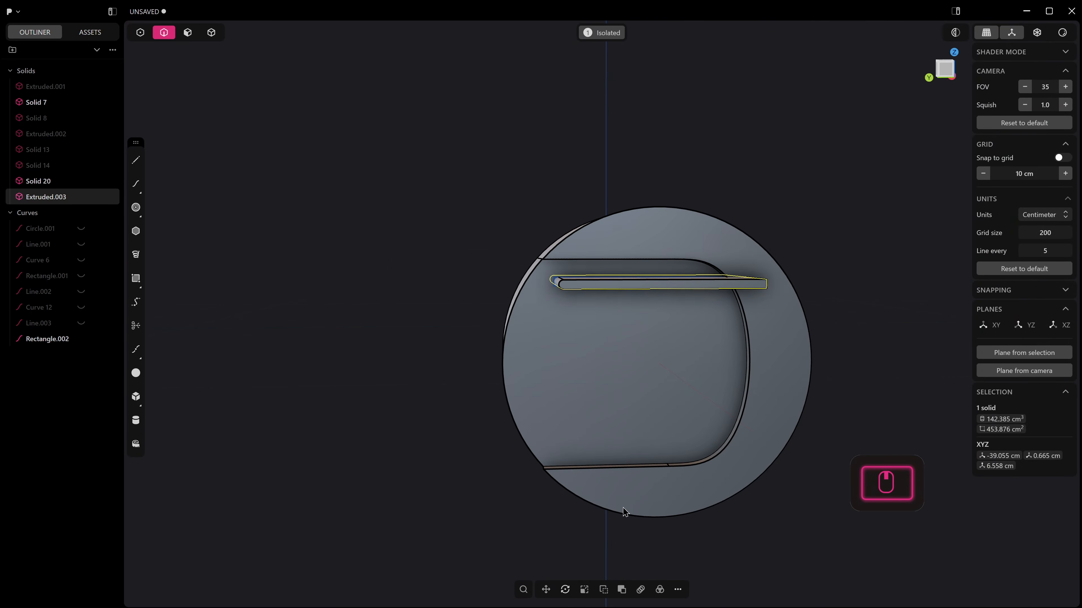
{"action": "key", "text": "ctrl+KP_3"}
{"action": "left_click", "coordinate": [621, 589]}
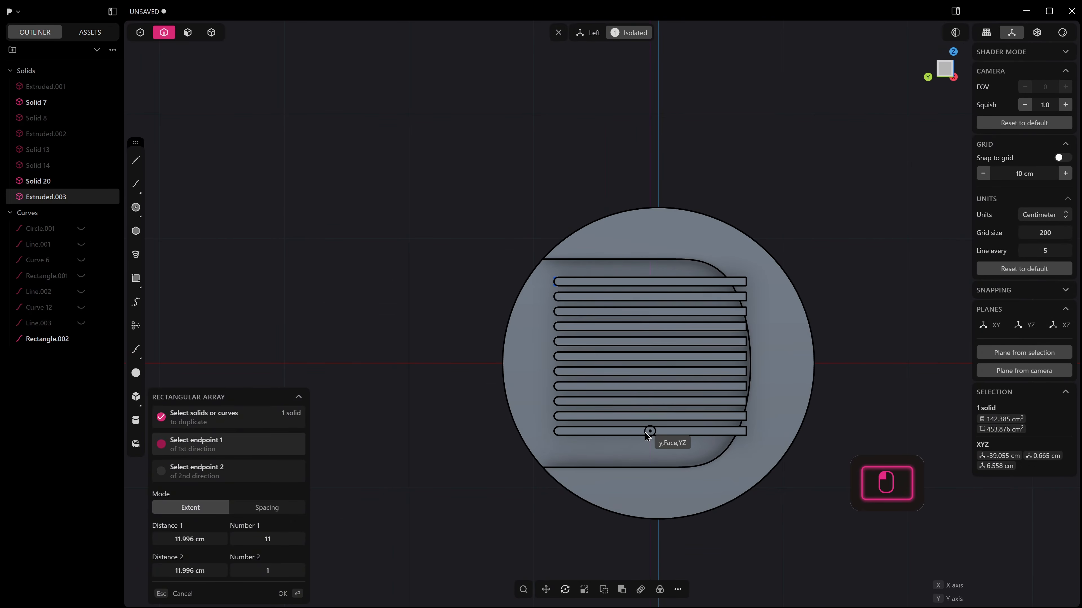
{"action": "left_click", "coordinate": [648, 451]}
{"action": "right_click", "coordinate": [647, 455]}
Try to adjust the flat end faces of all eleven arrayed bars.
{"action": "middle_click_drag", "start_coordinate": [548, 428], "coordinate": [607, 456]}
{"action": "key", "text": "3"}
{"action": "key", "text": "4"}
{"action": "left_click", "coordinate": [469, 280]}
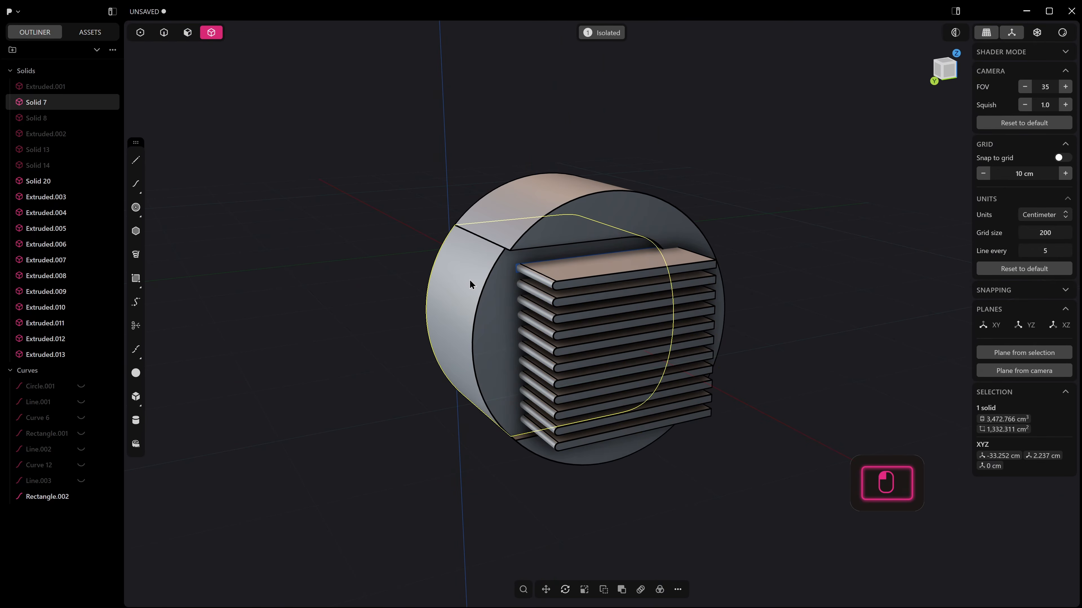
{"action": "middle_click_drag", "start_coordinate": [469, 279], "coordinate": [435, 242]}
{"action": "scroll", "coordinate": [689, 361], "scroll_direction": "up", "scroll_amount": 3}
{"action": "middle_click_drag", "start_coordinate": [690, 357], "coordinate": [720, 349]}
{"action": "key", "text": "3"}
{"action": "left_click", "coordinate": [626, 254]}
{"action": "left_click", "coordinate": [626, 280], "text": "shift"}
{"action": "left_click", "coordinate": [626, 512], "text": "shift"}
{"action": "left_click_drag", "start_coordinate": [667, 515], "coordinate": [743, 527]}
{"action": "key", "text": "ctrl+z"}
{"action": "middle_click_drag", "start_coordinate": [731, 516], "coordinate": [647, 371]}
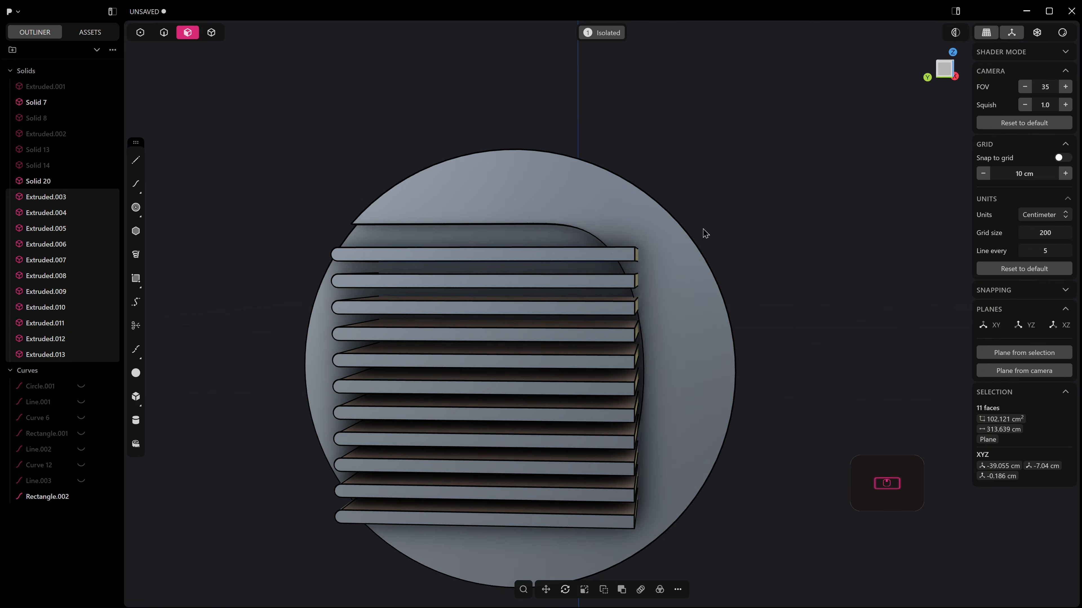
Subtract all eleven bars from the rounded insert with a Boolean difference to cut vent slots into it.
{"action": "middle_click_drag", "start_coordinate": [703, 230], "coordinate": [506, 256]}
{"action": "scroll", "coordinate": [506, 256], "scroll_direction": "down", "scroll_amount": 5}
{"action": "key", "text": "4"}
{"action": "left_click", "coordinate": [630, 362]}
{"action": "key", "text": "q"}
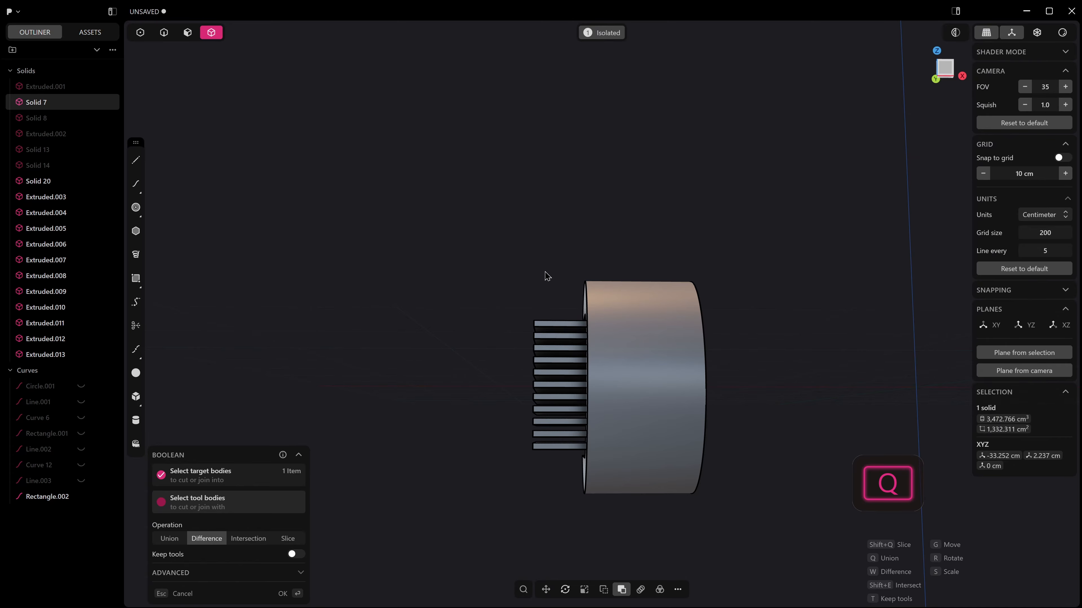
{"action": "left_click_drag", "start_coordinate": [544, 271], "coordinate": [526, 484]}
{"action": "middle_click_drag", "start_coordinate": [554, 498], "coordinate": [717, 506]}
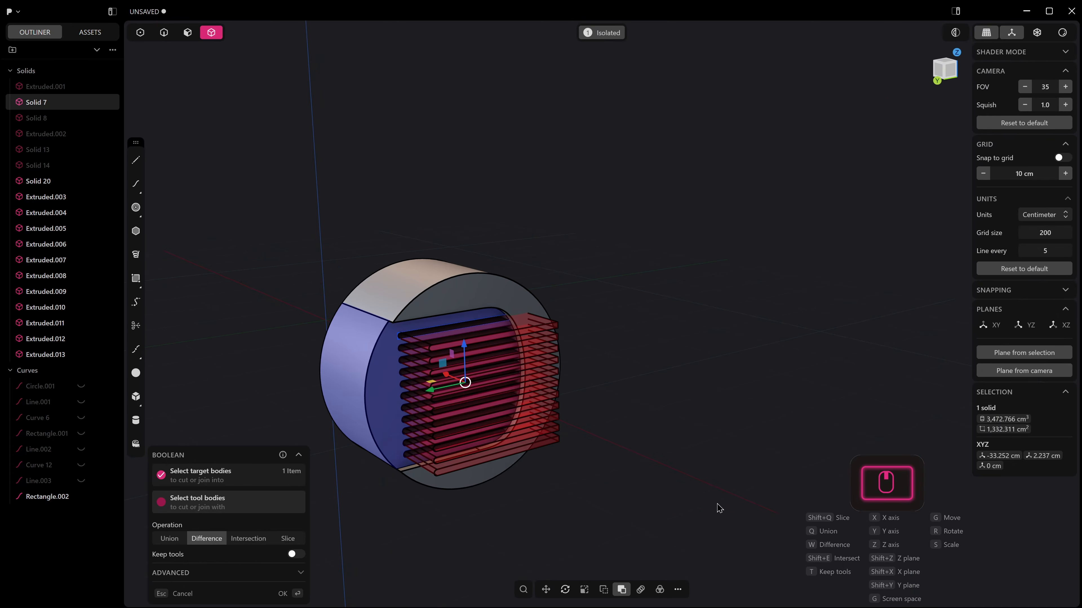
{"action": "scroll", "coordinate": [405, 385], "scroll_direction": "up", "scroll_amount": 5}
{"action": "scroll", "coordinate": [400, 355], "scroll_direction": "up", "scroll_amount": 2}
{"action": "middle_click_drag", "start_coordinate": [405, 385], "coordinate": [452, 332]}
{"action": "middle_click_drag", "start_coordinate": [380, 313], "coordinate": [458, 312]}
{"action": "right_click", "coordinate": [634, 266]}
{"action": "middle_click_drag", "start_coordinate": [636, 269], "coordinate": [595, 270]}
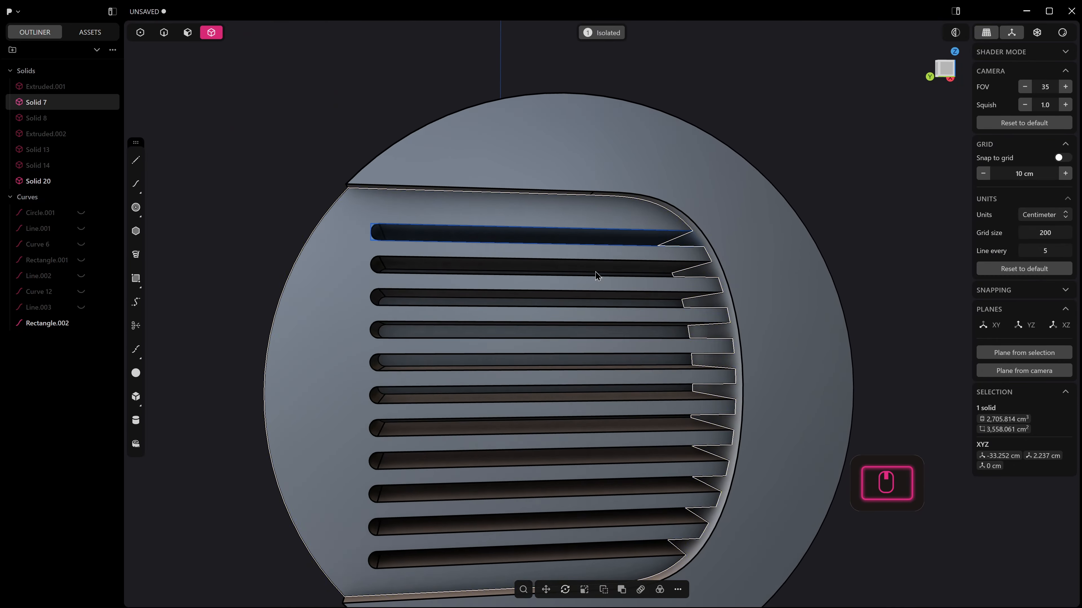
Clear the outer end section and the leftover rectangle curve from view and examine the slotted insert alone.
{"action": "scroll", "coordinate": [600, 271], "scroll_direction": "down", "scroll_amount": 3}
{"action": "left_click", "coordinate": [754, 179]}
{"action": "middle_click_drag", "start_coordinate": [756, 183], "coordinate": [691, 274]}
{"action": "left_click", "coordinate": [729, 280]}
{"action": "key", "text": "h"}
{"action": "key", "text": "2"}
{"action": "middle_click_drag", "start_coordinate": [722, 224], "coordinate": [695, 254]}
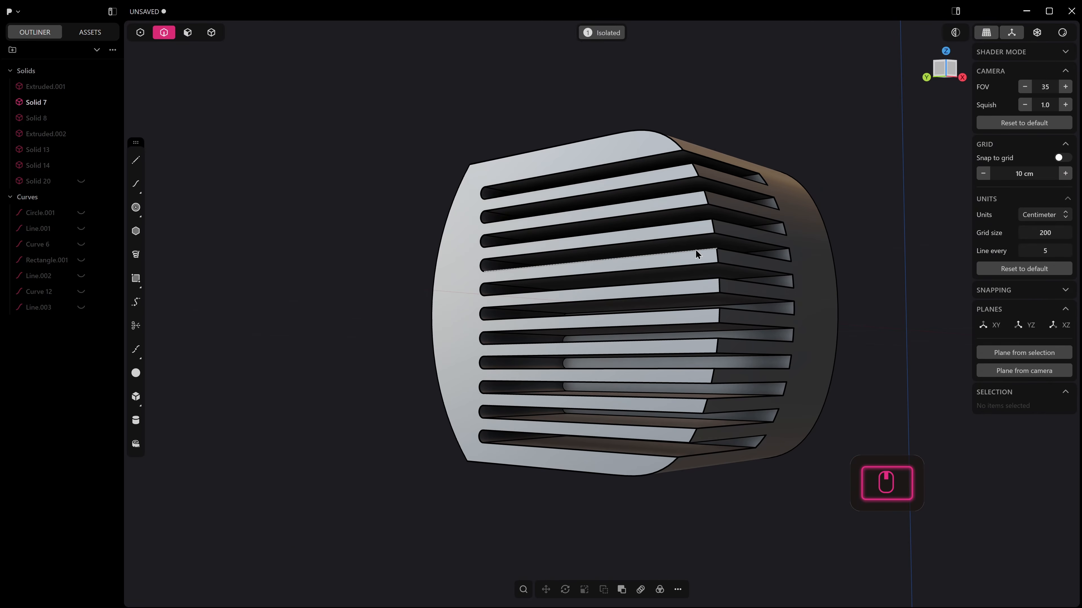
Leave the isolated view and unhide the outer end section around the slotted insert.
{"action": "key", "text": "period"}
{"action": "left_click", "coordinate": [81, 182]}
{"action": "scroll", "coordinate": [695, 249], "scroll_direction": "down", "scroll_amount": 4}
{"action": "middle_click_drag", "start_coordinate": [696, 250], "coordinate": [664, 273]}
{"action": "middle_click_drag", "start_coordinate": [664, 272], "coordinate": [656, 294], "text": "shift"}
{"action": "scroll", "coordinate": [585, 239], "scroll_direction": "down", "scroll_amount": 4}
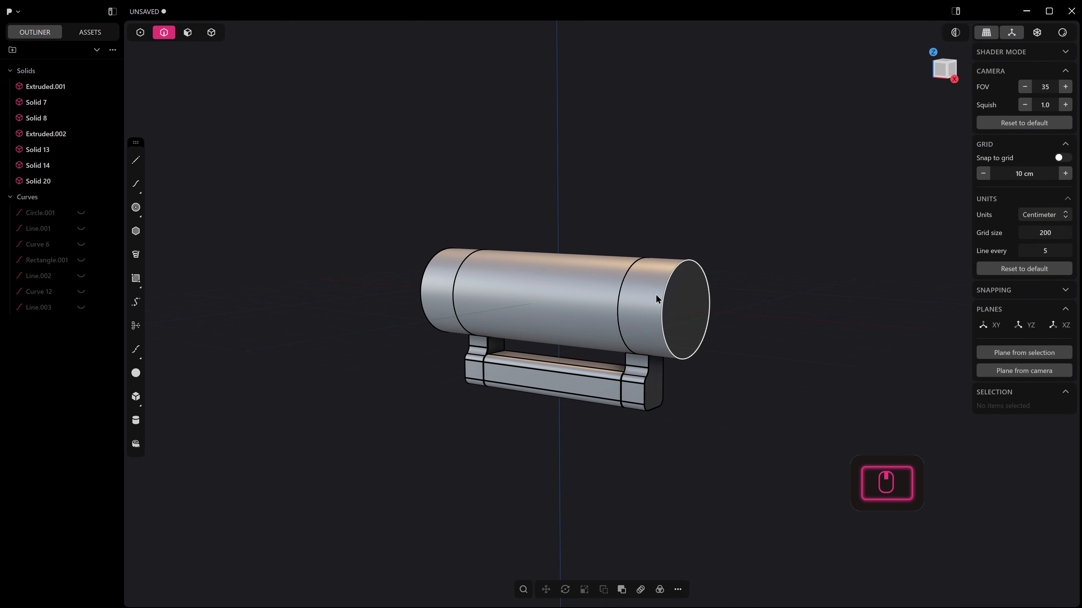
Delete the plain cylinder section at the positive-X end.
{"action": "key", "text": "5"}
{"action": "left_click", "coordinate": [686, 290]}
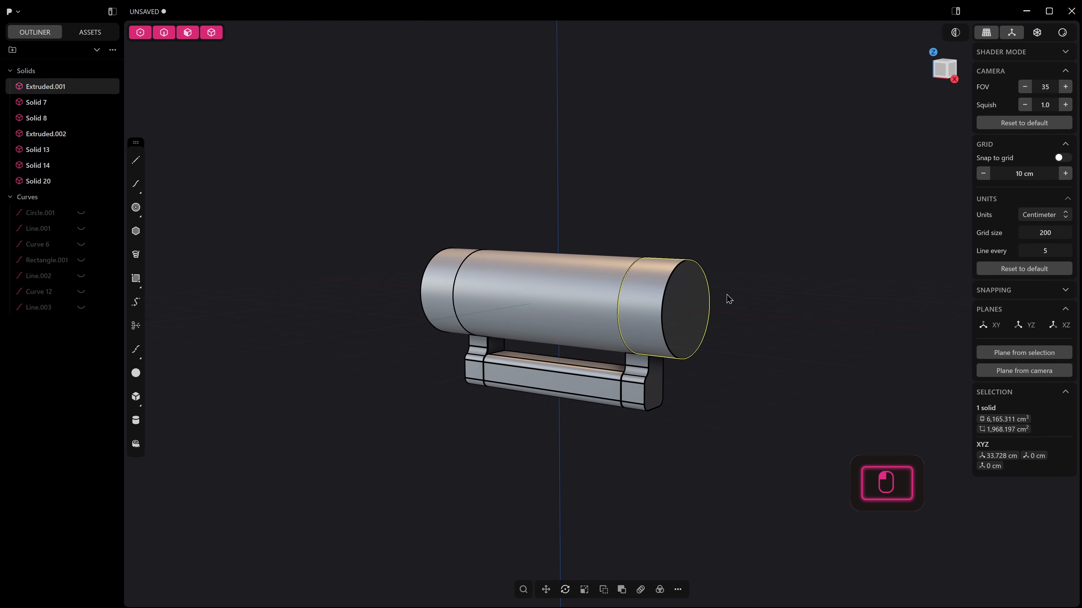
{"action": "key", "text": "x"}
{"action": "middle_click_drag", "start_coordinate": [729, 299], "coordinate": [719, 300]}
{"action": "scroll", "coordinate": [719, 299], "scroll_direction": "up", "scroll_amount": 1}
Try to mirror the slotted insert and its surrounding end section across the X axis to the cylinder's opposite end.
{"action": "key", "text": "4"}
{"action": "left_click", "coordinate": [405, 282]}
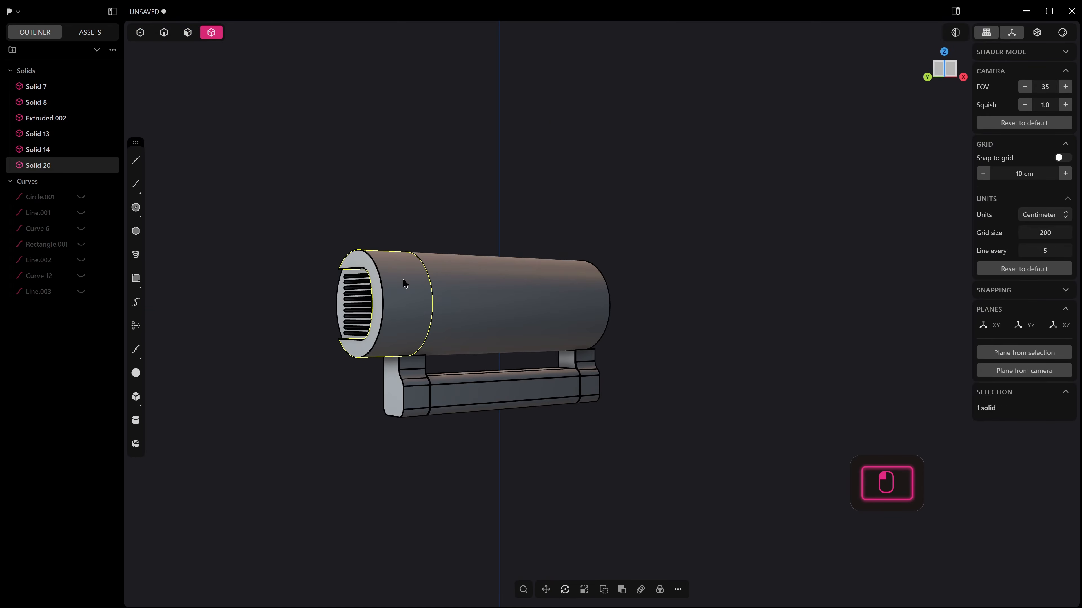
{"action": "left_click", "coordinate": [347, 299], "text": "shift"}
{"action": "key", "text": "alt+x"}
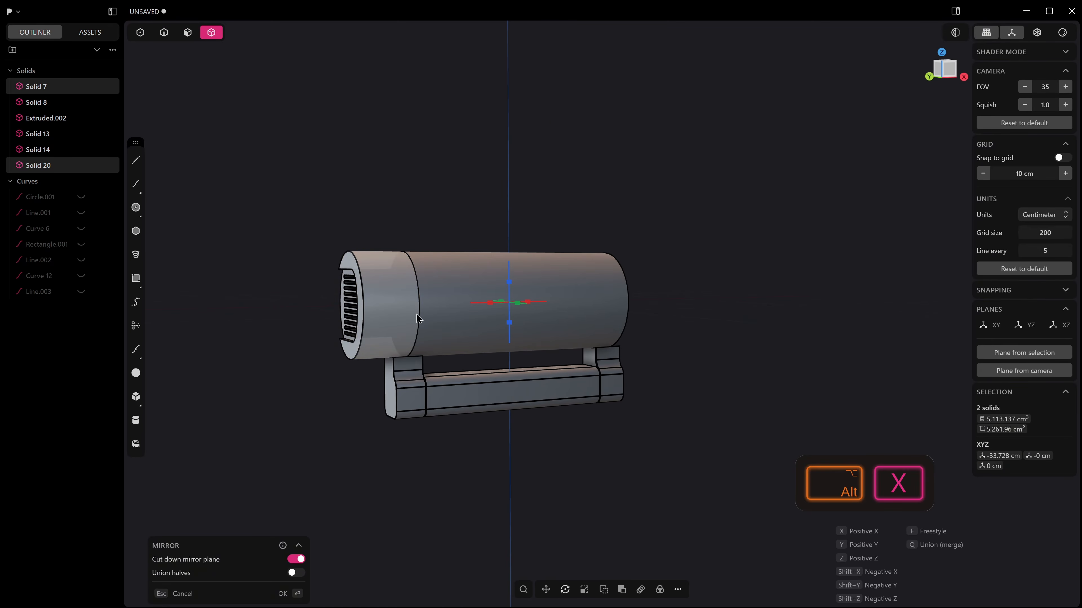
{"action": "key", "text": "x"}
{"action": "middle_click_drag", "start_coordinate": [485, 324], "coordinate": [379, 331]}
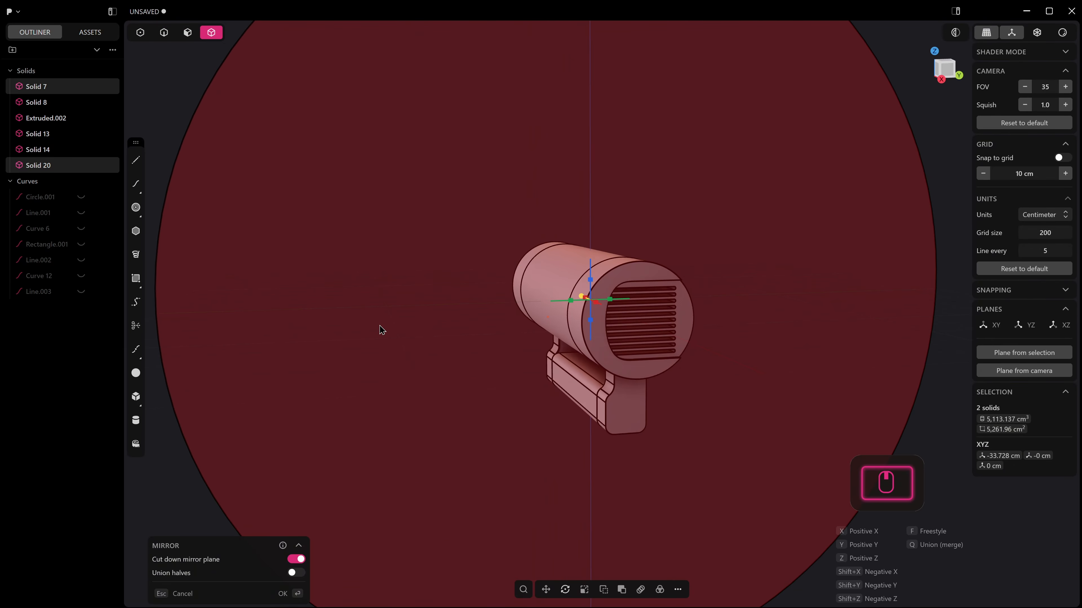
{"action": "key", "text": "Return"}
{"action": "scroll", "coordinate": [686, 271], "scroll_direction": "up", "scroll_amount": 2}
{"action": "middle_click_drag", "start_coordinate": [686, 272], "coordinate": [698, 278]}
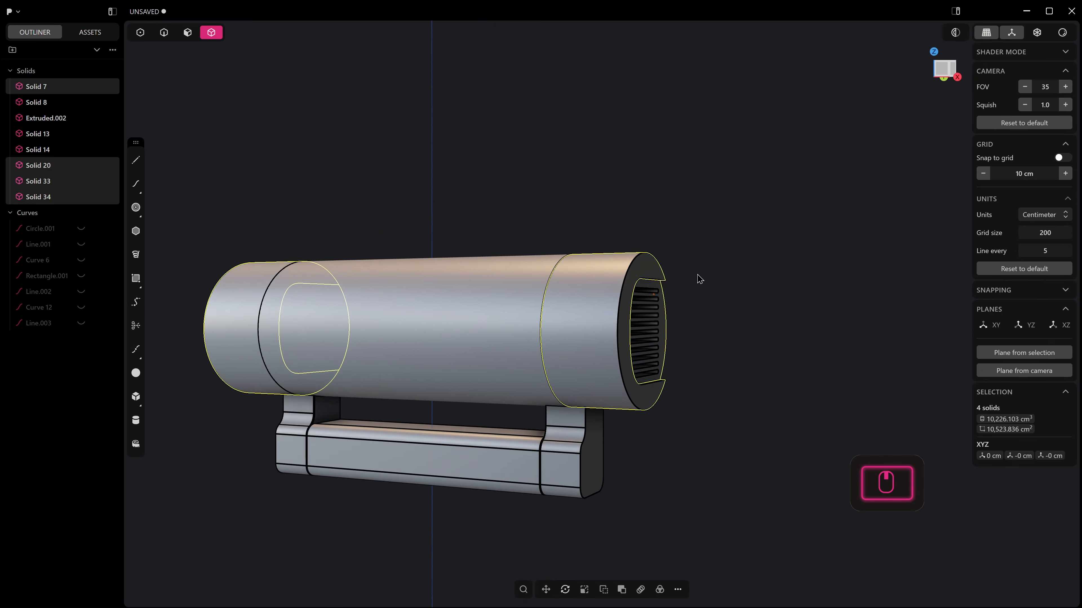
{"action": "scroll", "coordinate": [698, 278], "scroll_direction": "down", "scroll_amount": 1}
{"action": "middle_click_drag", "start_coordinate": [586, 320], "coordinate": [741, 334], "text": "shift"}
{"action": "middle_click_drag", "start_coordinate": [532, 328], "coordinate": [452, 333]}
{"action": "key", "text": "ctrl+z"}
Fillet the outer circular rim of the negative-X end across both the end section and the slotted insert.
{"action": "key", "text": "2"}
{"action": "left_click", "coordinate": [370, 292]}
{"action": "middle_click_drag", "start_coordinate": [369, 298], "coordinate": [637, 379]}
{"action": "scroll", "coordinate": [411, 324], "scroll_direction": "up", "scroll_amount": 2}
{"action": "scroll", "coordinate": [571, 355], "scroll_direction": "up", "scroll_amount": 2}
{"action": "middle_click_drag", "start_coordinate": [572, 359], "coordinate": [551, 315]}
{"action": "left_click_drag", "start_coordinate": [540, 312], "coordinate": [511, 326]}
{"action": "key", "text": "Return"}
Undo the last edit, select the adjoining seam edges on the end section and the slotted insert, and begin filleting them.
{"action": "middle_click_drag", "start_coordinate": [529, 274], "coordinate": [591, 256]}
{"action": "scroll", "coordinate": [532, 243], "scroll_direction": "down", "scroll_amount": 3}
{"action": "key", "text": "ctrl+z"}
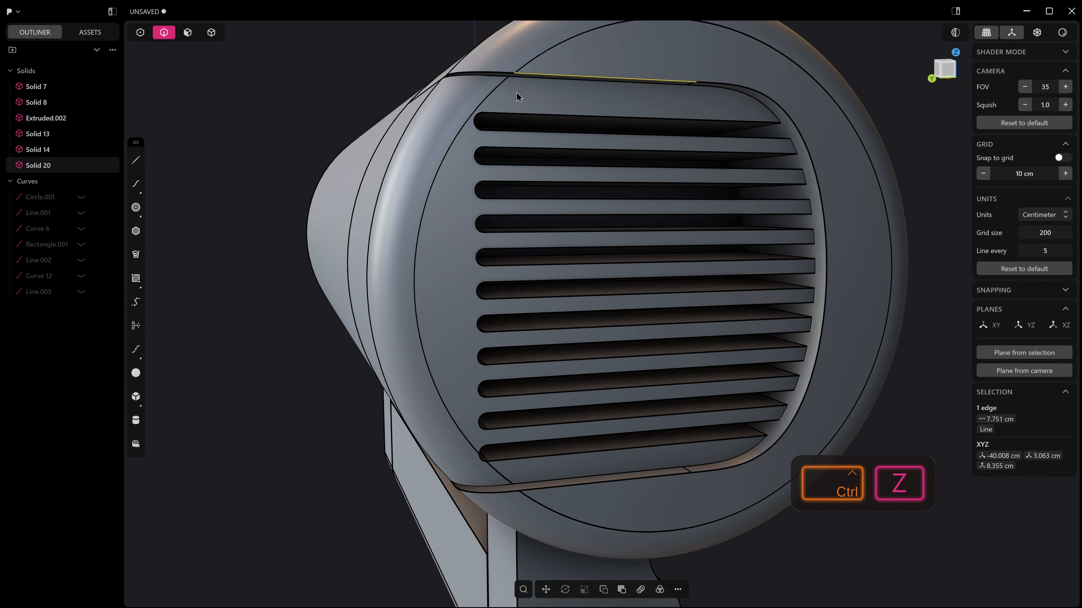
{"action": "middle_click_drag", "start_coordinate": [516, 93], "coordinate": [505, 202], "text": "shift"}
{"action": "key", "text": "2"}
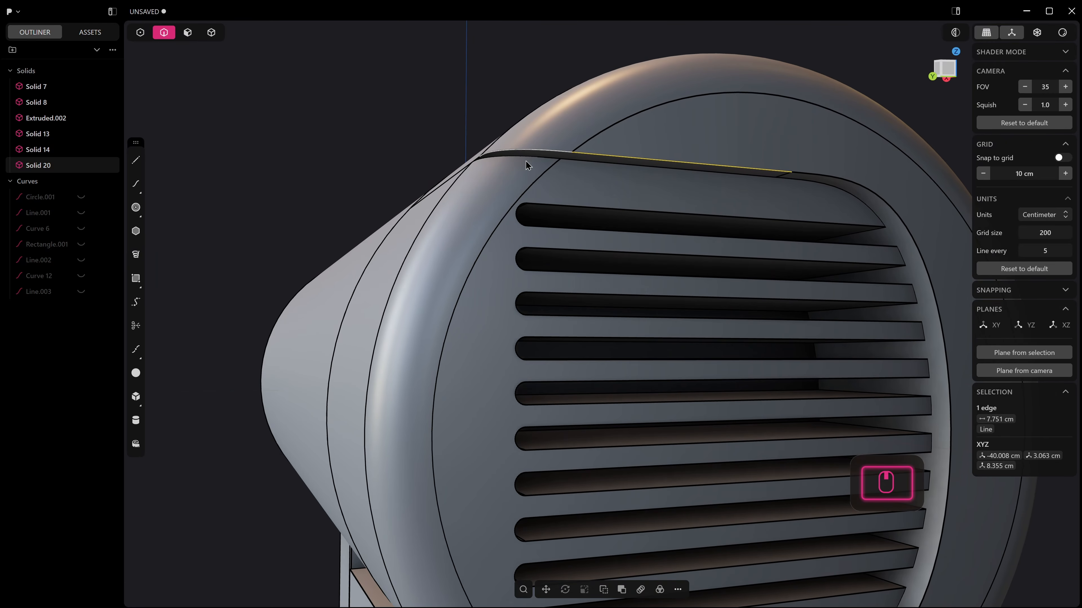
{"action": "left_click", "coordinate": [528, 151], "text": "shift"}
{"action": "key", "text": "b"}
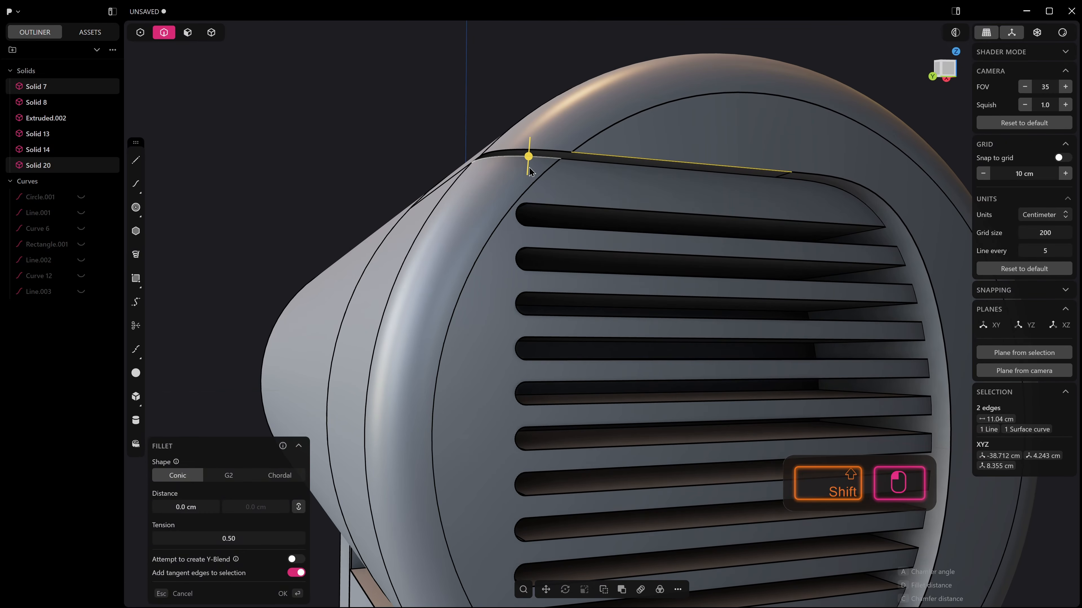
{"action": "left_click_drag", "start_coordinate": [528, 157], "coordinate": [531, 159]}
{"action": "middle_click_drag", "start_coordinate": [530, 158], "coordinate": [516, 253]}
{"action": "scroll", "coordinate": [501, 203], "scroll_direction": "up", "scroll_amount": 2}
Change the seam fillet's shape to Chordal and give it a distance of about 0.489 cm.
{"action": "left_click", "coordinate": [290, 478]}
{"action": "middle_click_drag", "start_coordinate": [566, 209], "coordinate": [603, 248]}
{"action": "scroll", "coordinate": [522, 161], "scroll_direction": "up", "scroll_amount": 3}
{"action": "scroll", "coordinate": [561, 256], "scroll_direction": "up", "scroll_amount": 8}
{"action": "scroll", "coordinate": [459, 201], "scroll_direction": "down", "scroll_amount": 1}
{"action": "scroll", "coordinate": [481, 175], "scroll_direction": "down", "scroll_amount": 2}
{"action": "scroll", "coordinate": [622, 265], "scroll_direction": "down", "scroll_amount": 6}
{"action": "middle_click_drag", "start_coordinate": [639, 281], "coordinate": [611, 201], "text": "shift"}
{"action": "left_click_drag", "start_coordinate": [563, 203], "coordinate": [569, 206]}
{"action": "scroll", "coordinate": [567, 207], "scroll_direction": "up", "scroll_amount": 4}
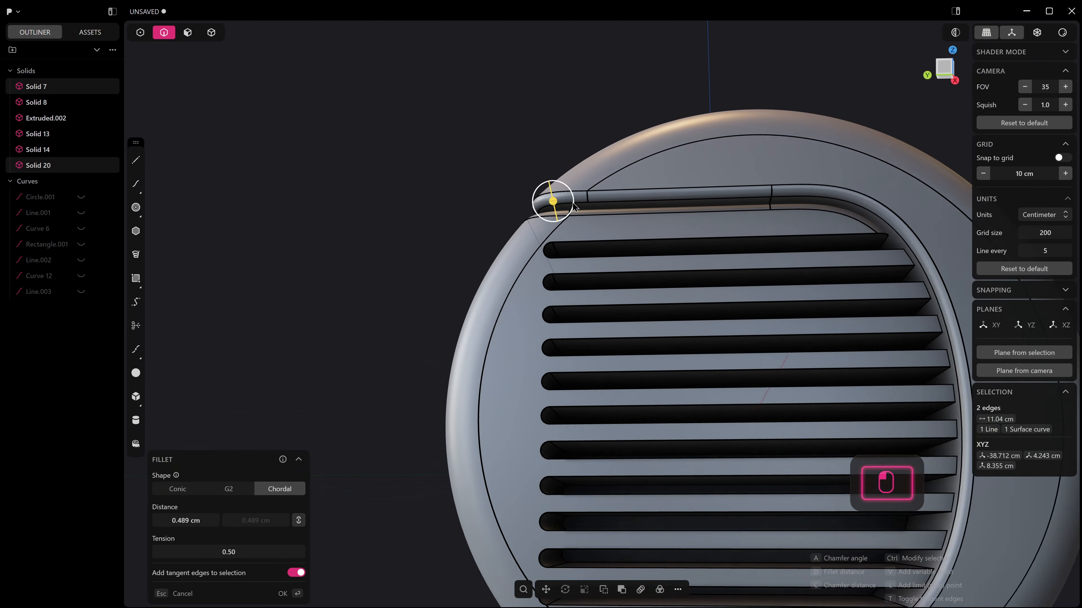
{"action": "middle_click_drag", "start_coordinate": [567, 207], "coordinate": [654, 242]}
{"action": "scroll", "coordinate": [596, 230], "scroll_direction": "up", "scroll_amount": 3}
{"action": "middle_click_drag", "start_coordinate": [565, 220], "coordinate": [536, 237]}
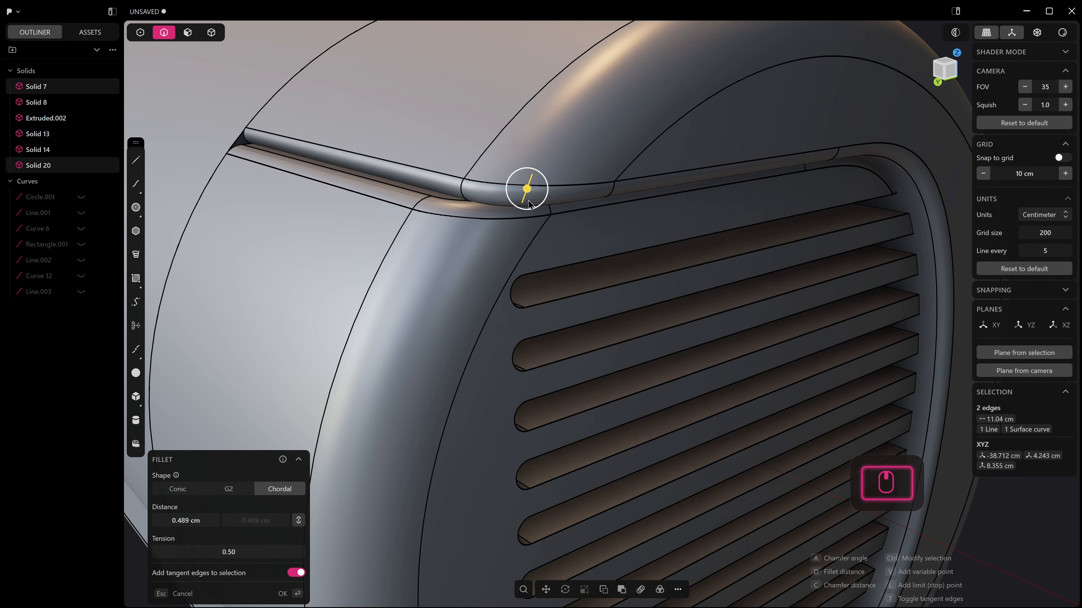
Increase the seam fillet's distance to about 0.617 cm and finish the fillet.
{"action": "left_click_drag", "start_coordinate": [527, 188], "coordinate": [532, 190]}
{"action": "scroll", "coordinate": [532, 190], "scroll_direction": "down", "scroll_amount": 5}
{"action": "middle_click_drag", "start_coordinate": [631, 222], "coordinate": [561, 210]}
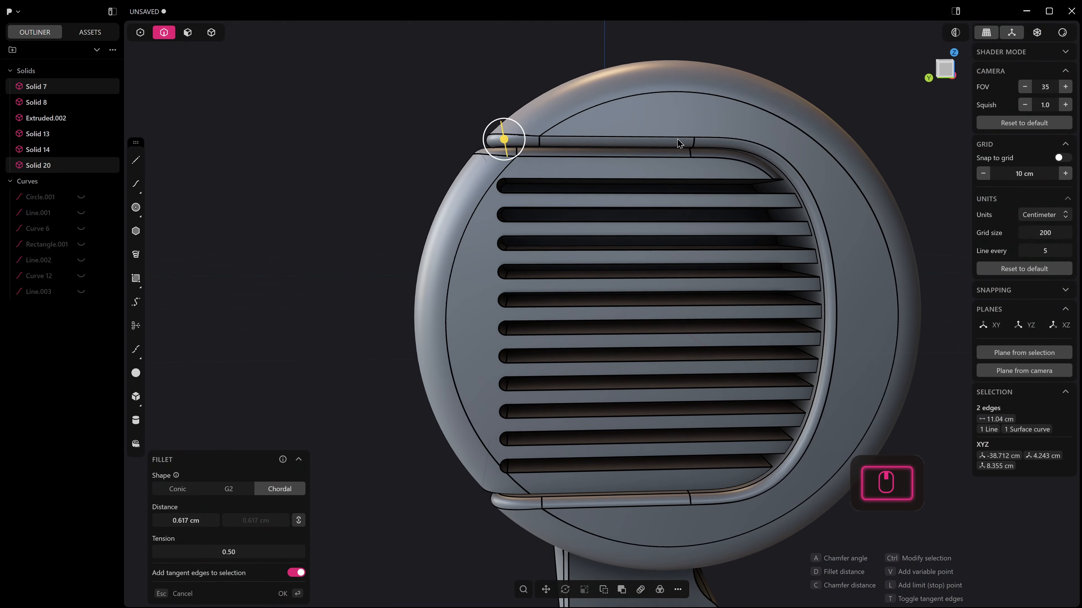
{"action": "middle_click_drag", "start_coordinate": [677, 140], "coordinate": [637, 153]}
{"action": "middle_click_drag", "start_coordinate": [528, 196], "coordinate": [622, 198]}
{"action": "scroll", "coordinate": [646, 199], "scroll_direction": "down", "scroll_amount": 1}
{"action": "right_click", "coordinate": [647, 200]}
{"action": "scroll", "coordinate": [660, 207], "scroll_direction": "down", "scroll_amount": 5}
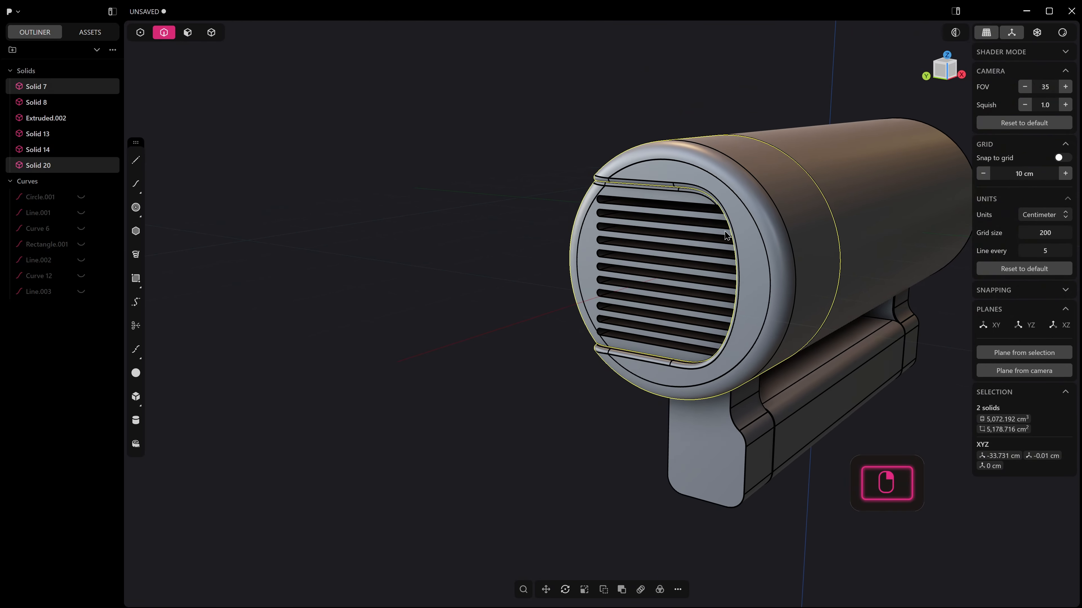
Turn off the edge lines on the model and view the whole body with its filleted, slotted end.
{"action": "middle_click_drag", "start_coordinate": [680, 234], "coordinate": [540, 212], "text": "shift"}
{"action": "key", "text": "alt+q"}
{"action": "scroll", "coordinate": [549, 275], "scroll_direction": "down", "scroll_amount": 2}
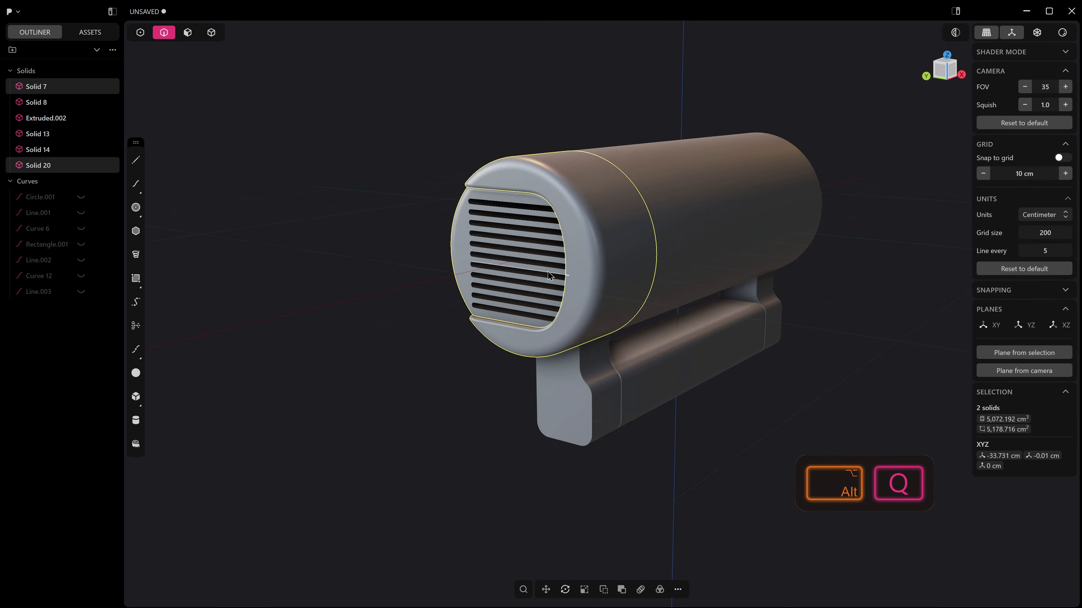
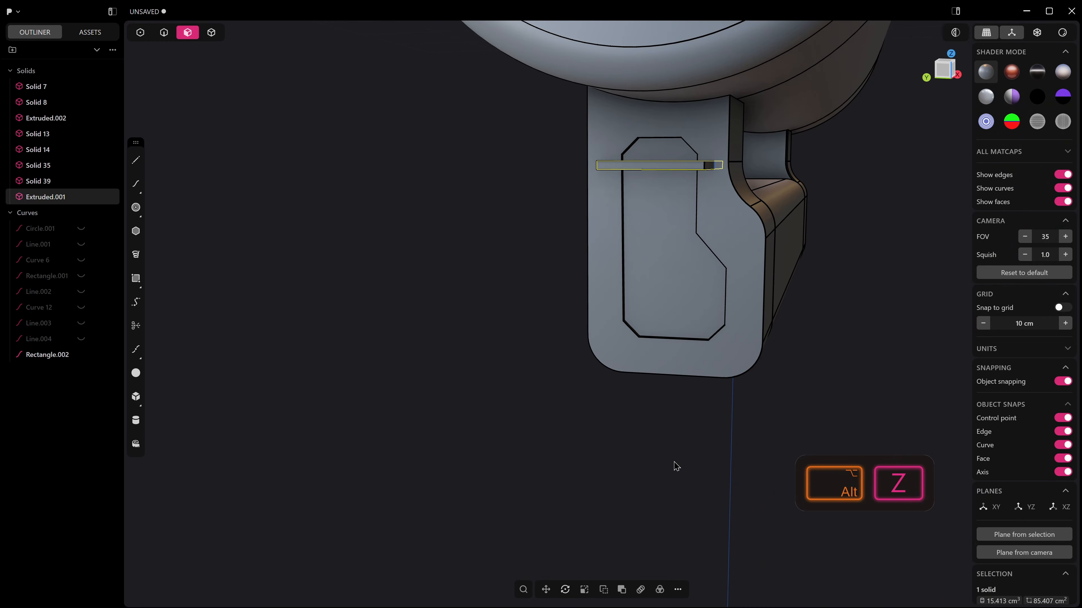
Make a rectangular array of the thin slat down the leg's vent, with 11 copies over an extent of about 8.39 cm.
{"action": "left_click", "coordinate": [639, 589]}
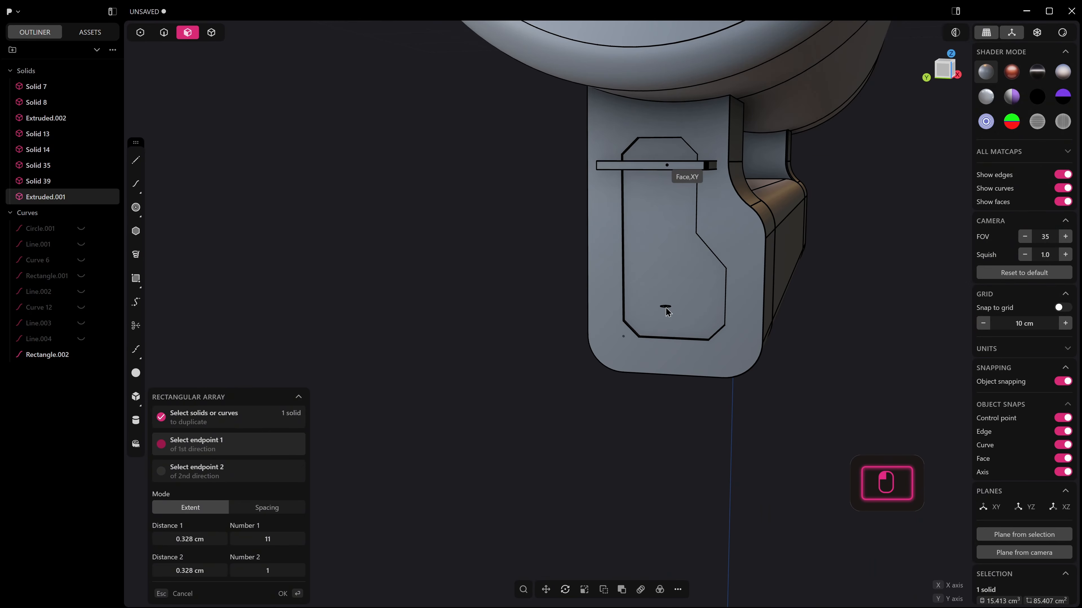
{"action": "key", "text": "ctrl+KP_1"}
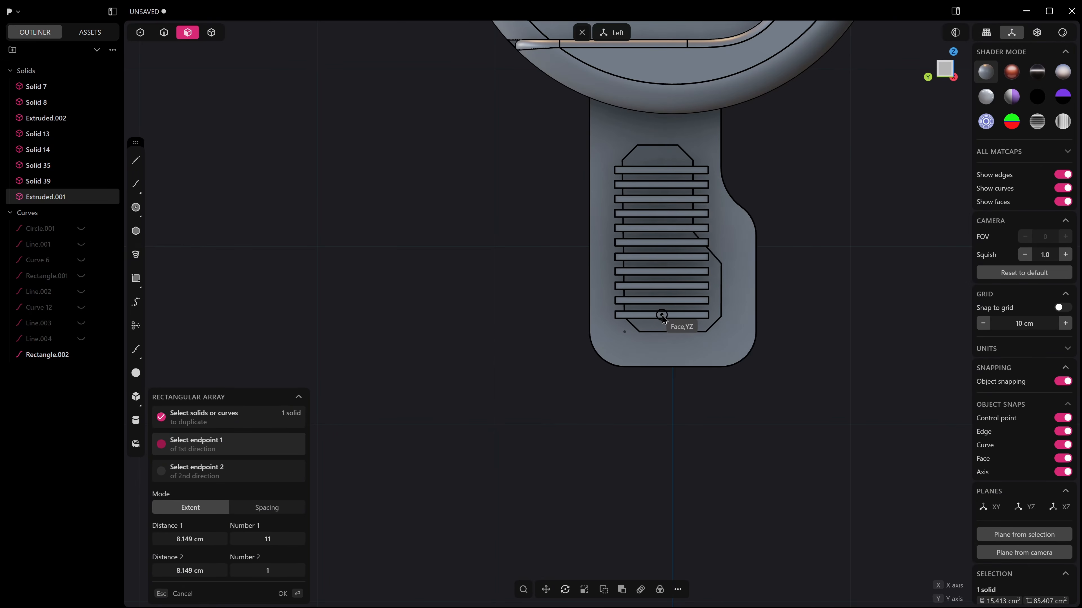
{"action": "key", "text": "alt+z"}
{"action": "scroll", "coordinate": [660, 377], "scroll_direction": "up", "scroll_amount": 1}
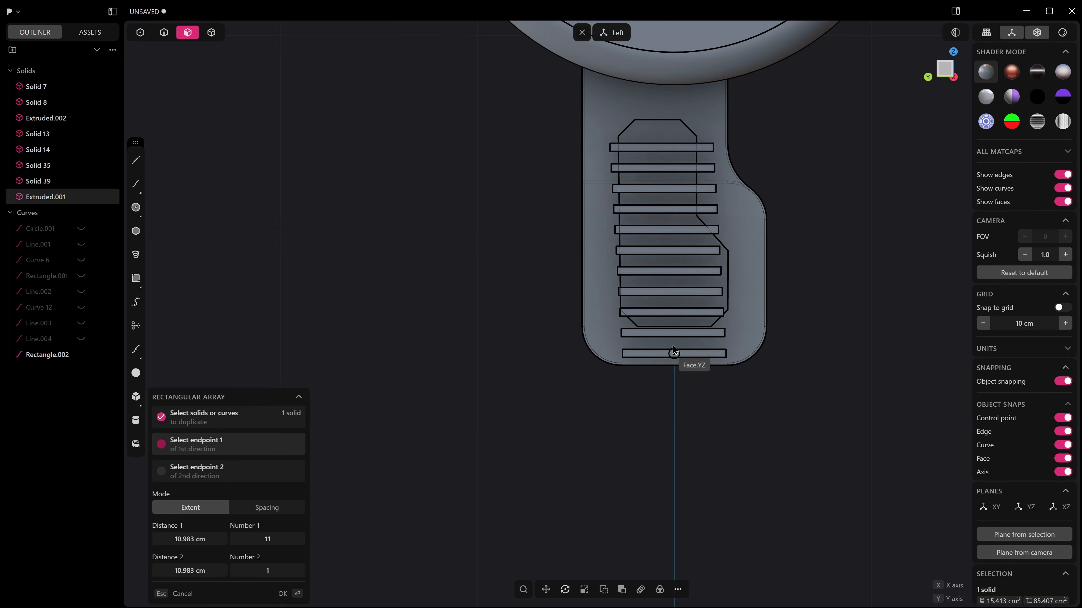
{"action": "scroll", "coordinate": [681, 311], "scroll_direction": "up", "scroll_amount": 2}
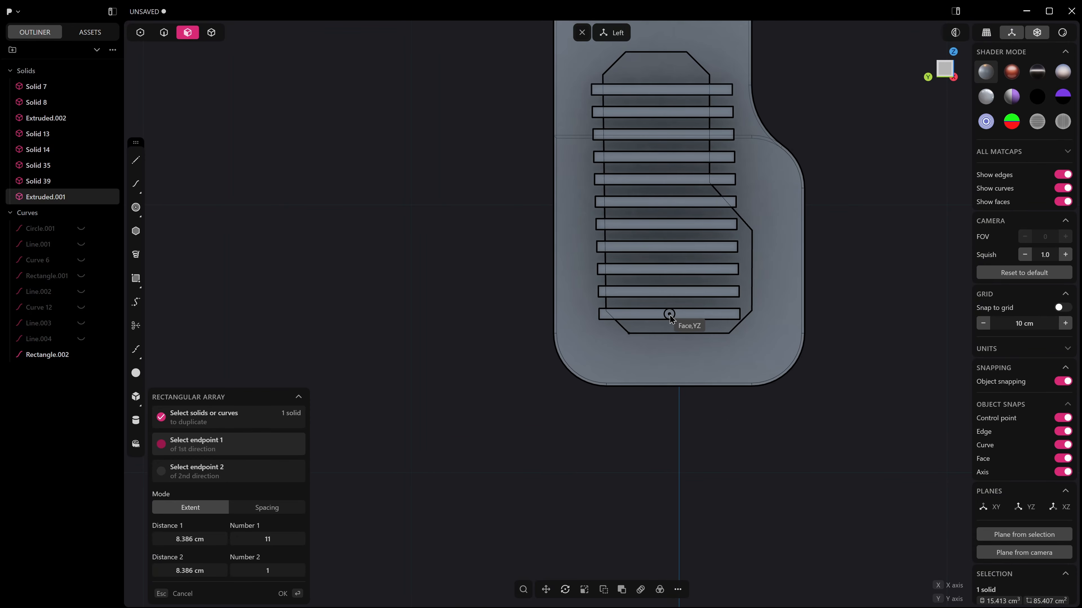
{"action": "left_click", "coordinate": [668, 317]}
{"action": "left_click", "coordinate": [668, 316]}
Scale all eleven slats along Y by about 1.70 so they extend past both sides of the vent.
{"action": "scroll", "coordinate": [669, 316], "scroll_direction": "down", "scroll_amount": 2}
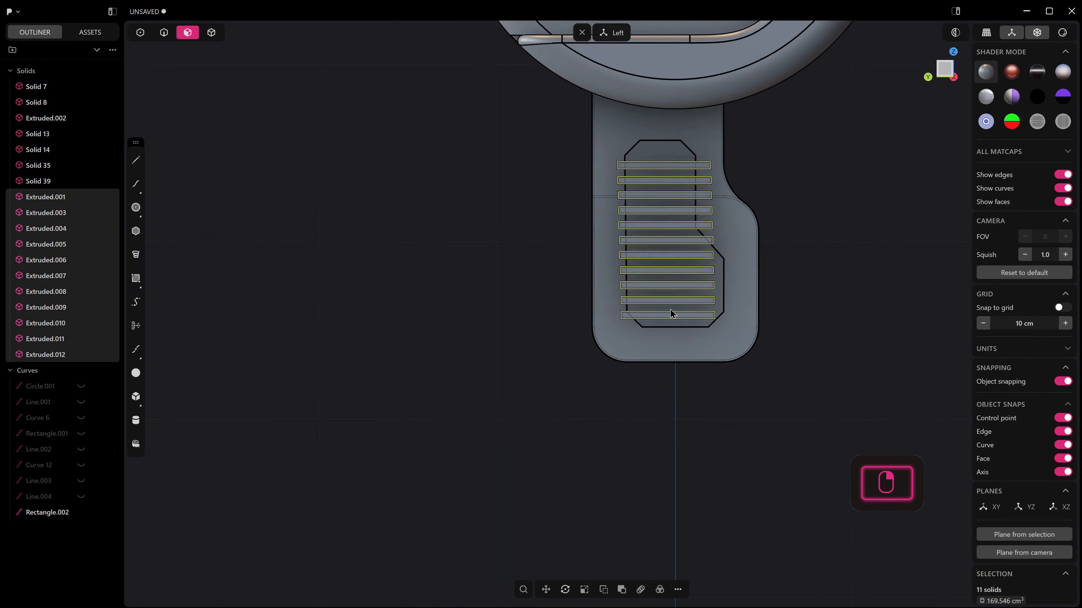
{"action": "key", "text": "w"}
{"action": "key", "text": "Escape"}
{"action": "key", "text": "s"}
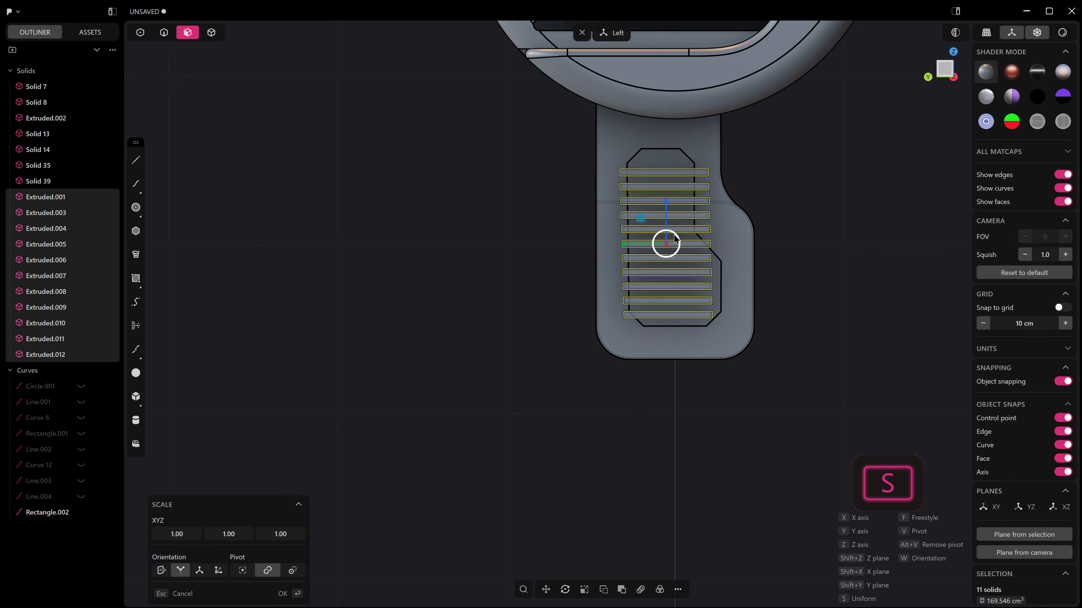
{"action": "left_click_drag", "start_coordinate": [625, 245], "coordinate": [596, 247]}
{"action": "right_click", "coordinate": [596, 247]}
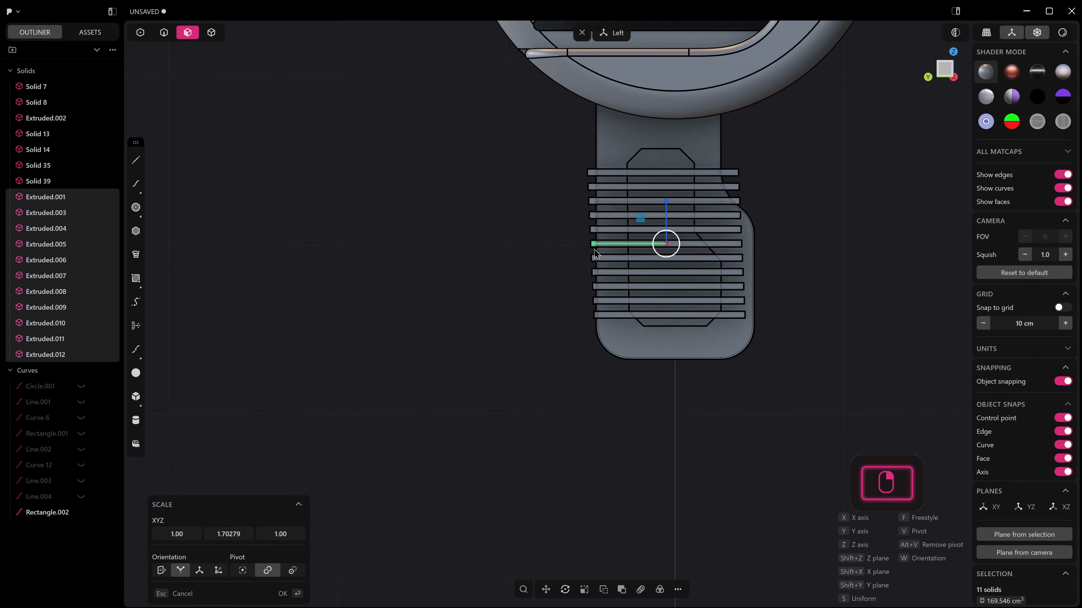
Try a Boolean of the vent insert with the slats and undo it.
{"action": "middle_click_drag", "start_coordinate": [644, 257], "coordinate": [619, 276]}
{"action": "left_click", "coordinate": [692, 157]}
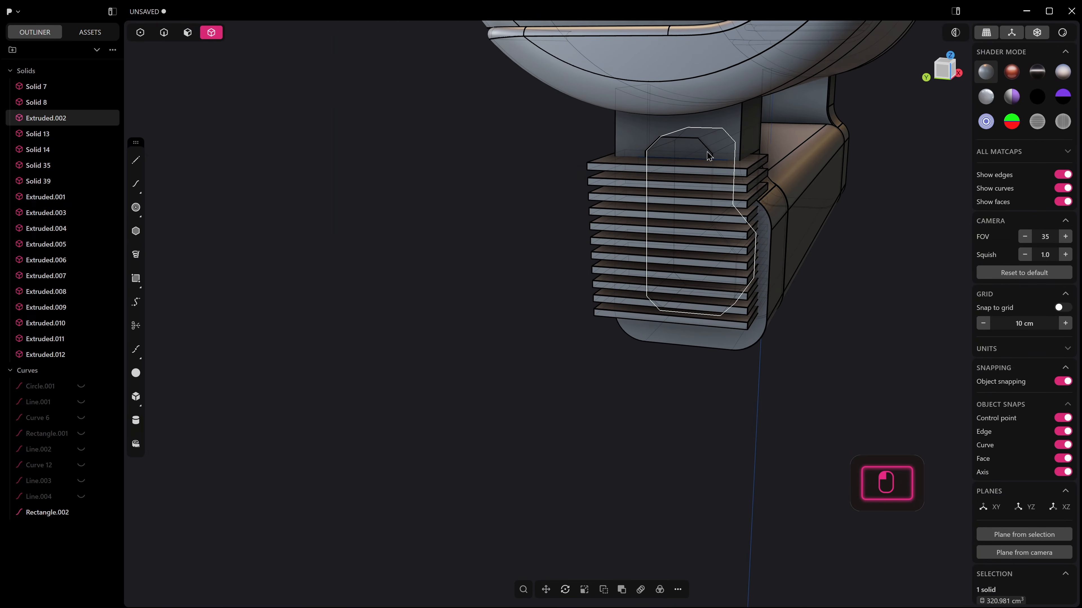
{"action": "key", "text": "q"}
{"action": "left_click_drag", "start_coordinate": [723, 148], "coordinate": [560, 341]}
{"action": "key", "text": "ctrl+z"}
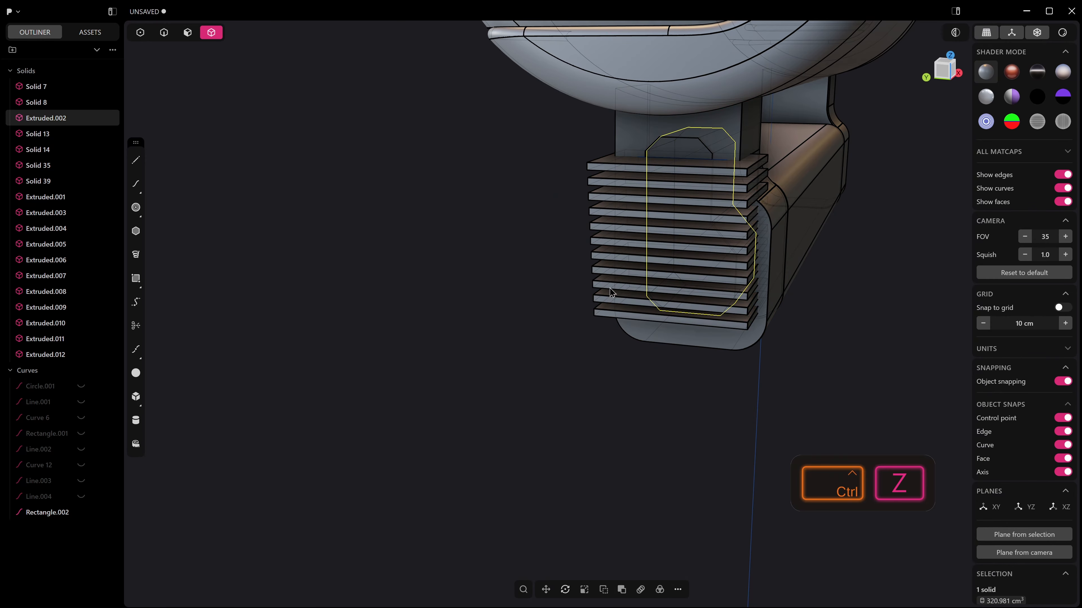
{"action": "middle_click_drag", "start_coordinate": [611, 293], "coordinate": [548, 256]}
{"action": "left_click_drag", "start_coordinate": [643, 144], "coordinate": [602, 355], "text": "shift"}
{"action": "middle_click_drag", "start_coordinate": [601, 355], "coordinate": [645, 326]}
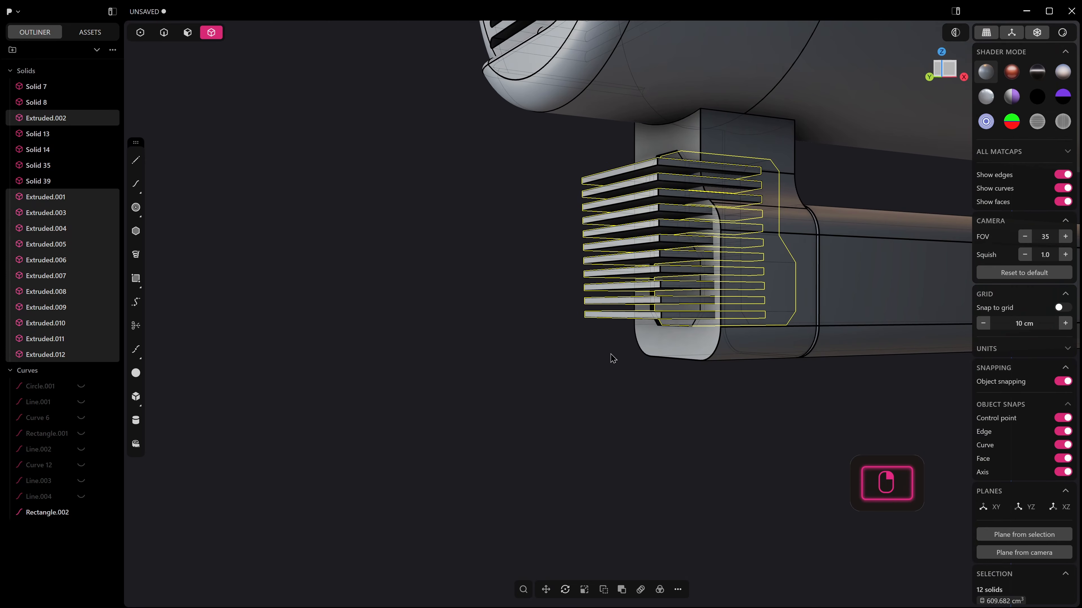
{"action": "middle_click_drag", "start_coordinate": [605, 366], "coordinate": [609, 378]}
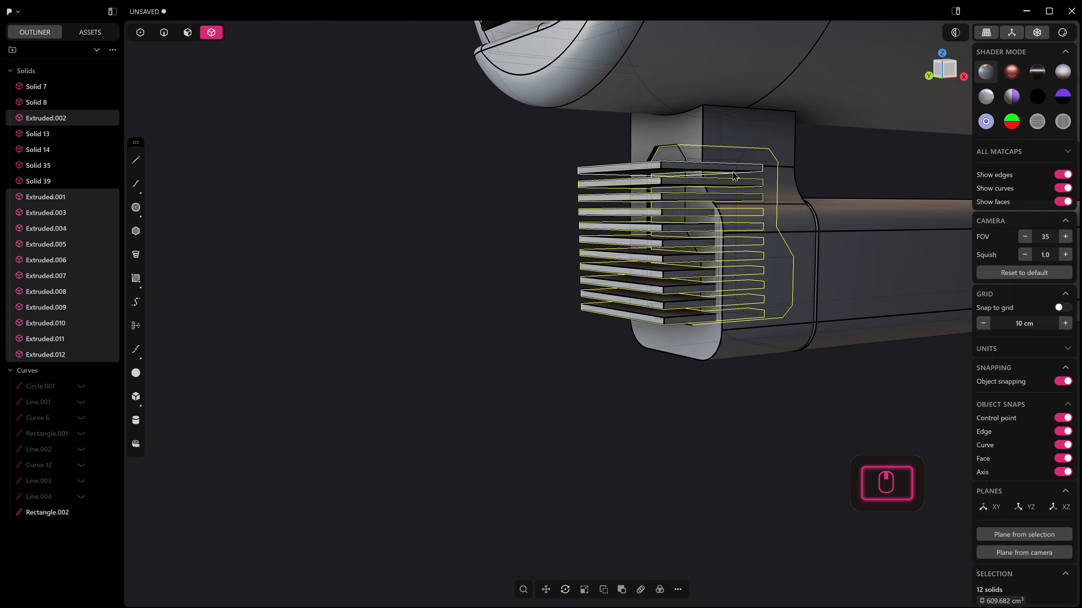
Cut the eleven slats out of the vent insert in the leg using Boolean Difference.
{"action": "left_click", "coordinate": [672, 160]}
{"action": "middle_click_drag", "start_coordinate": [664, 158], "coordinate": [589, 165]}
{"action": "key", "text": "alt+z"}
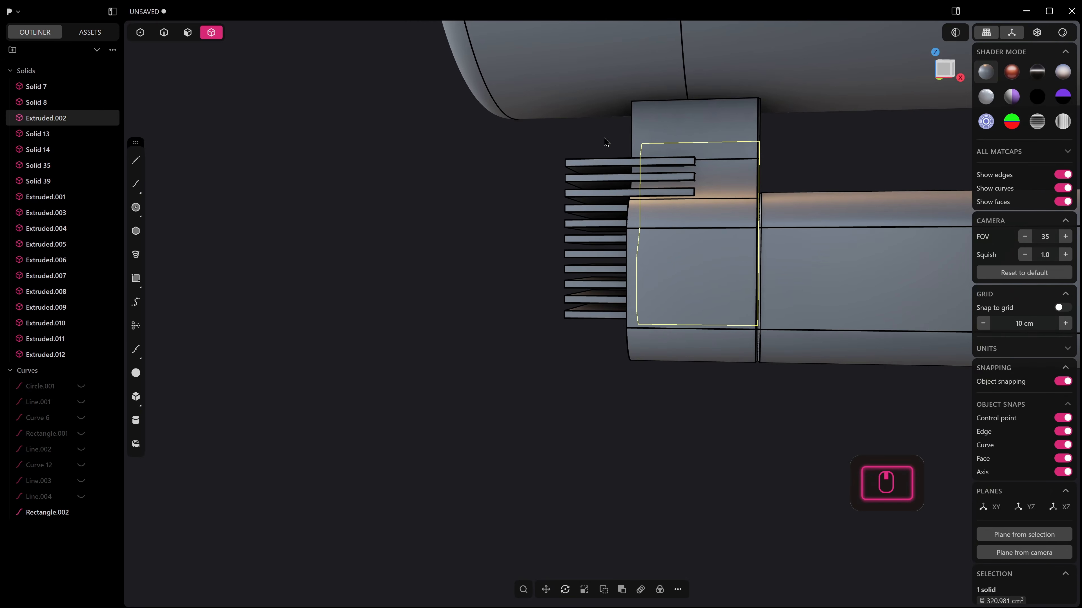
{"action": "left_click_drag", "start_coordinate": [604, 139], "coordinate": [531, 390], "text": "shift"}
{"action": "middle_click_drag", "start_coordinate": [530, 390], "coordinate": [629, 408]}
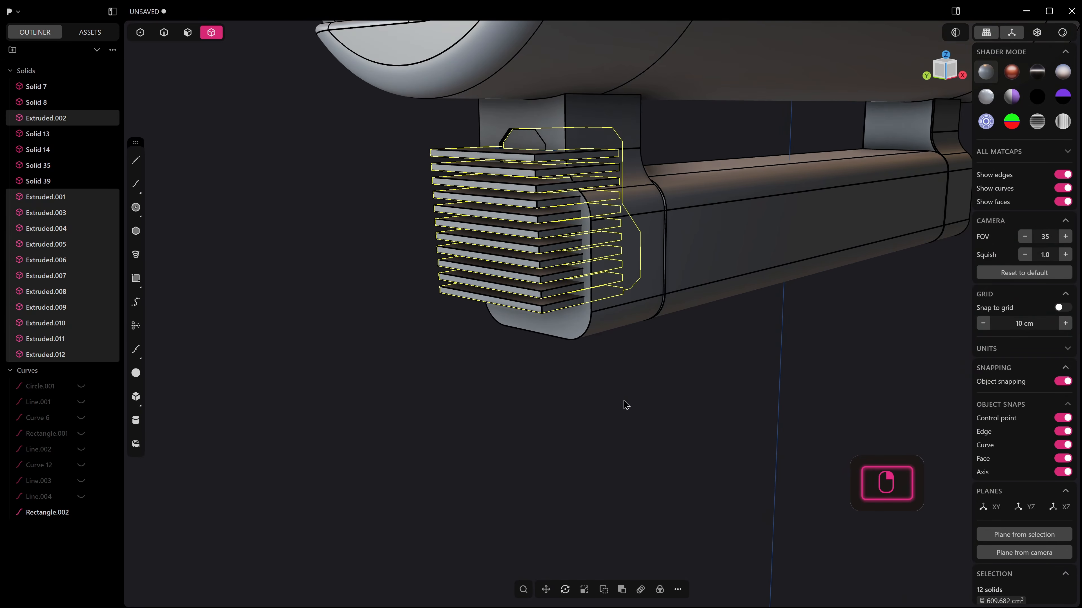
{"action": "key", "text": "q"}
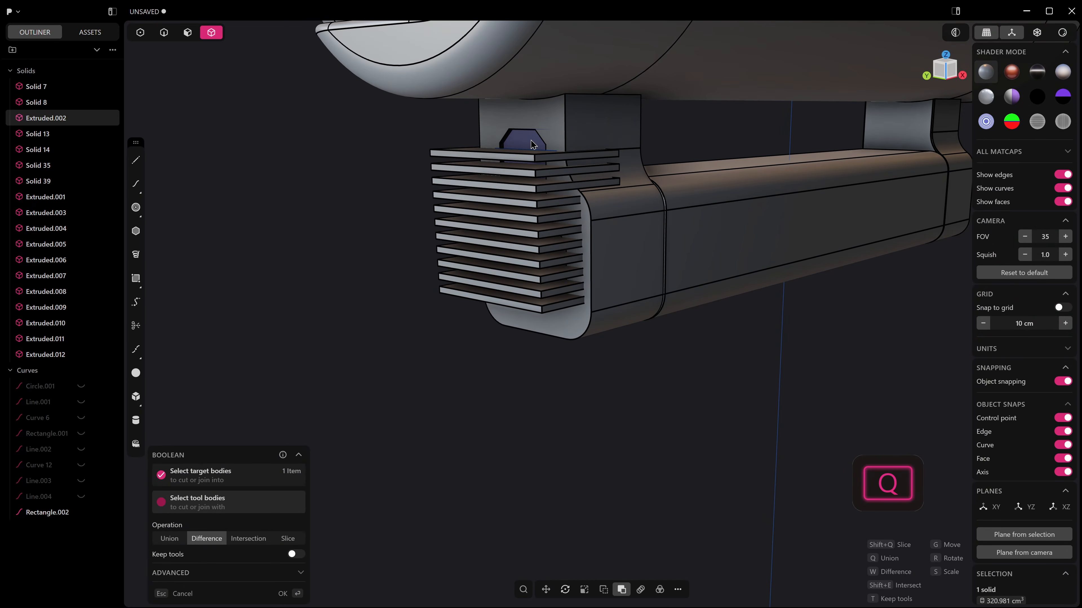
{"action": "middle_click_drag", "start_coordinate": [532, 145], "coordinate": [439, 134]}
{"action": "left_click_drag", "start_coordinate": [437, 133], "coordinate": [476, 389]}
{"action": "left_click_drag", "start_coordinate": [486, 124], "coordinate": [429, 355]}
{"action": "middle_click_drag", "start_coordinate": [429, 354], "coordinate": [584, 355]}
{"action": "key", "text": "Return"}
{"action": "left_click", "coordinate": [588, 354]}
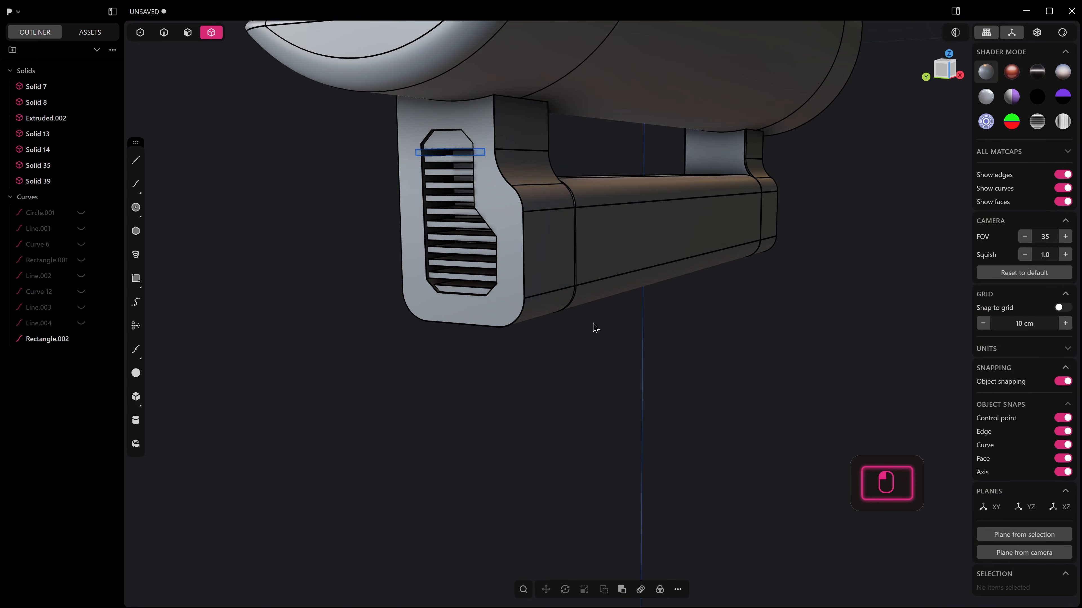
Hide the model's edge lines and delete the leftover rectangle curve at the leg's vent.
{"action": "key", "text": "alt+q"}
{"action": "scroll", "coordinate": [466, 405], "scroll_direction": "down", "scroll_amount": 10}
{"action": "scroll", "coordinate": [468, 391], "scroll_direction": "up", "scroll_amount": 1}
{"action": "key", "text": "3"}
{"action": "key", "text": "2"}
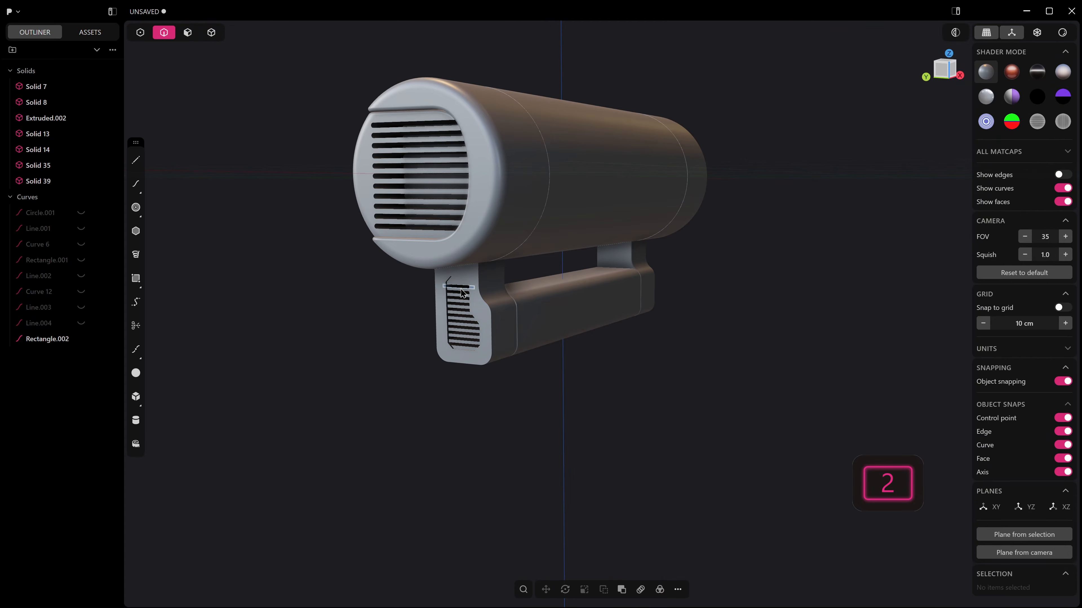
{"action": "key", "text": "x"}
Chamfer the corner edges of the vent recess in the leg by about 0.388 cm.
{"action": "scroll", "coordinate": [462, 277], "scroll_direction": "up", "scroll_amount": 10}
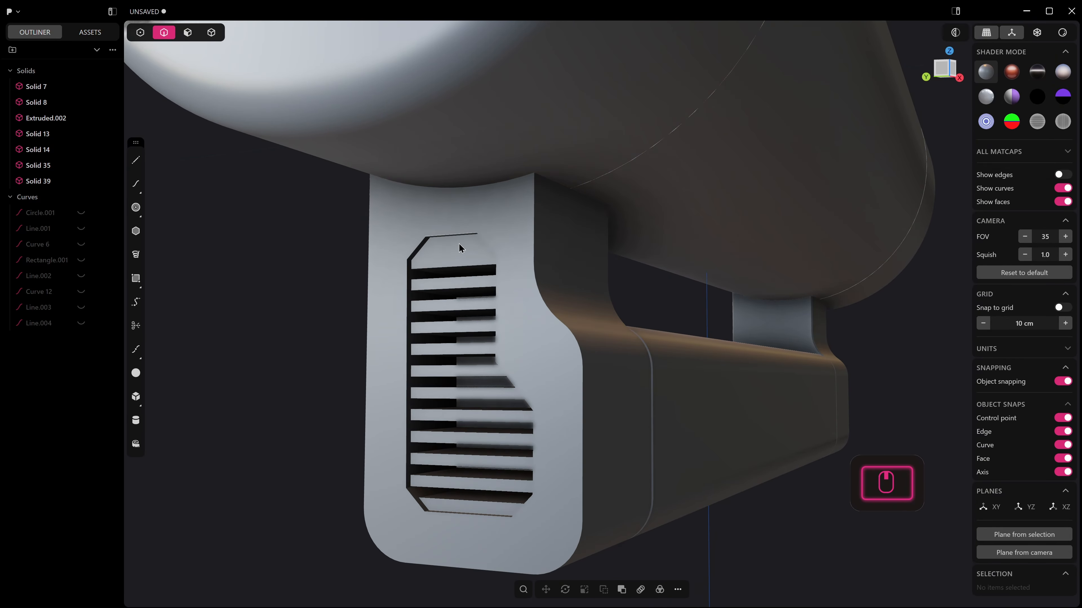
{"action": "scroll", "coordinate": [441, 225], "scroll_direction": "up", "scroll_amount": 1}
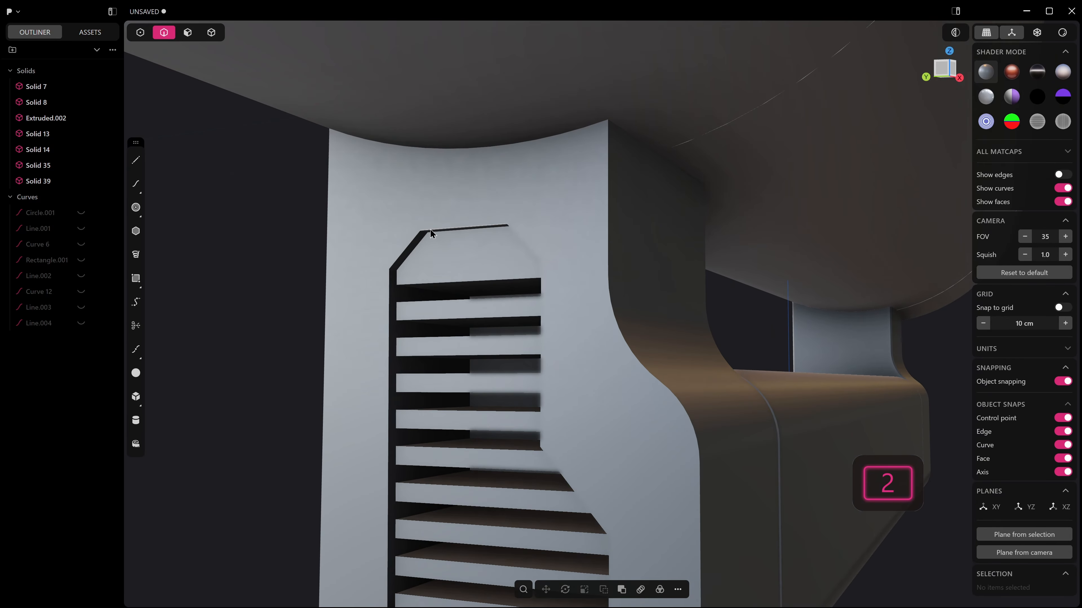
{"action": "middle_click_drag", "start_coordinate": [432, 231], "coordinate": [426, 223]}
{"action": "left_click", "coordinate": [424, 235], "text": "ctrl+alt"}
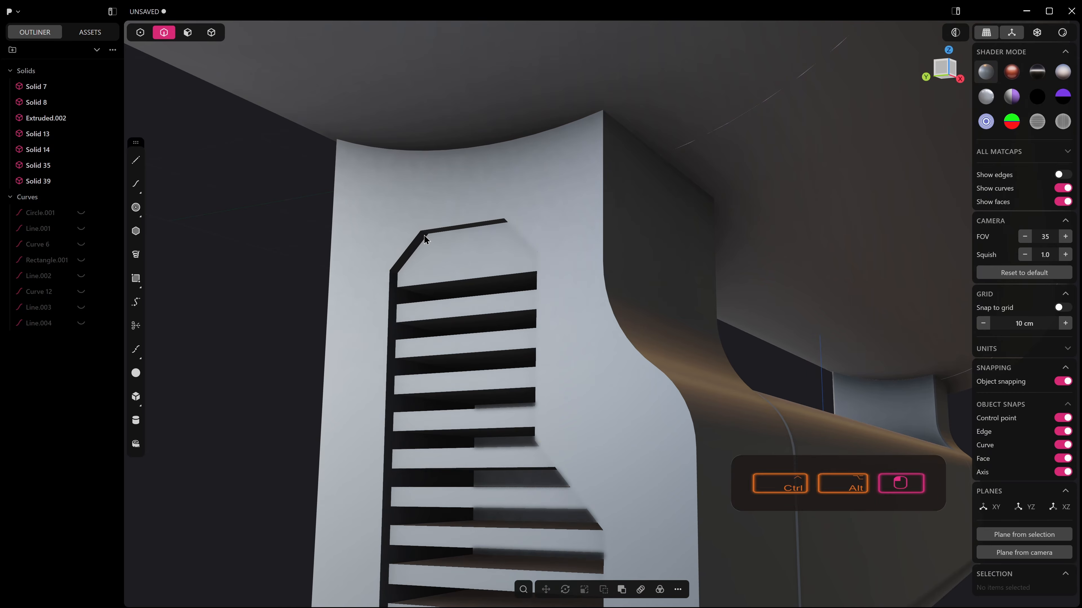
{"action": "scroll", "coordinate": [381, 441], "scroll_direction": "down", "scroll_amount": 9}
{"action": "middle_click_drag", "start_coordinate": [434, 469], "coordinate": [475, 341], "text": "shift"}
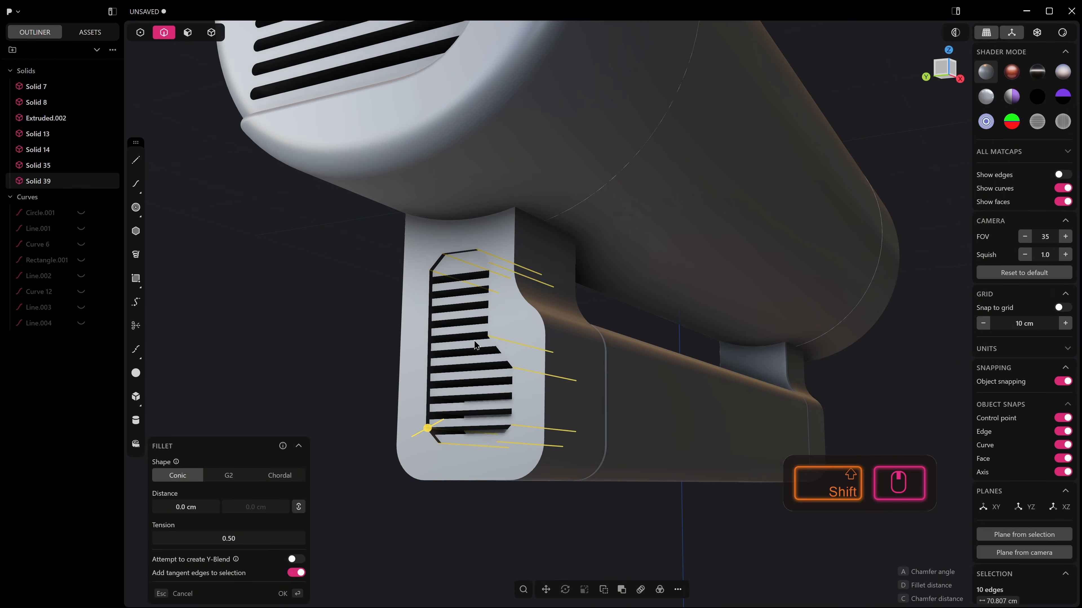
{"action": "key", "text": "c"}
{"action": "left_click_drag", "start_coordinate": [426, 428], "coordinate": [425, 429]}
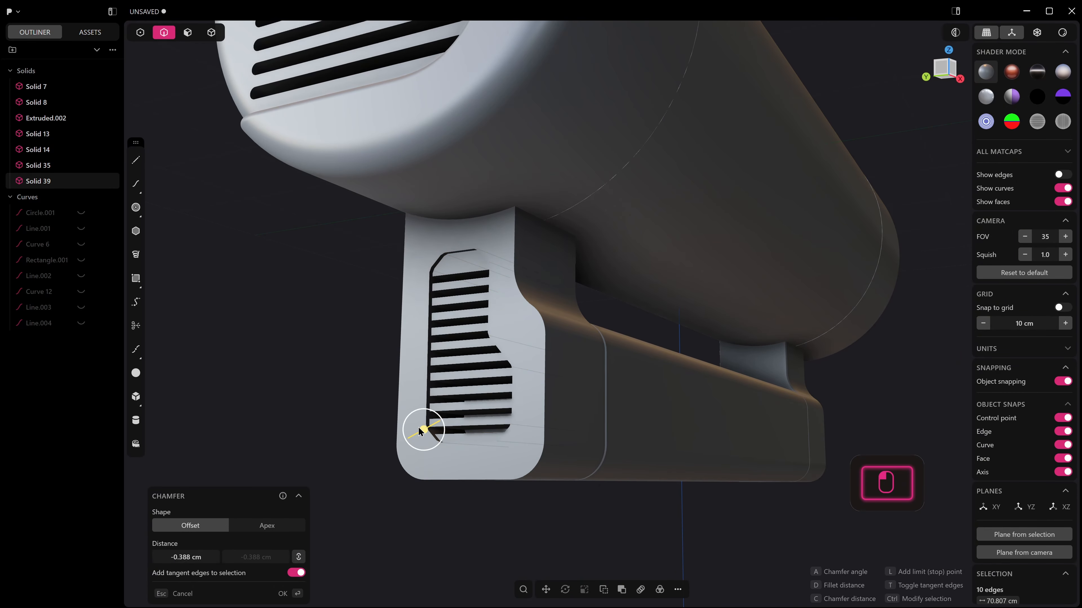
Fillet the edge loop around the rim of the leg's vent recess with a distance of about 0.324 cm.
{"action": "key", "text": "2"}
{"action": "scroll", "coordinate": [456, 258], "scroll_direction": "up", "scroll_amount": 5}
{"action": "key", "text": "3"}
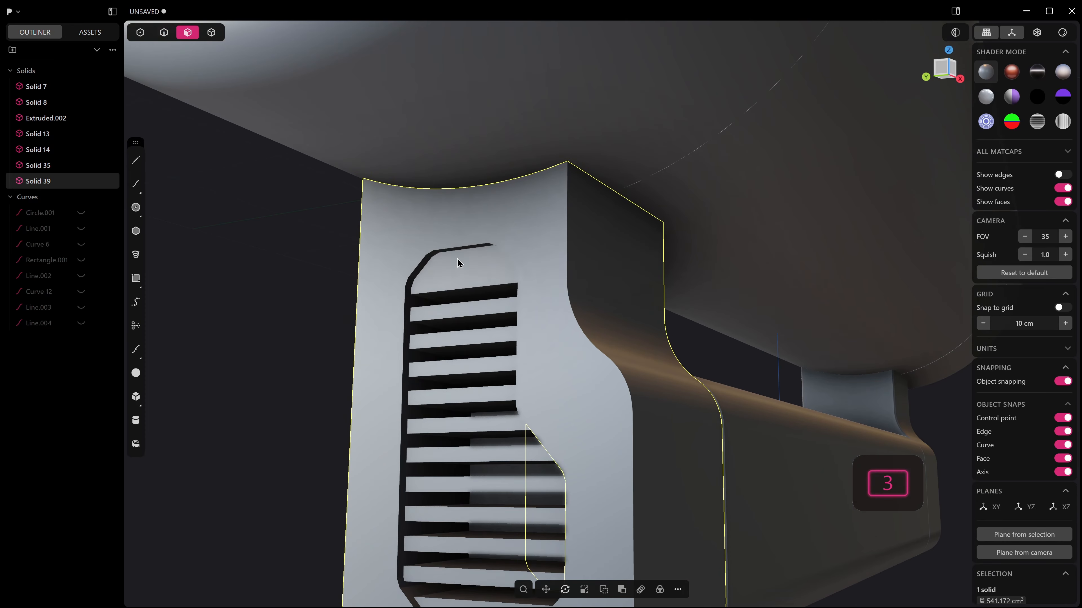
{"action": "left_click", "coordinate": [455, 252]}
{"action": "key", "text": "ctrl+z"}
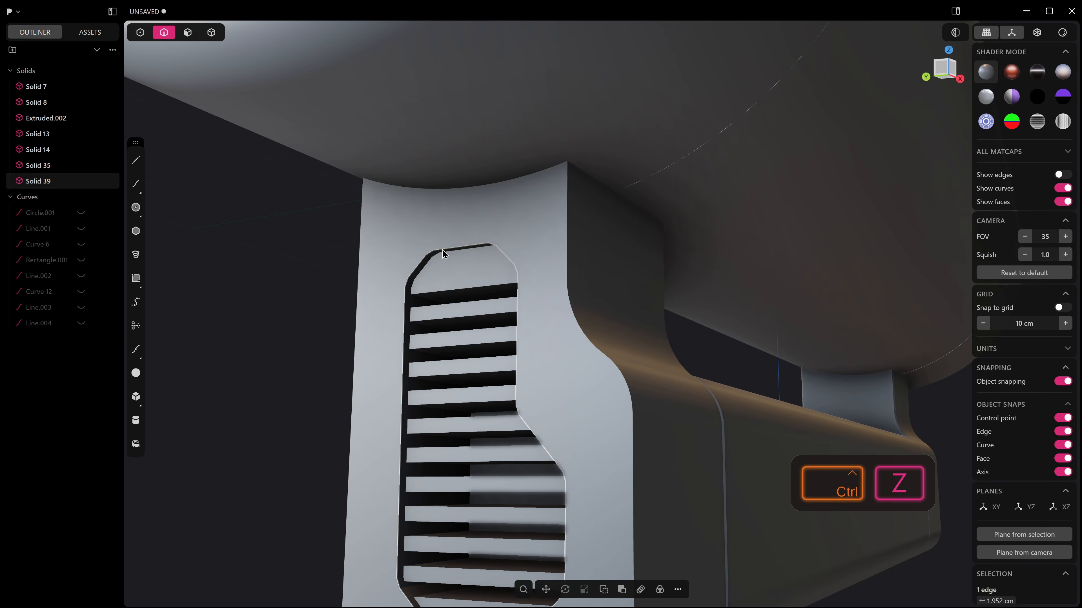
{"action": "left_click", "coordinate": [446, 254], "text": "alt+shift"}
{"action": "left_click_drag", "start_coordinate": [491, 240], "coordinate": [482, 251]}
{"action": "key", "text": "d"}
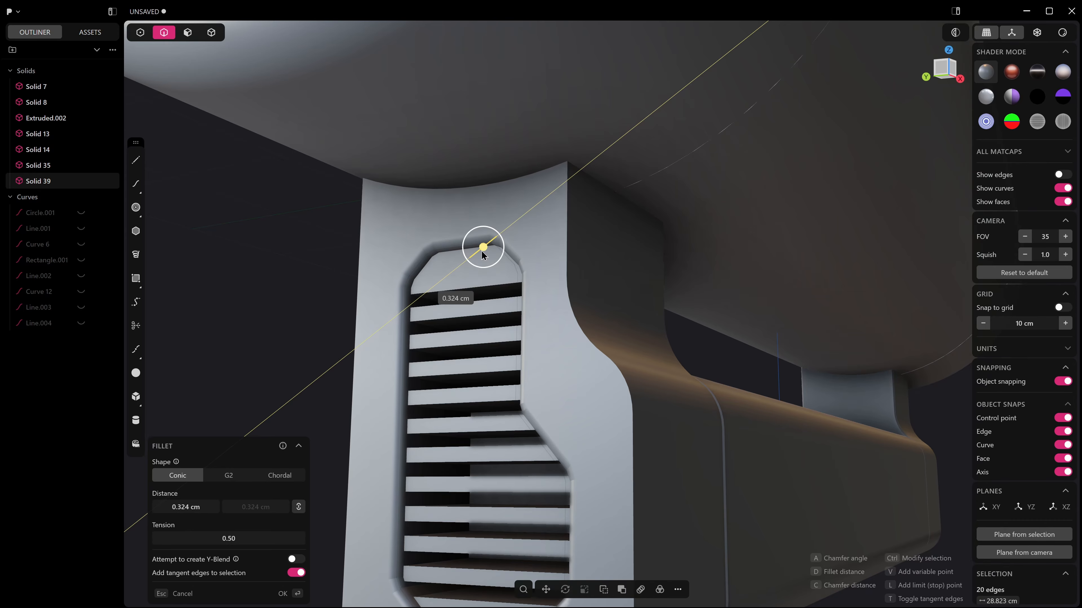
{"action": "right_click", "coordinate": [541, 296]}
Examine the whole model with its vented leg in the rendered display.
{"action": "scroll", "coordinate": [527, 330], "scroll_direction": "down", "scroll_amount": 4}
{"action": "scroll", "coordinate": [526, 330], "scroll_direction": "down", "scroll_amount": 3}
{"action": "middle_click_drag", "start_coordinate": [526, 330], "coordinate": [650, 313]}
{"action": "key", "text": "alt+q"}
{"action": "scroll", "coordinate": [537, 407], "scroll_direction": "down", "scroll_amount": 5}
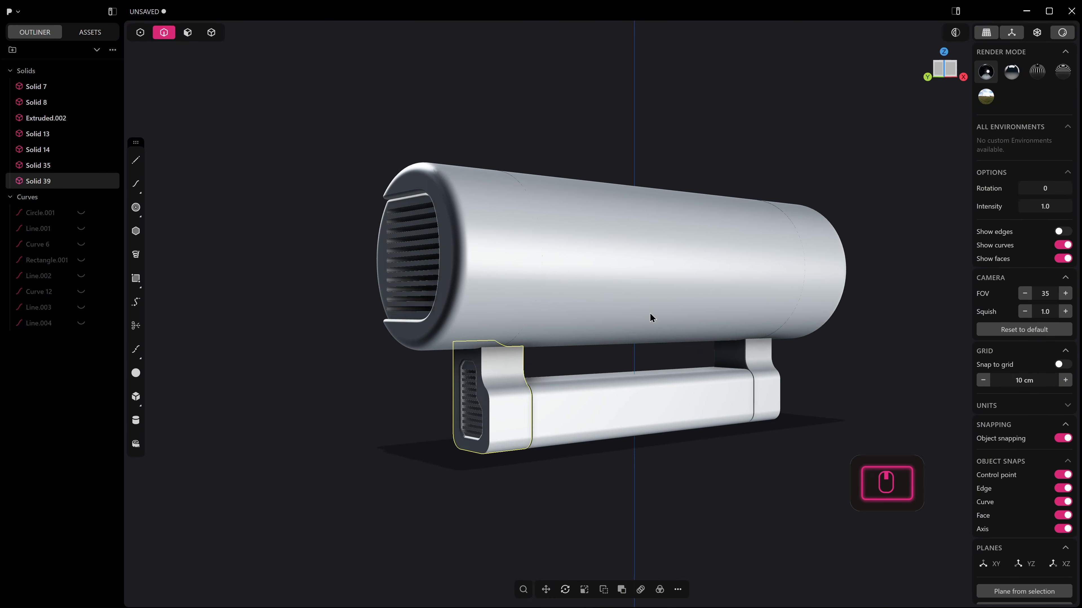
{"action": "key", "text": "alt+q"}
{"action": "key", "text": "alt+q"}
{"action": "middle_click_drag", "start_coordinate": [593, 282], "coordinate": [554, 270]}
Delete the plain leg at the far end of the bar.
{"action": "scroll", "coordinate": [593, 281], "scroll_direction": "down", "scroll_amount": 3}
{"action": "key", "text": "5"}
{"action": "key", "text": "4"}
{"action": "left_click", "coordinate": [749, 395]}
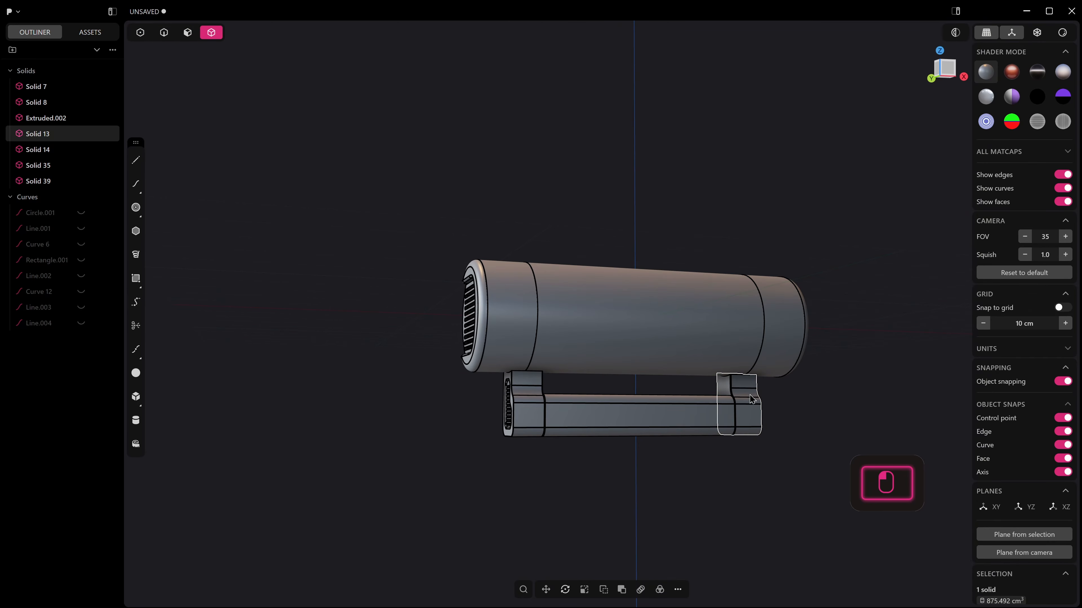
{"action": "key", "text": "x"}
Join the slotted vent insert and the remaining leg into one solid with Boolean Union.
{"action": "left_click", "coordinate": [524, 424]}
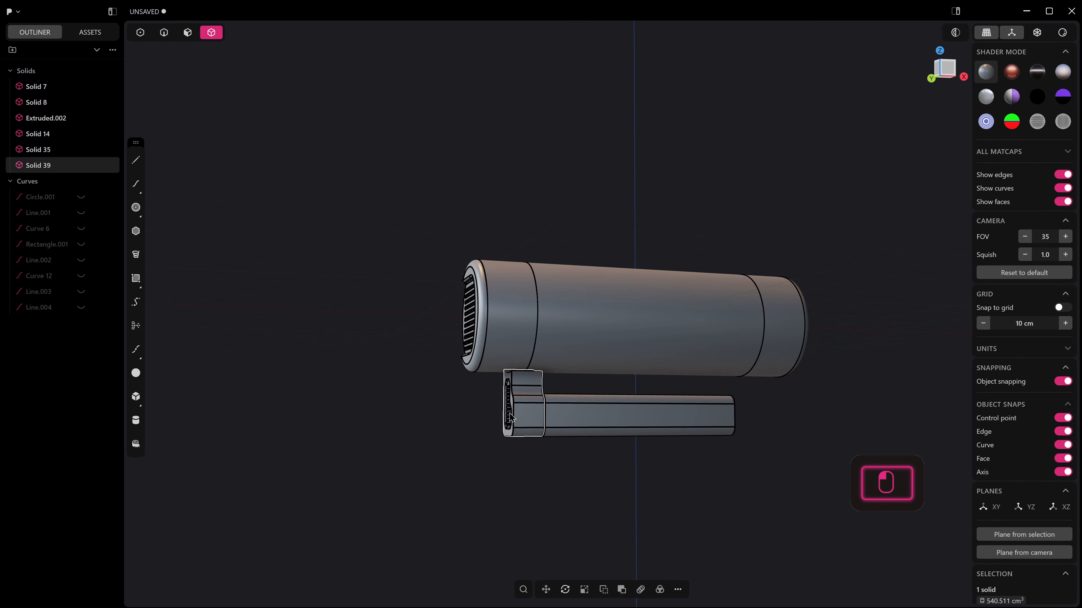
{"action": "middle_click_drag", "start_coordinate": [499, 421], "coordinate": [514, 412]}
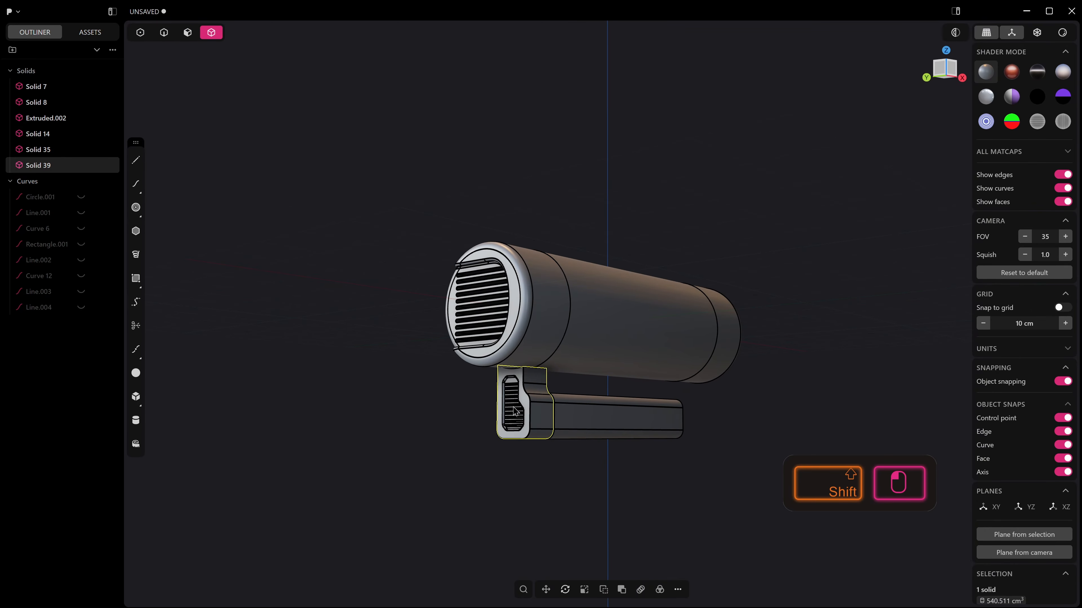
{"action": "left_click", "coordinate": [515, 407]}
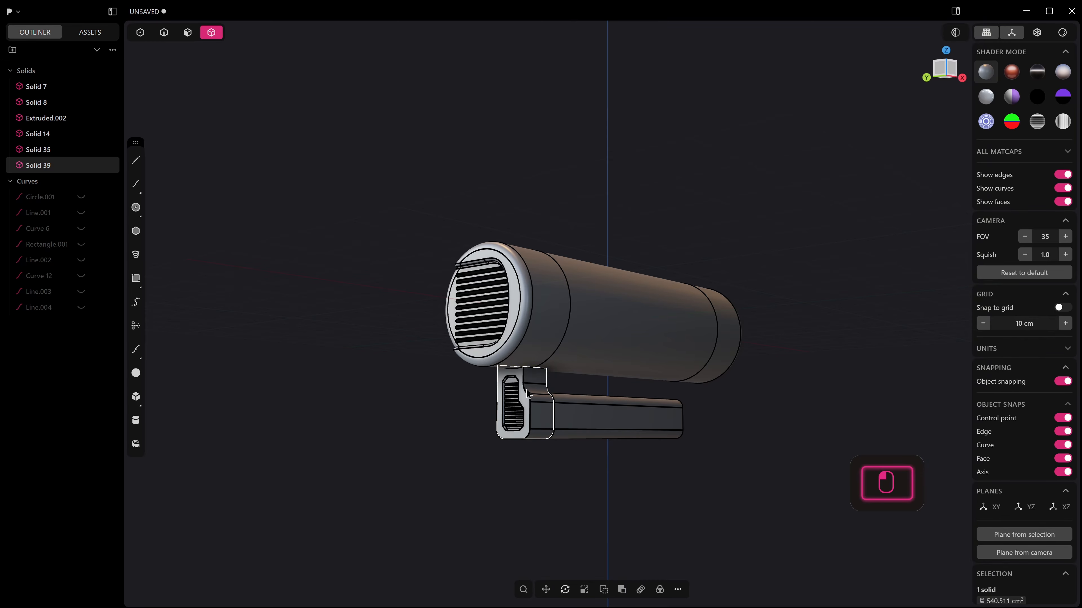
{"action": "key", "text": "q"}
{"action": "right_click", "coordinate": [783, 340]}
Mirror the vented leg along X across the model's centre plane onto the other end of the bar.
{"action": "middle_click_drag", "start_coordinate": [780, 343], "coordinate": [739, 356]}
{"action": "key", "text": "alt+x"}
{"action": "left_click", "coordinate": [623, 325]}
{"action": "middle_click_drag", "start_coordinate": [633, 337], "coordinate": [573, 344]}
{"action": "right_click", "coordinate": [573, 344]}
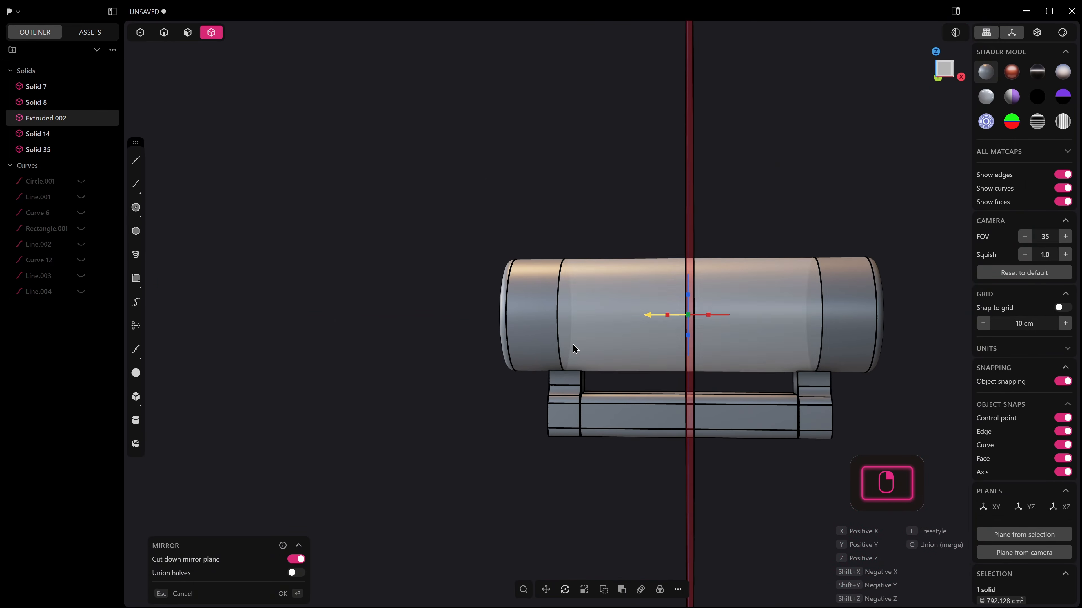
Examine the two mirrored legs and the bar below the cylinder.
{"action": "middle_click_drag", "start_coordinate": [596, 419], "coordinate": [573, 464]}
{"action": "scroll", "coordinate": [619, 427], "scroll_direction": "up", "scroll_amount": 4}
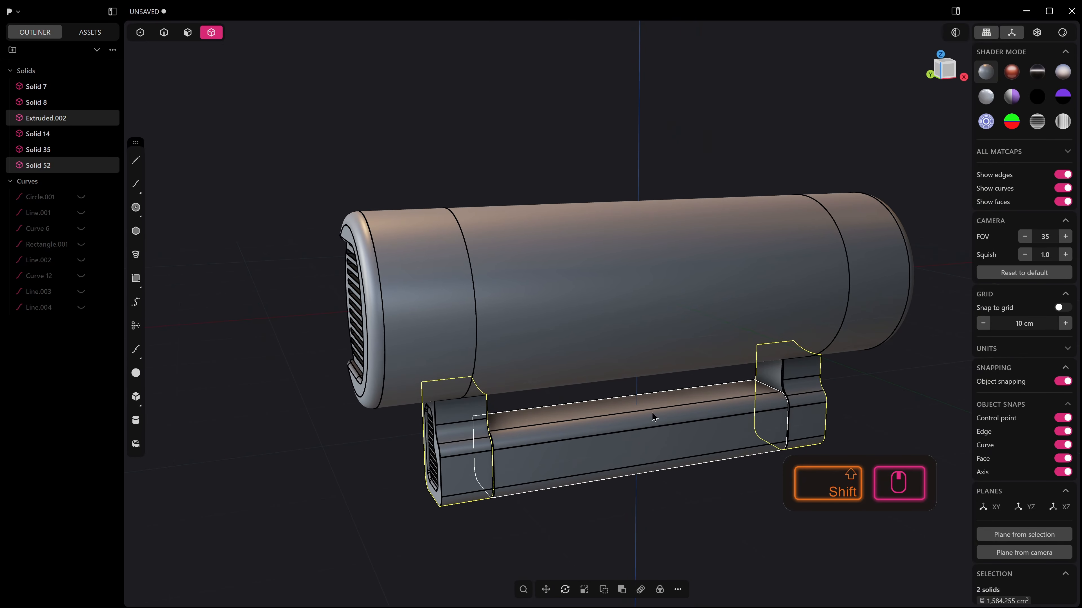
{"action": "middle_click_drag", "start_coordinate": [618, 259], "coordinate": [503, 375]}
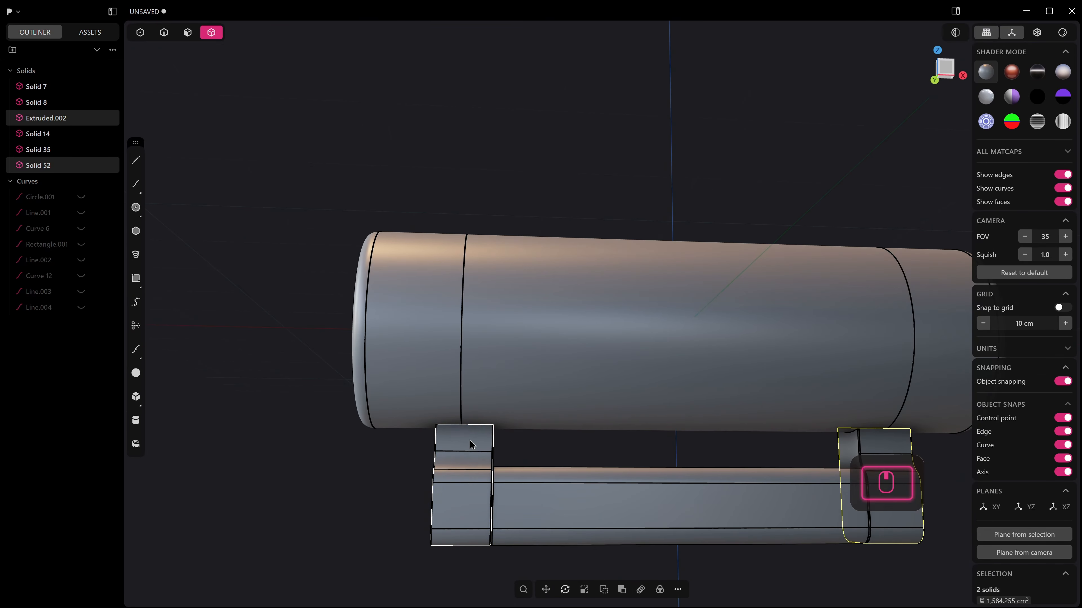
{"action": "scroll", "coordinate": [526, 502], "scroll_direction": "down", "scroll_amount": 4}
{"action": "middle_click_drag", "start_coordinate": [524, 501], "coordinate": [553, 501], "text": "shift"}
{"action": "middle_click_drag", "start_coordinate": [632, 534], "coordinate": [445, 338]}
{"action": "scroll", "coordinate": [444, 338], "scroll_direction": "up", "scroll_amount": 3}
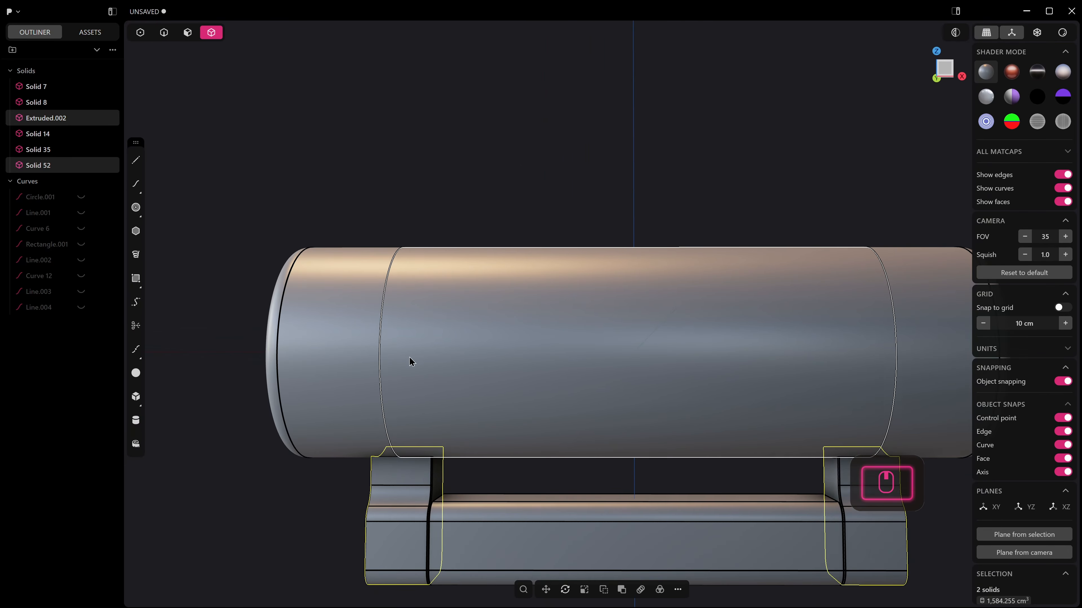
Try to fillet an edge on the model.
{"action": "scroll", "coordinate": [362, 305], "scroll_direction": "up", "scroll_amount": 5}
{"action": "middle_click_drag", "start_coordinate": [358, 304], "coordinate": [384, 305]}
{"action": "scroll", "coordinate": [745, 385], "scroll_direction": "down", "scroll_amount": 3}
{"action": "middle_click_drag", "start_coordinate": [746, 385], "coordinate": [742, 379], "text": "shift"}
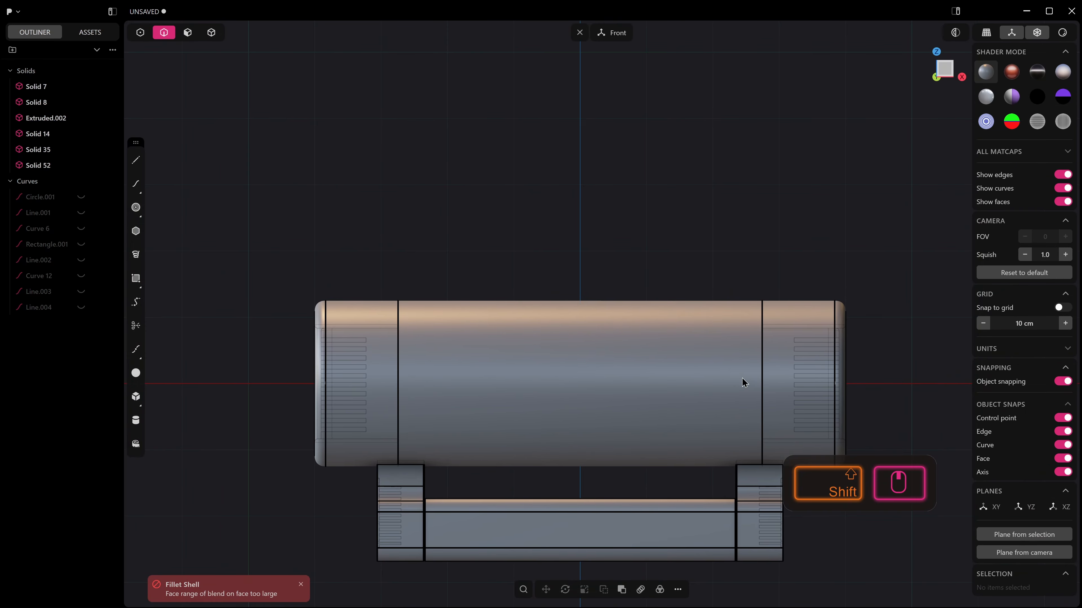
Hide the cylinder's two vented end sections and one of the vented legs.
{"action": "key", "text": "4"}
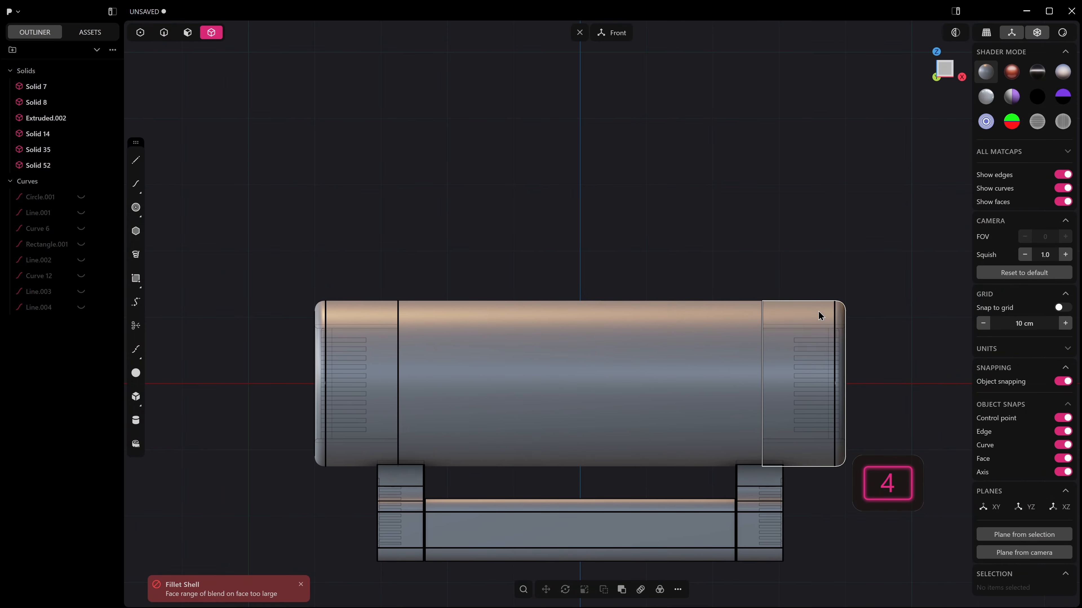
{"action": "left_click", "coordinate": [809, 315]}
{"action": "left_click", "coordinate": [369, 337], "text": "shift"}
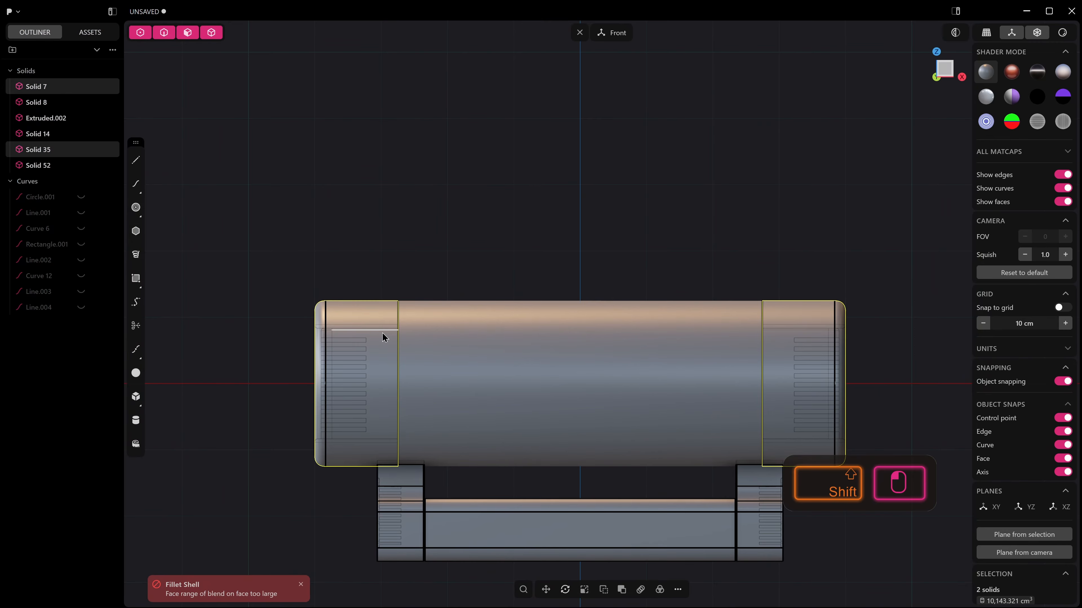
{"action": "key", "text": "h"}
{"action": "middle_click_drag", "start_coordinate": [439, 343], "coordinate": [424, 369]}
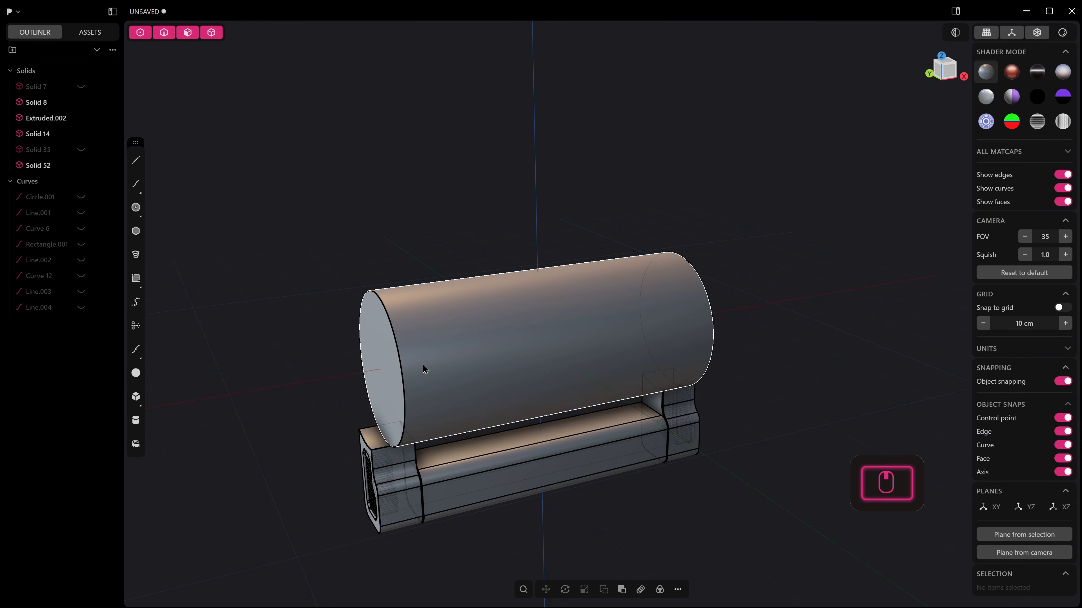
{"action": "left_click_drag", "start_coordinate": [393, 353], "coordinate": [392, 353]}
{"action": "key", "text": "h"}
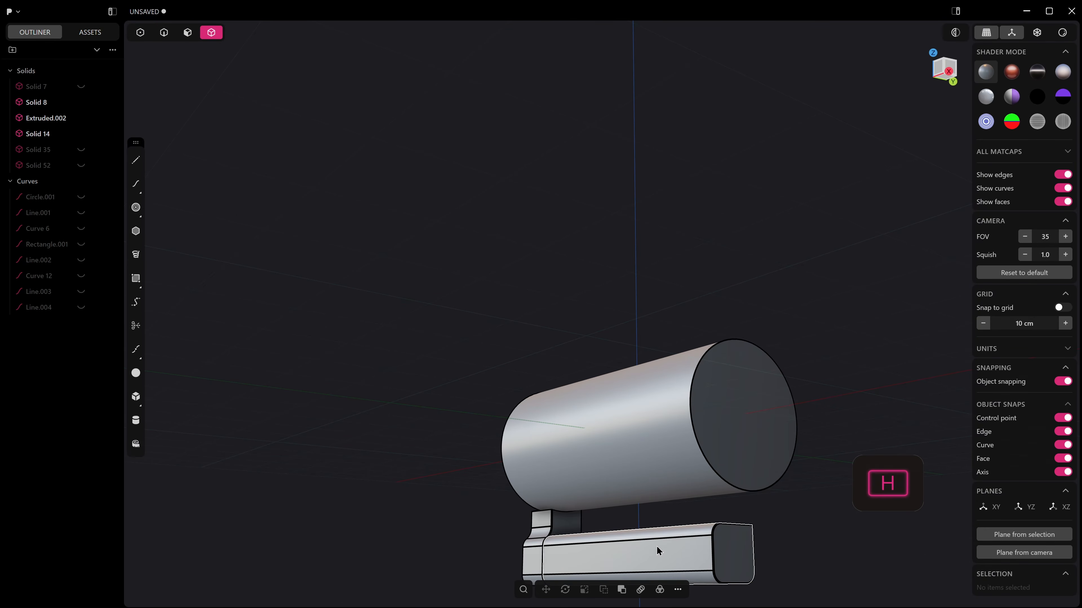
Delete the bar below the cylinder together with the remaining vented leg.
{"action": "left_click", "coordinate": [653, 547]}
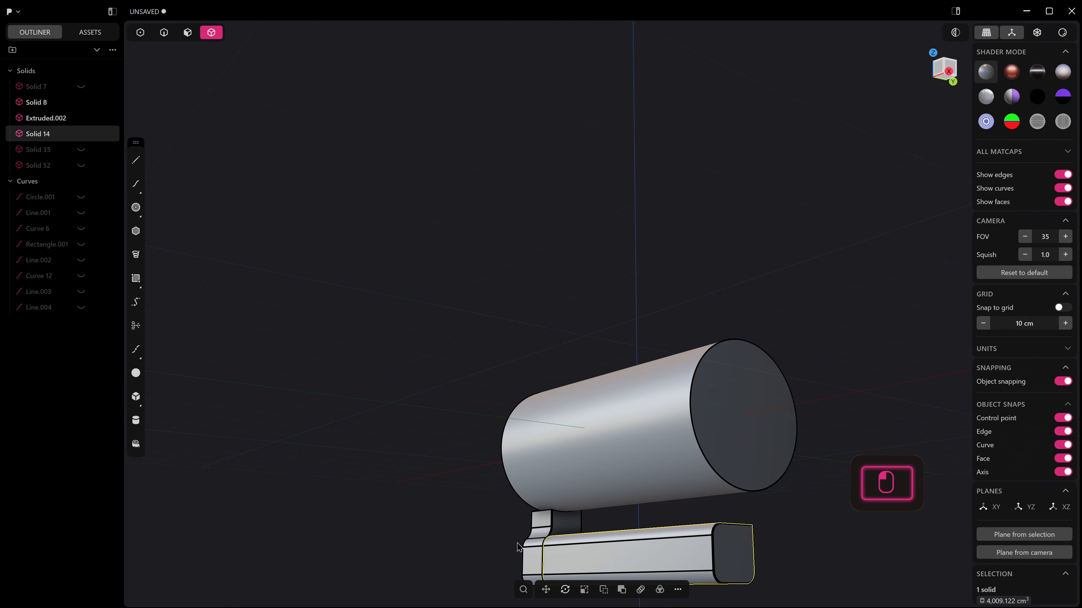
{"action": "left_click", "coordinate": [540, 547], "text": "shift"}
{"action": "key", "text": "Delete"}
In front view, draw a horizontal line about 63.8 cm long across the upper half of the cylinder and mirror it vertically about the centre plane.
{"action": "middle_click_drag", "start_coordinate": [638, 512], "coordinate": [693, 555]}
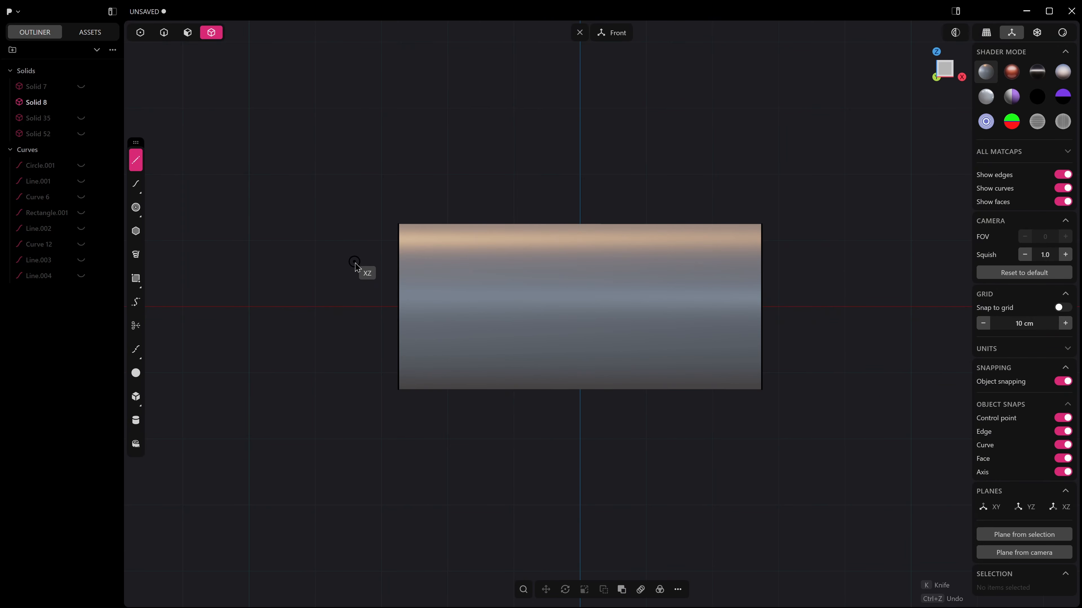
{"action": "key", "text": "Escape"}
{"action": "left_click", "coordinate": [374, 269]}
{"action": "left_click", "coordinate": [799, 278]}
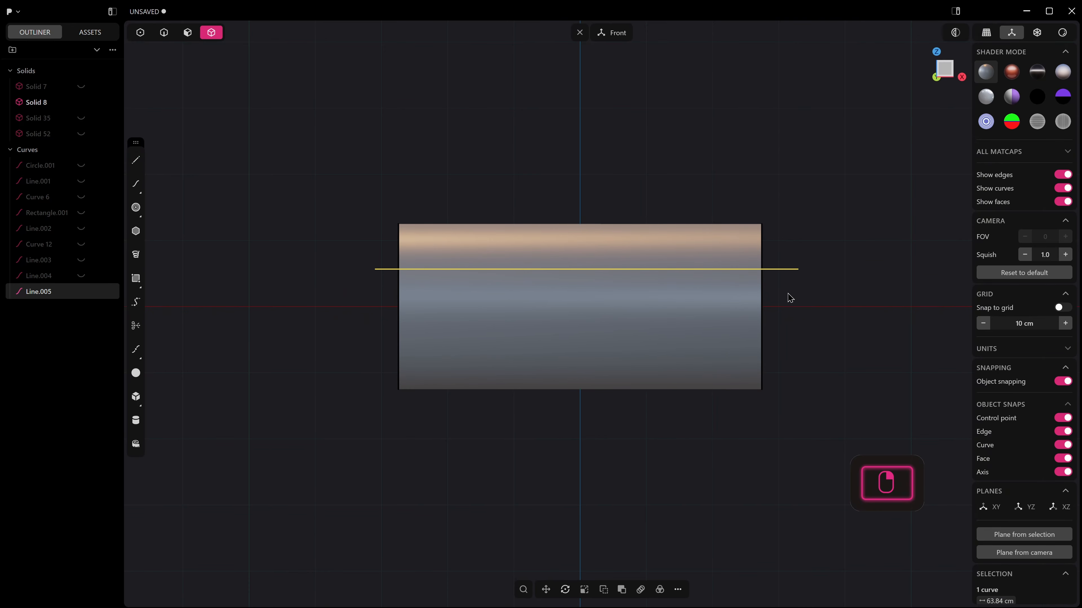
{"action": "key", "text": "alt+x"}
{"action": "left_click", "coordinate": [580, 286]}
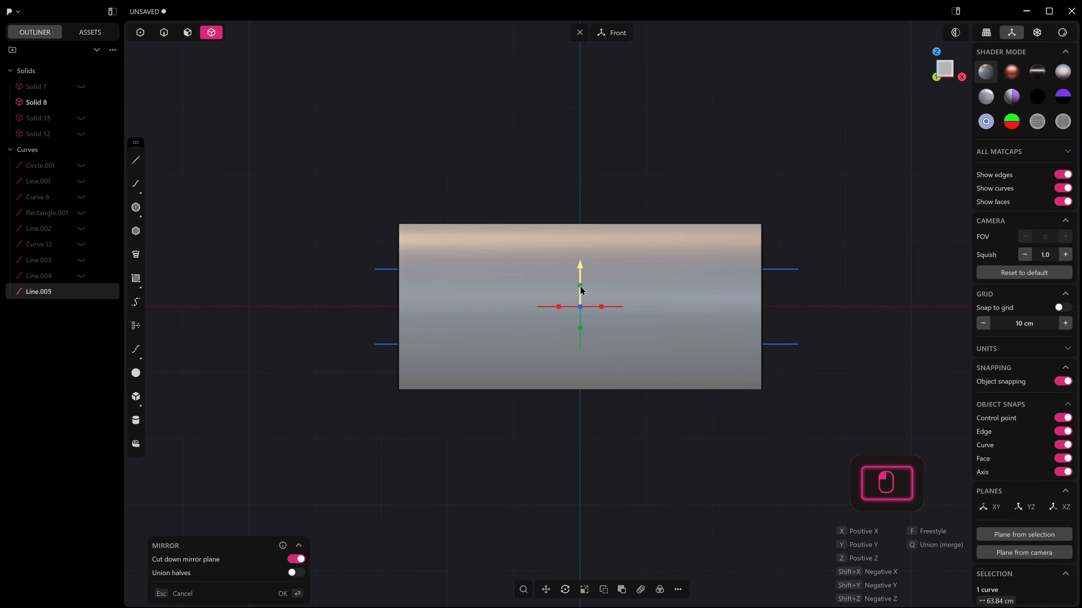
{"action": "right_click", "coordinate": [579, 294]}
Move both horizontal lines forward along Y until they stand in front of the cylinder.
{"action": "middle_click_drag", "start_coordinate": [535, 351], "coordinate": [619, 362]}
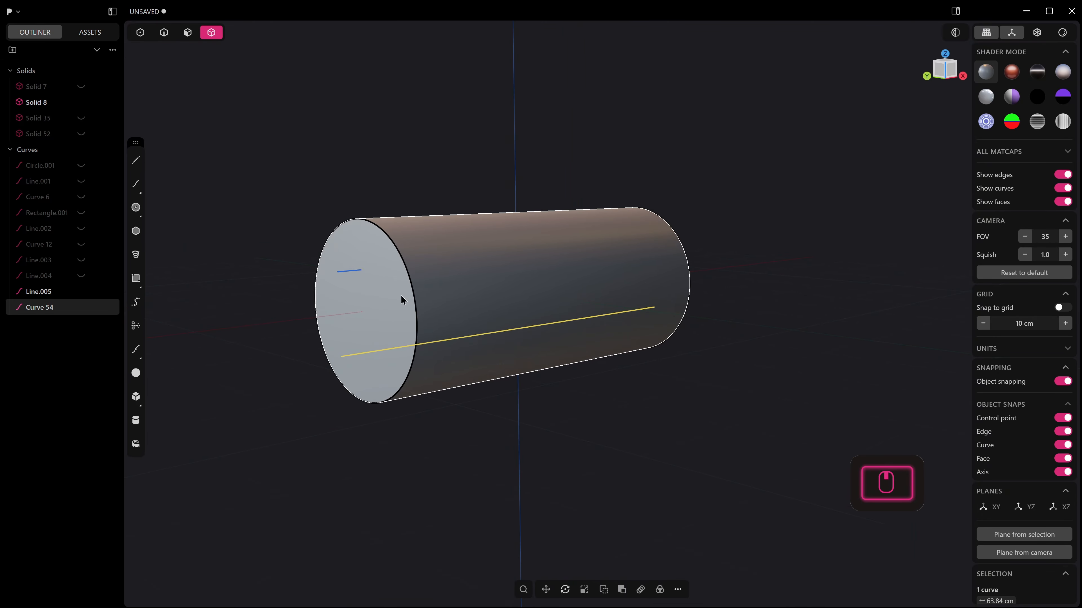
{"action": "key", "text": "2"}
{"action": "left_click", "coordinate": [348, 272]}
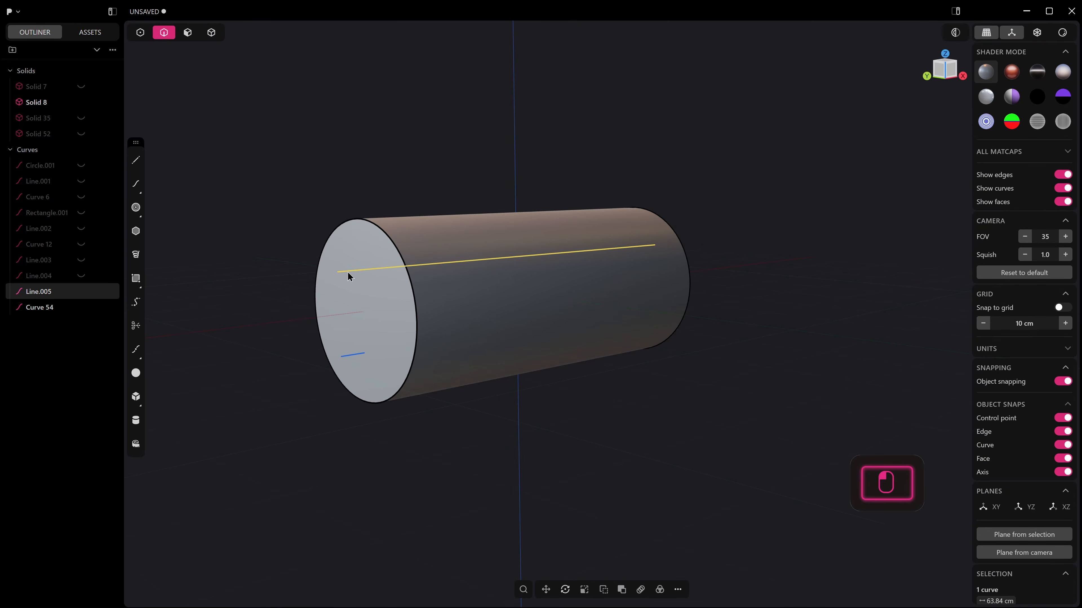
{"action": "left_click", "coordinate": [355, 356], "text": "shift"}
{"action": "key", "text": "g"}
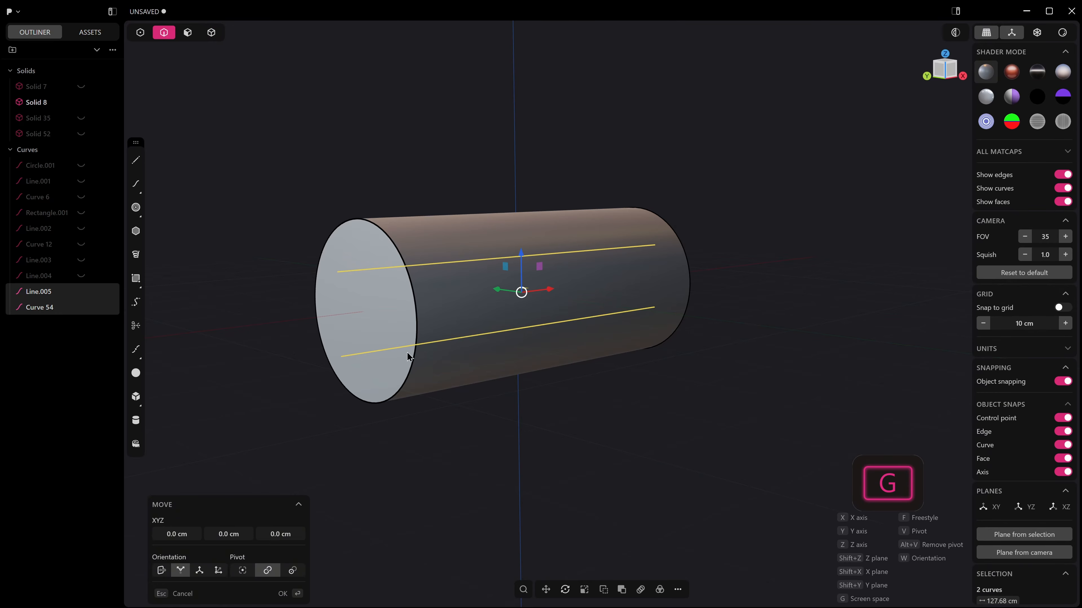
{"action": "left_click", "coordinate": [579, 357]}
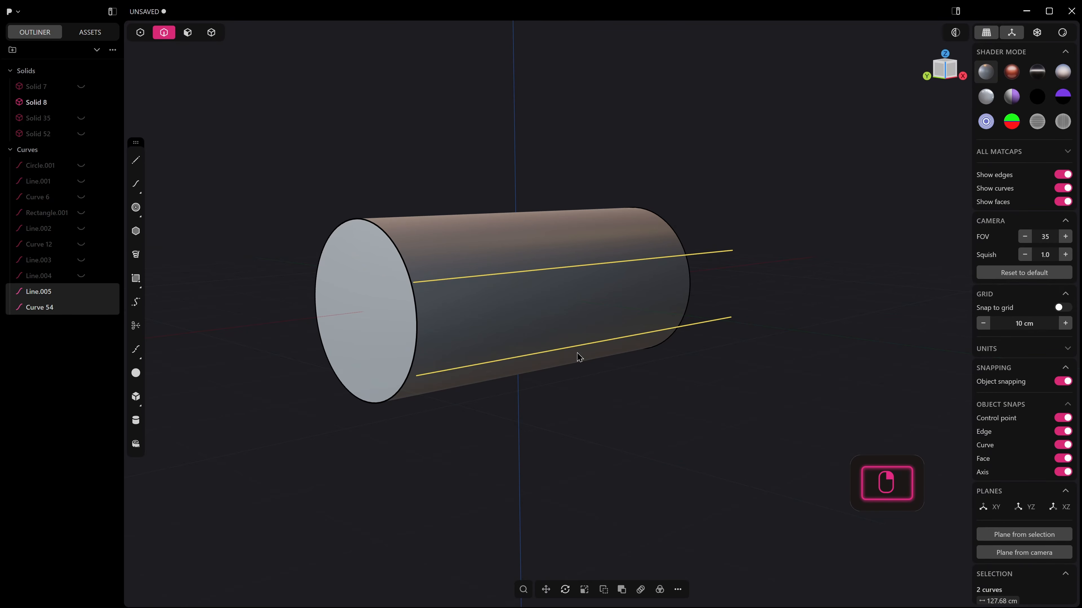
Imprint the two lines onto the cylinder so they split off a lengthwise band on its front surface.
{"action": "key", "text": "shift+i"}
{"action": "left_click", "coordinate": [539, 315]}
{"action": "middle_click_drag", "start_coordinate": [539, 316], "coordinate": [512, 336]}
{"action": "key", "text": "Return"}
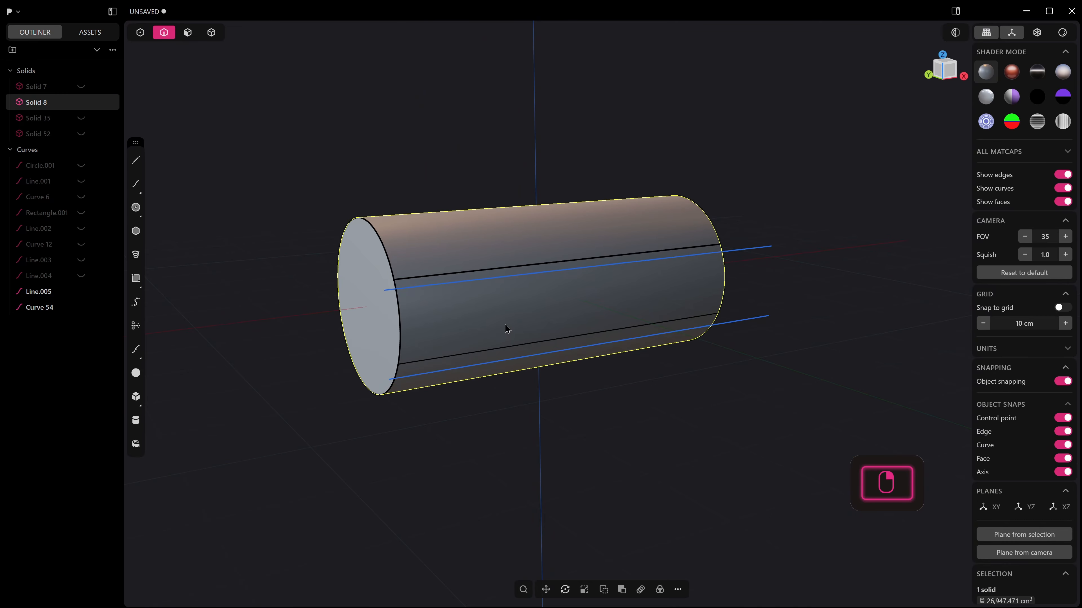
{"action": "scroll", "coordinate": [498, 303], "scroll_direction": "up", "scroll_amount": 1}
{"action": "middle_click_drag", "start_coordinate": [495, 294], "coordinate": [488, 301]}
{"action": "key", "text": "2"}
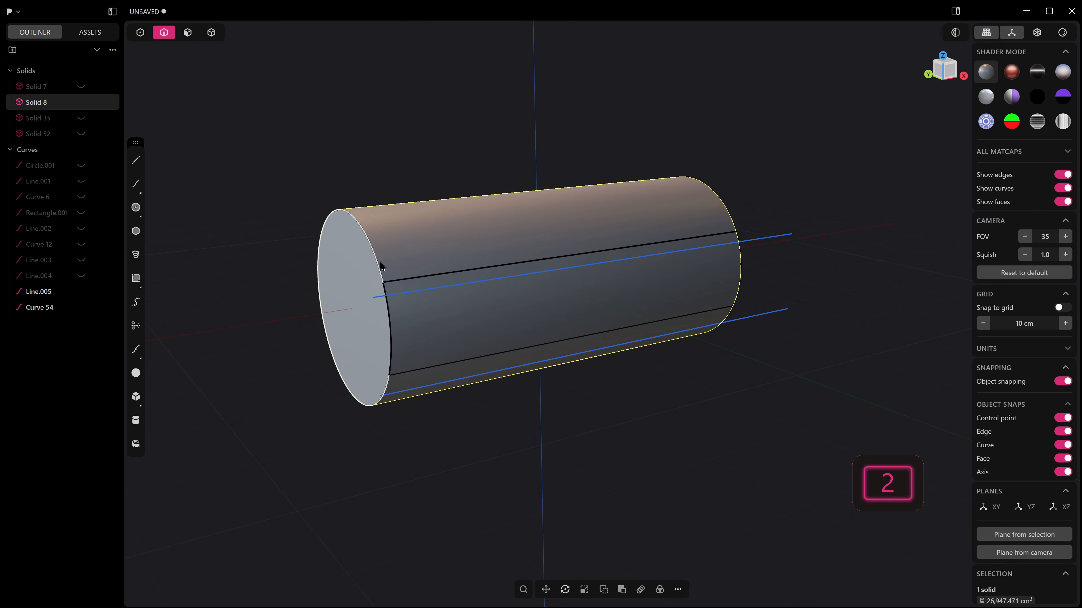
{"action": "left_click", "coordinate": [377, 259]}
{"action": "key", "text": "b"}
{"action": "left_click", "coordinate": [715, 197], "text": "shift"}
{"action": "mouse_move", "coordinate": [717, 197]}
{"action": "left_mouse_down"}
{"action": "mouse_move", "coordinate": [708, 198]}
{"action": "mouse_move", "coordinate": [720, 191]}
{"action": "left_mouse_up"}
{"action": "key", "text": "Escape"}
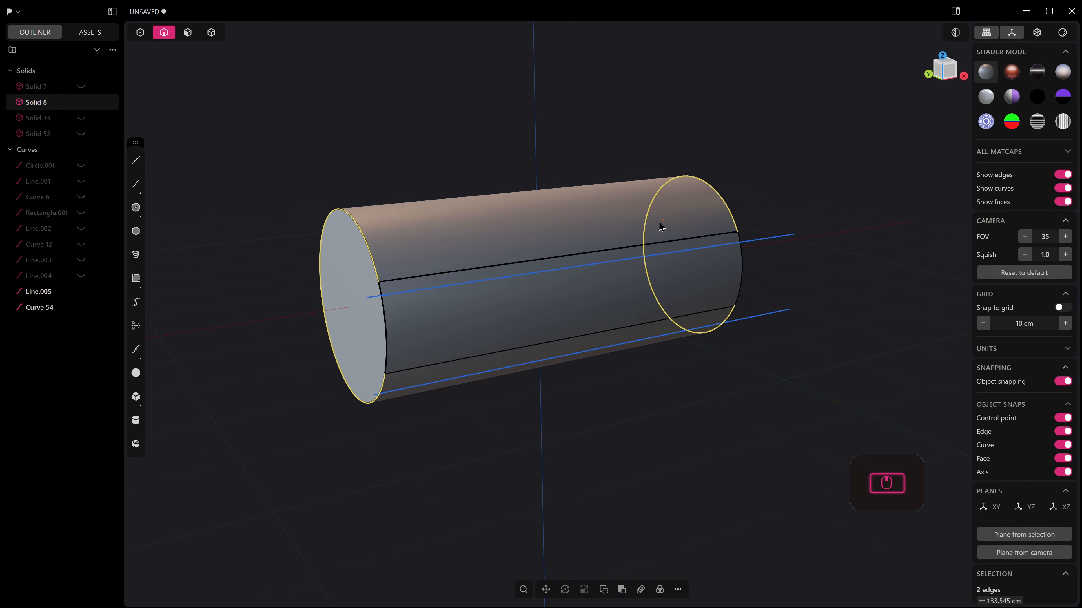
{"action": "key", "text": "3"}
{"action": "left_click", "coordinate": [621, 261]}
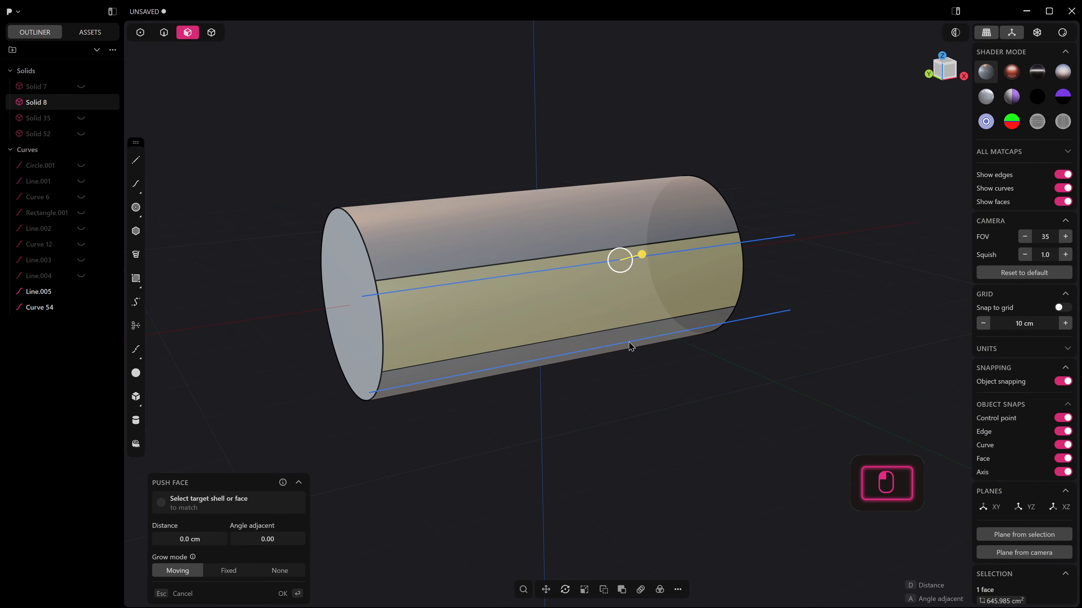
{"action": "key", "text": "Escape"}
Delete the two guide lines in front of the cylinder.
{"action": "key", "text": "2"}
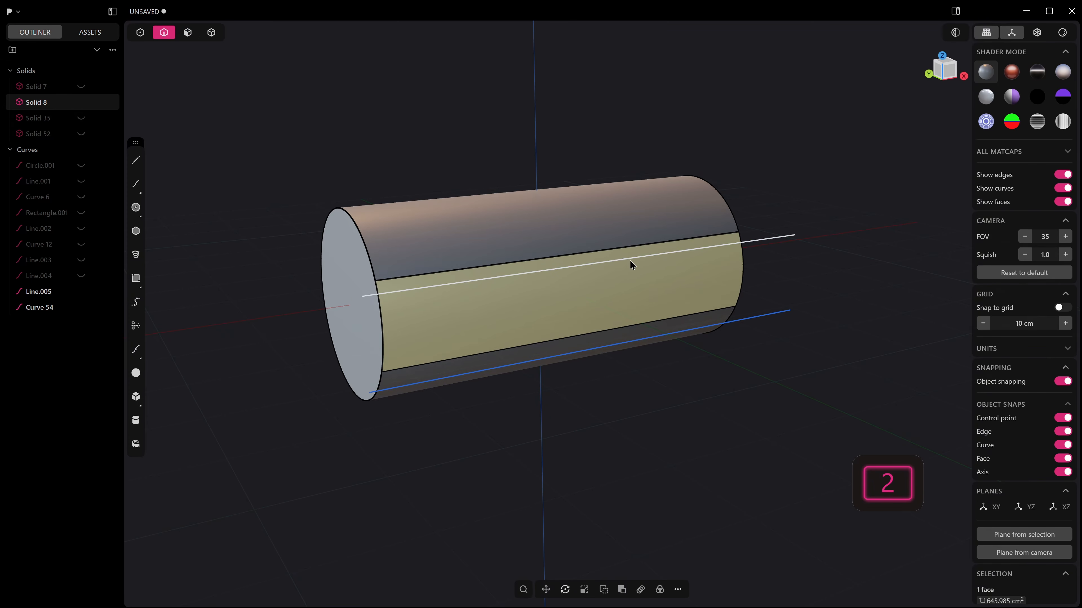
{"action": "left_click", "coordinate": [629, 261]}
{"action": "left_click", "coordinate": [625, 342], "text": "shift"}
{"action": "key", "text": "Delete"}
Offset the cylinder's front band face inward by about 0.3 cm and push the inset face into the cylinder as a shallow recess.
{"action": "middle_click_drag", "start_coordinate": [626, 341], "coordinate": [470, 282]}
{"action": "key", "text": "3"}
{"action": "left_click", "coordinate": [480, 349]}
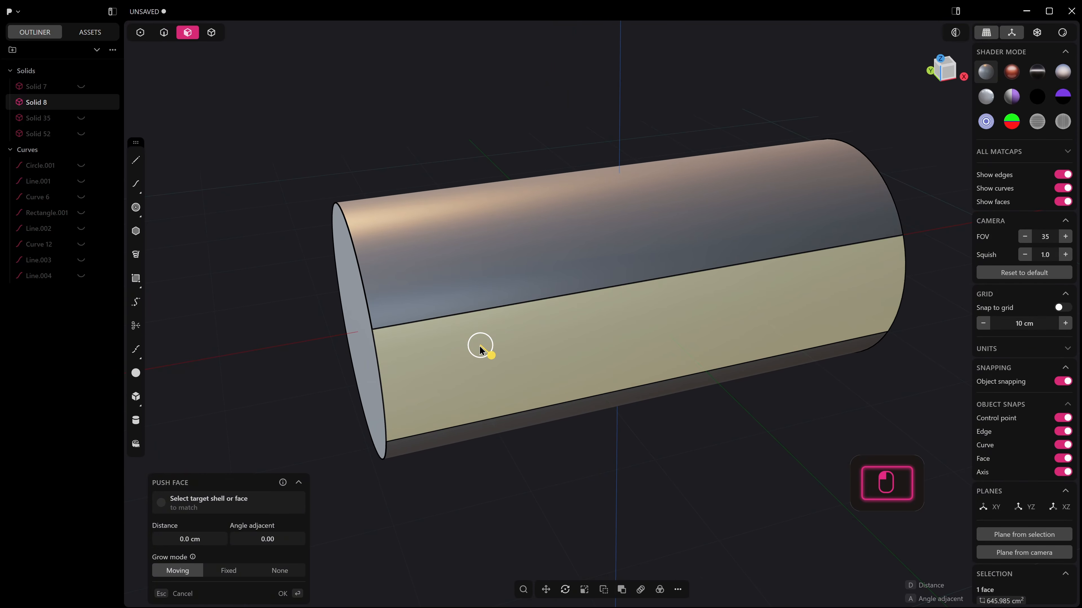
{"action": "middle_click_drag", "start_coordinate": [480, 348], "coordinate": [470, 335]}
{"action": "key", "text": "o"}
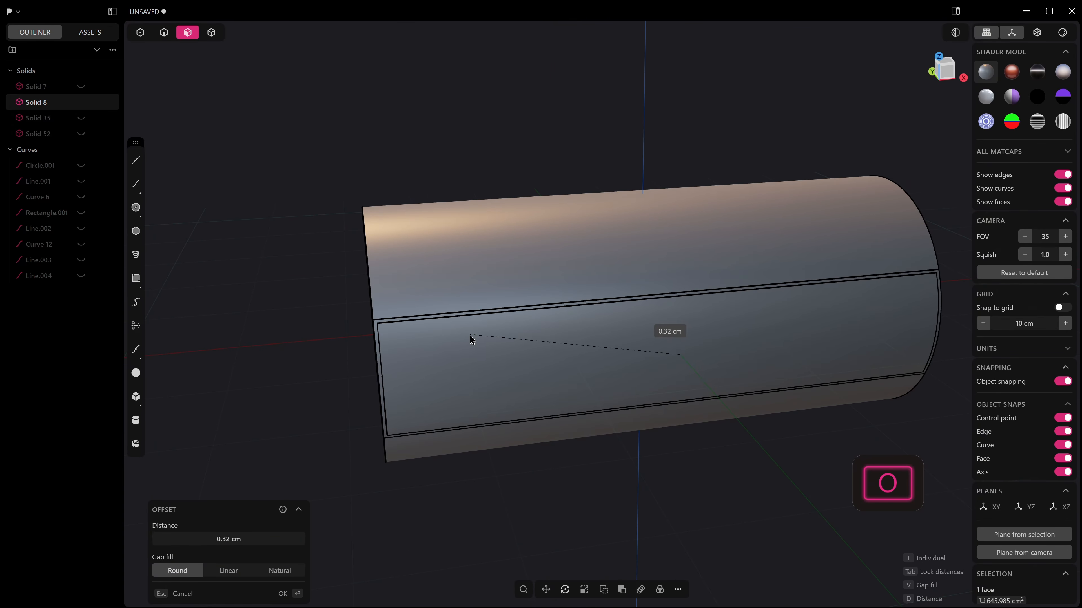
{"action": "left_click", "coordinate": [470, 336]}
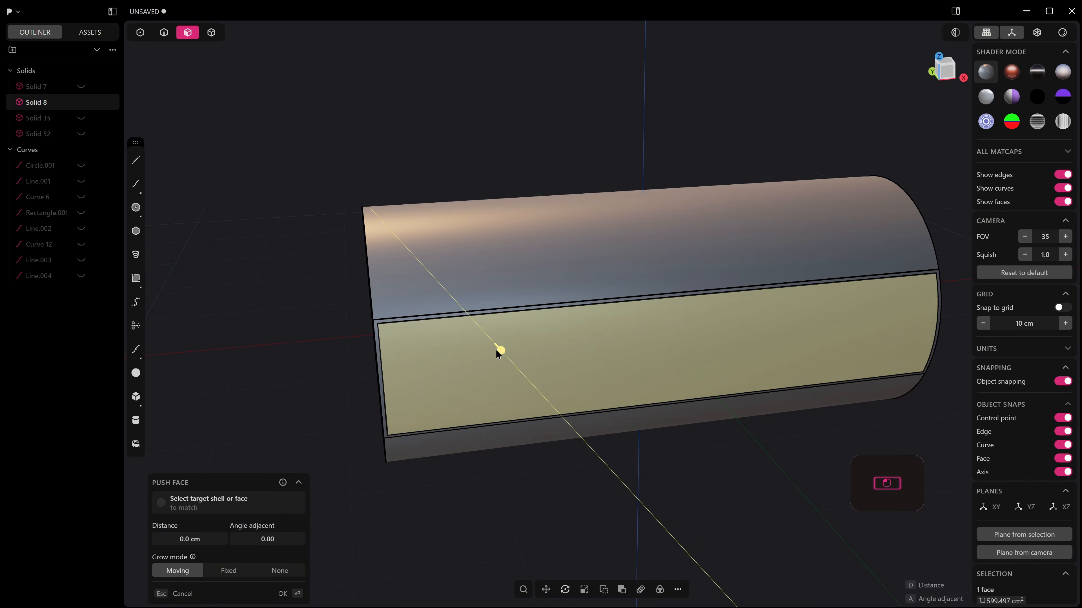
{"action": "middle_click_drag", "start_coordinate": [495, 350], "coordinate": [636, 361]}
Fillet the four corner edges of the front recess by about 2.5 cm with the G2 shape.
{"action": "key", "text": "2"}
{"action": "left_click", "coordinate": [466, 353], "text": "ctrl+alt"}
{"action": "scroll", "coordinate": [475, 353], "scroll_direction": "down", "scroll_amount": 4}
{"action": "scroll", "coordinate": [667, 351], "scroll_direction": "down", "scroll_amount": 2}
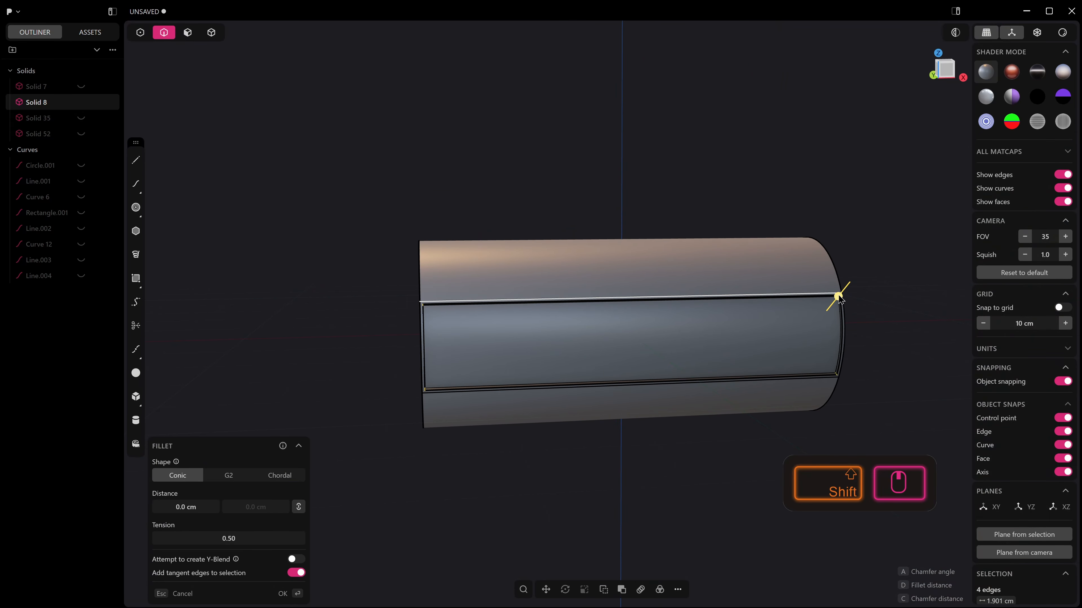
{"action": "left_click_drag", "start_coordinate": [839, 298], "coordinate": [837, 302]}
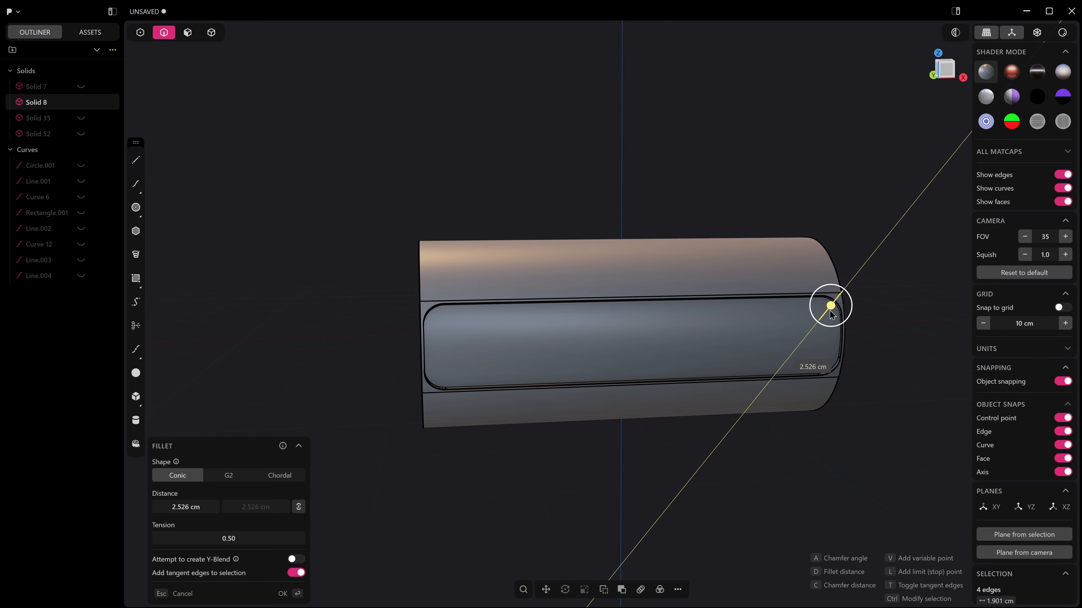
{"action": "left_click", "coordinate": [220, 481]}
{"action": "middle_click_drag", "start_coordinate": [454, 426], "coordinate": [718, 379]}
{"action": "scroll", "coordinate": [443, 392], "scroll_direction": "down", "scroll_amount": 4}
{"action": "key", "text": "Return"}
In top view, draw a centre rectangle about 52 by 2 cm at the origin, lengthwise along the cylinder.
{"action": "key", "text": "KP_7"}
{"action": "left_click", "coordinate": [135, 278]}
{"action": "key", "text": "alt+z"}
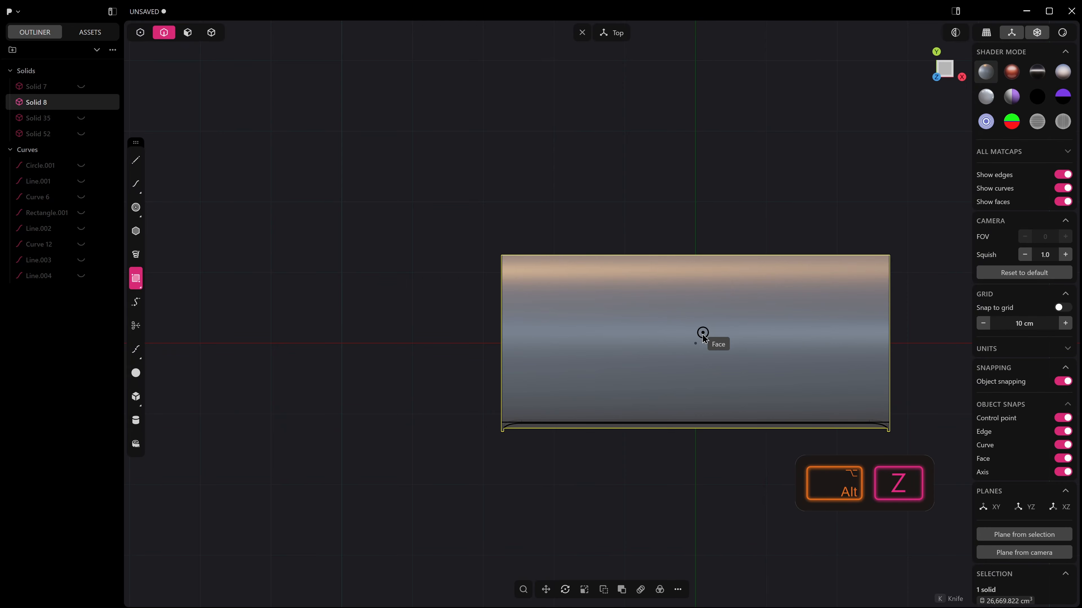
{"action": "left_click", "coordinate": [696, 344]}
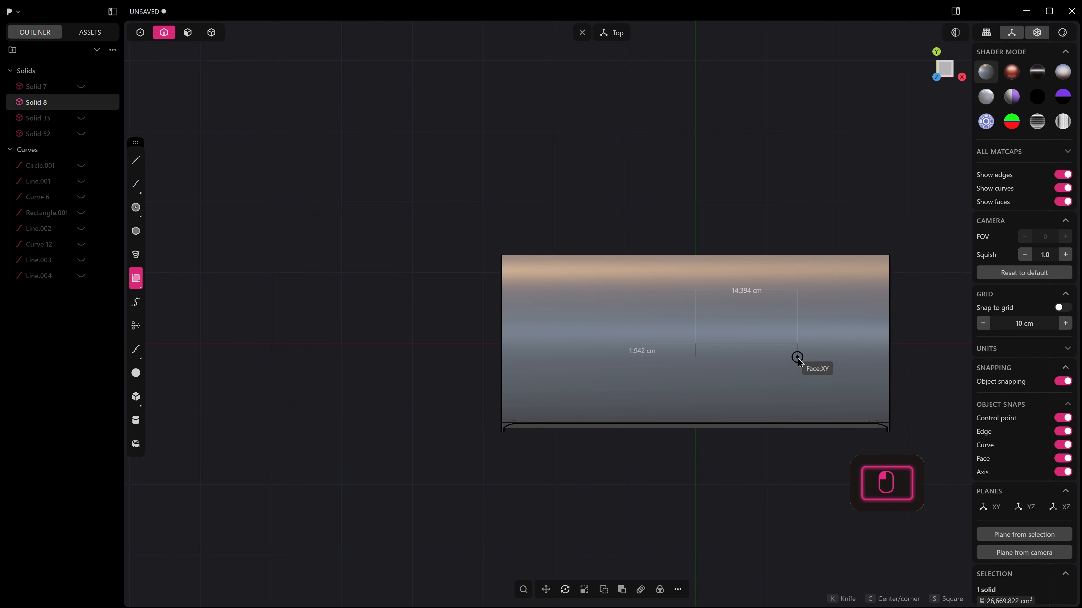
{"action": "key", "text": "c"}
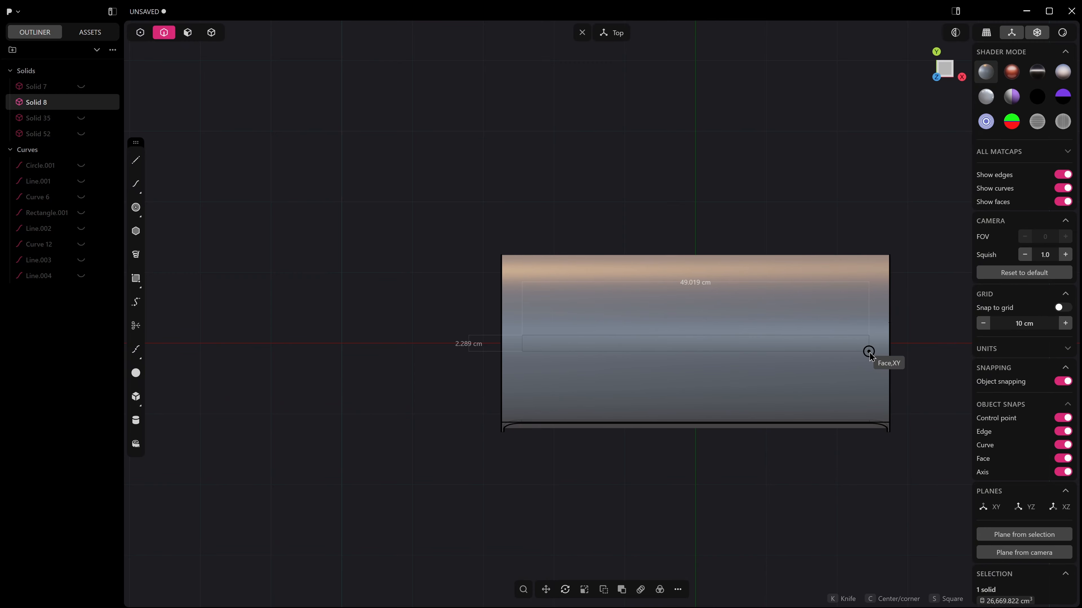
{"action": "key", "text": "Tab"}
{"action": "key", "text": "Tab"}
{"action": "key", "text": "Tab"}
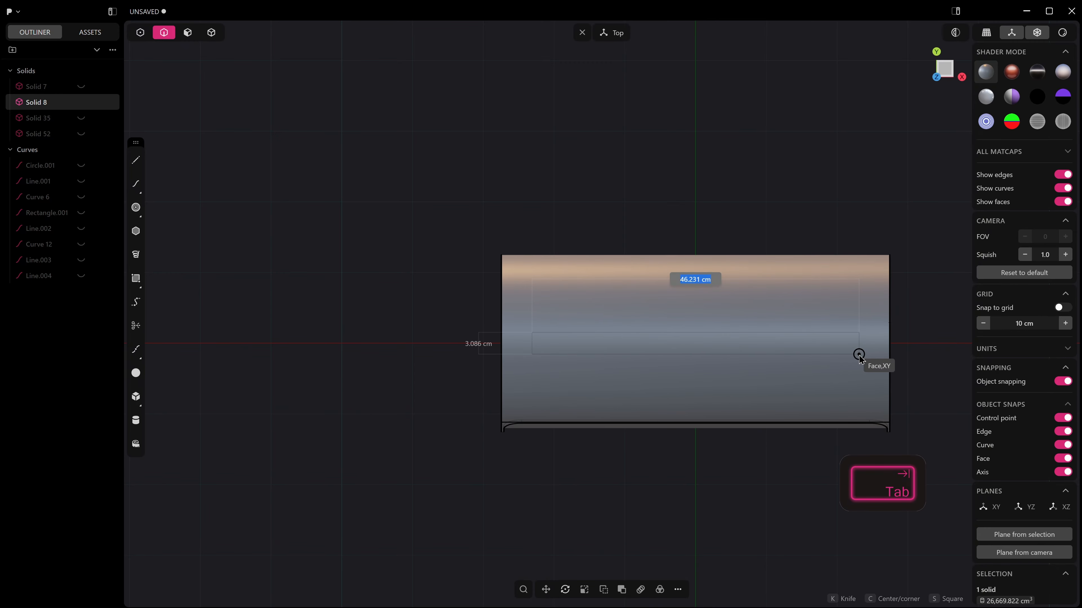
{"action": "key", "text": "c"}
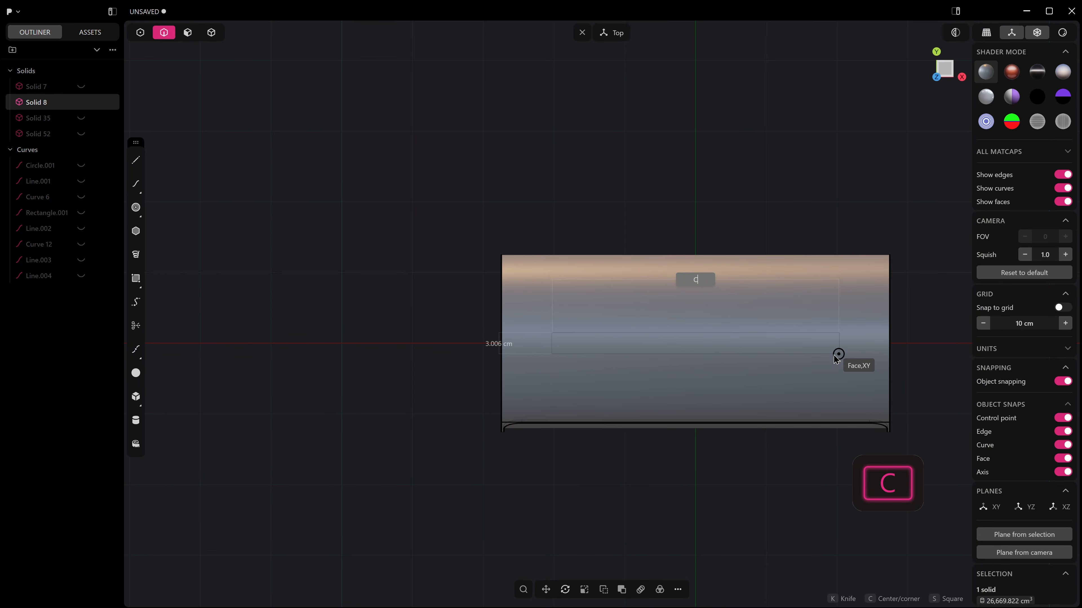
{"action": "key", "text": "Escape"}
{"action": "key", "text": "c"}
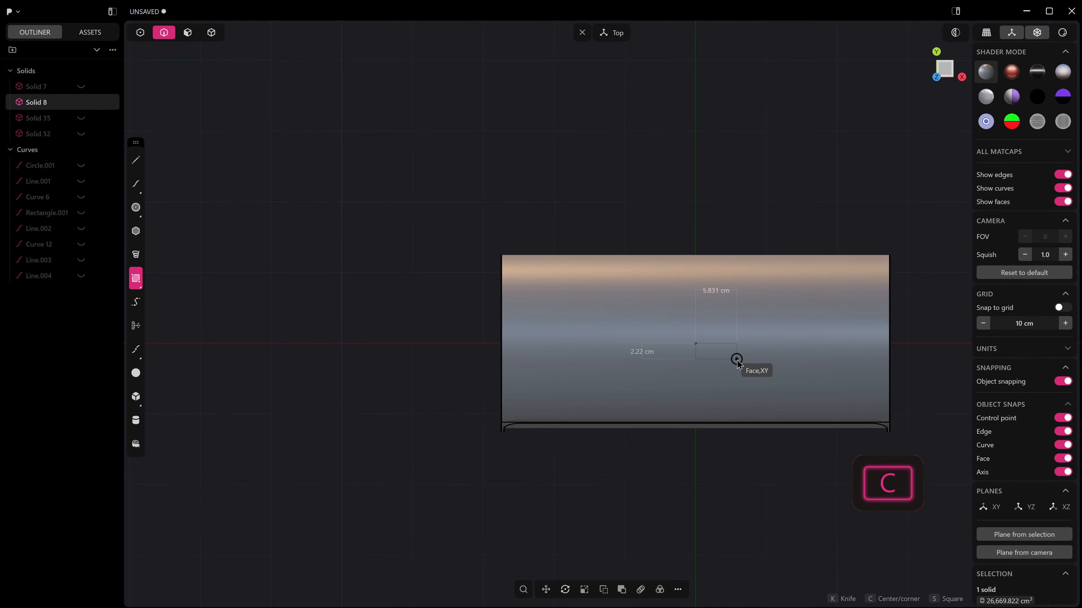
{"action": "left_click", "coordinate": [879, 352]}
Move the narrow rectangle straight up along Z until it sits above the cylinder.
{"action": "middle_click_drag", "start_coordinate": [775, 375], "coordinate": [717, 300]}
{"action": "key", "text": "g"}
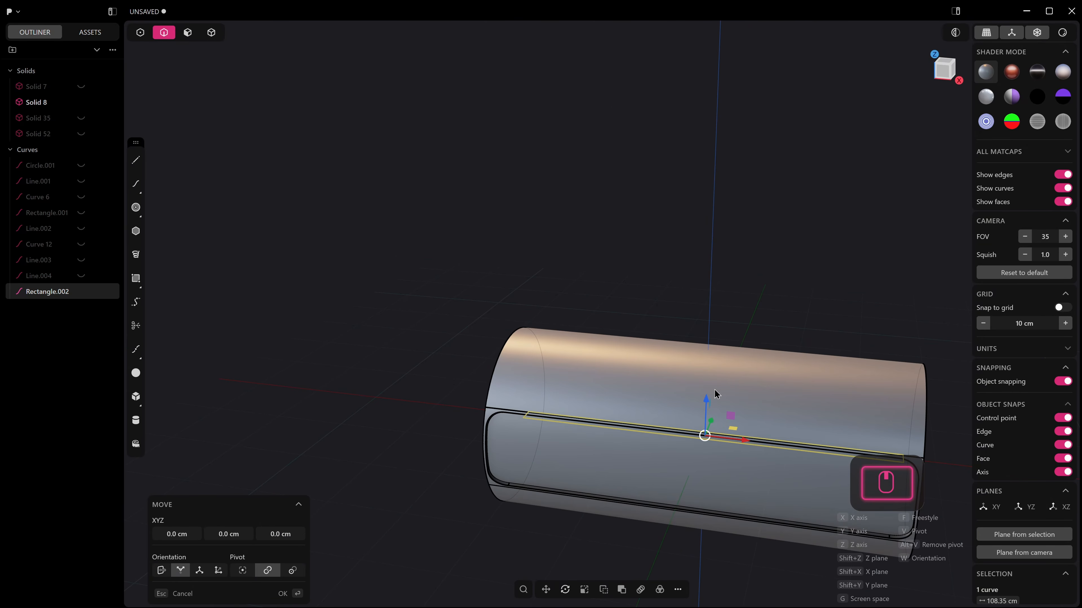
{"action": "left_click_drag", "start_coordinate": [706, 395], "coordinate": [707, 270]}
{"action": "left_click", "coordinate": [709, 275]}
{"action": "middle_click_drag", "start_coordinate": [709, 275], "coordinate": [708, 332]}
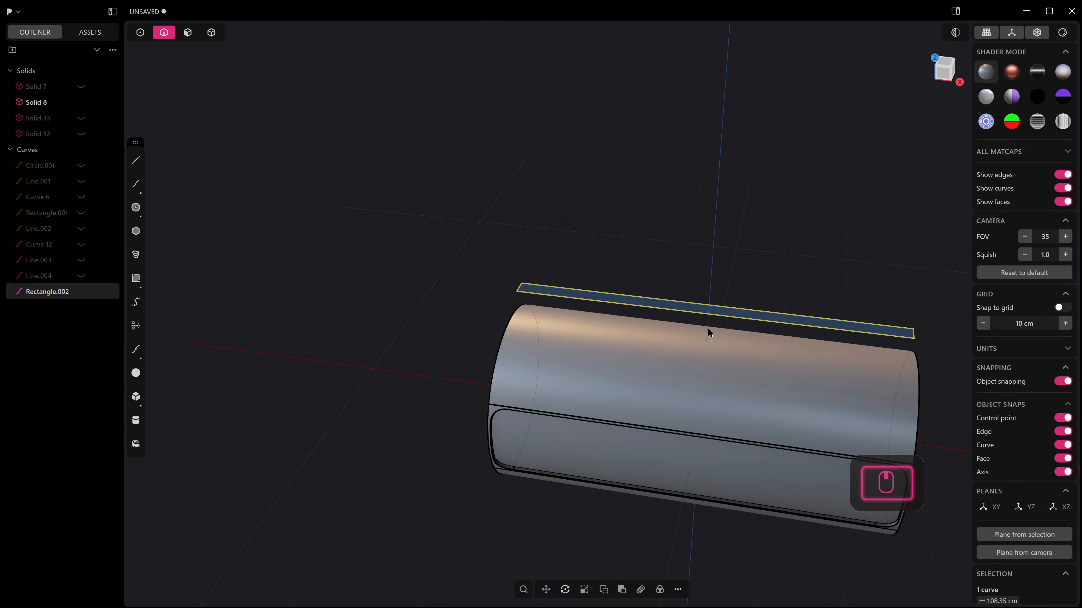
{"action": "key", "text": "Escape"}
Extrude the narrow rectangle symmetrically up and down into a thin upright block above the cylinder.
{"action": "key", "text": "3"}
{"action": "left_click", "coordinate": [695, 310]}
{"action": "key", "text": "e"}
{"action": "right_click", "coordinate": [595, 373]}
{"action": "middle_click_drag", "start_coordinate": [594, 374], "coordinate": [644, 371]}
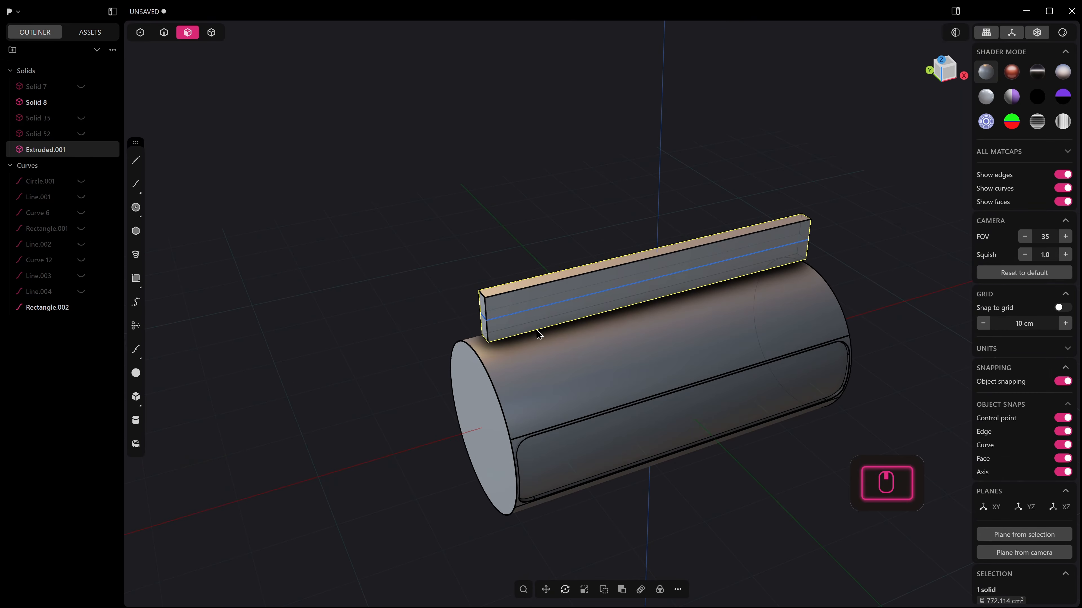
Push both end faces of the thin block inward together to shorten it evenly.
{"action": "key", "text": "4"}
{"action": "middle_click_drag", "start_coordinate": [602, 325], "coordinate": [652, 311]}
{"action": "key", "text": "3"}
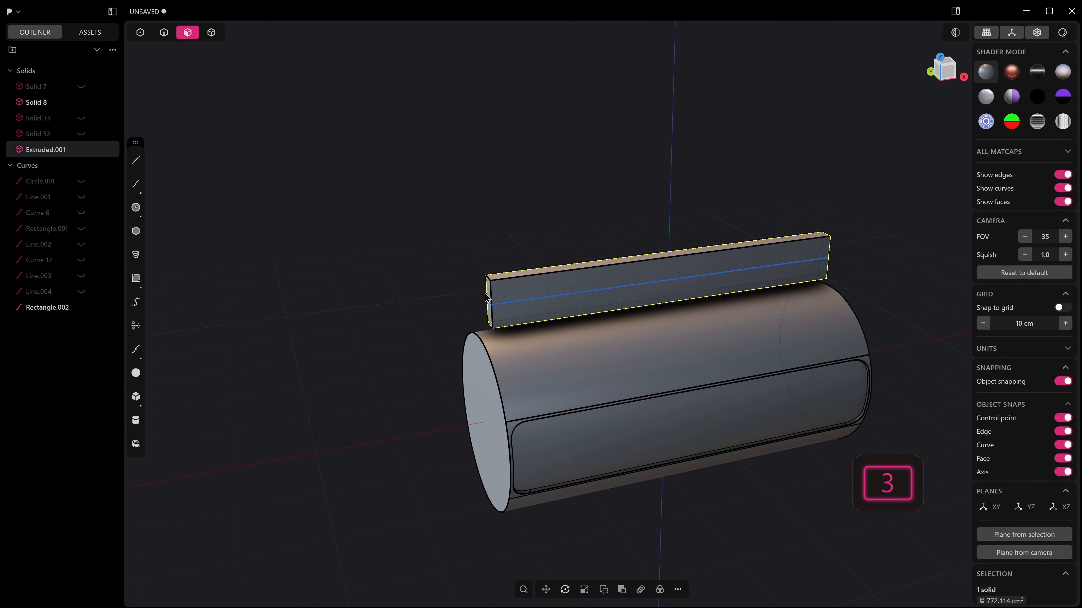
{"action": "left_click", "coordinate": [485, 298]}
{"action": "middle_click_drag", "start_coordinate": [485, 298], "coordinate": [655, 292]}
{"action": "key", "text": "3"}
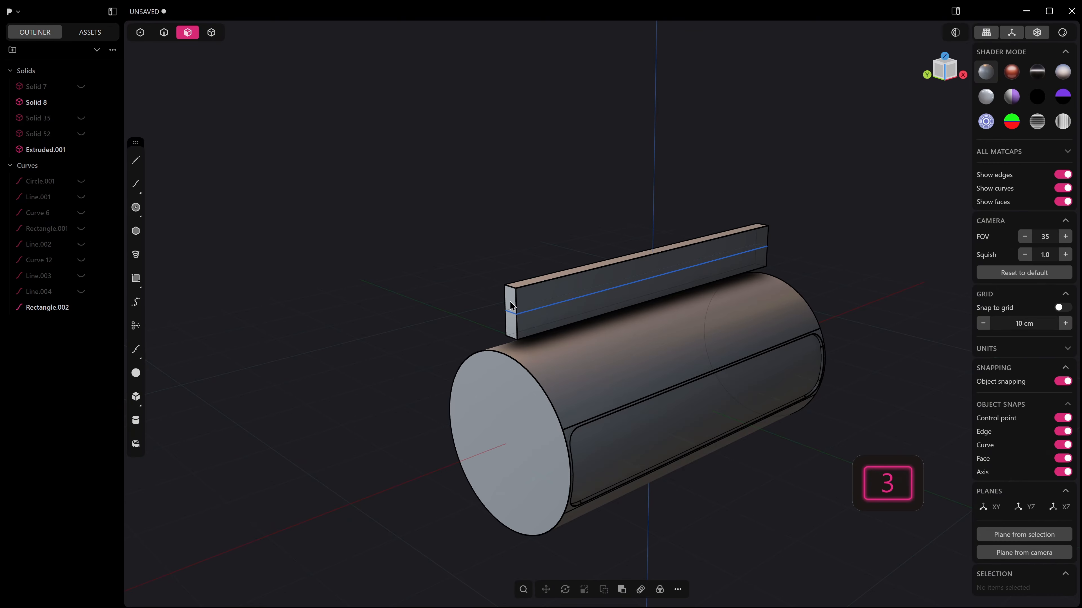
{"action": "left_click", "coordinate": [511, 301]}
{"action": "middle_click_drag", "start_coordinate": [549, 301], "coordinate": [395, 310]}
{"action": "left_click", "coordinate": [815, 396], "text": "shift"}
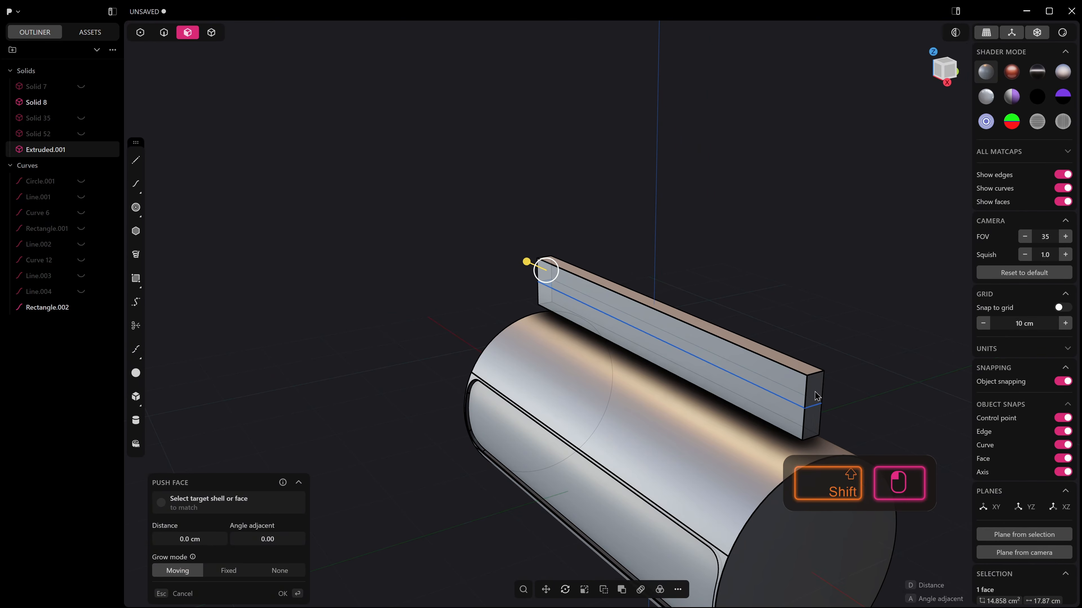
{"action": "left_click_drag", "start_coordinate": [845, 405], "coordinate": [824, 397]}
Delete the leftover rectangle curve running through the thin block.
{"action": "key", "text": "2"}
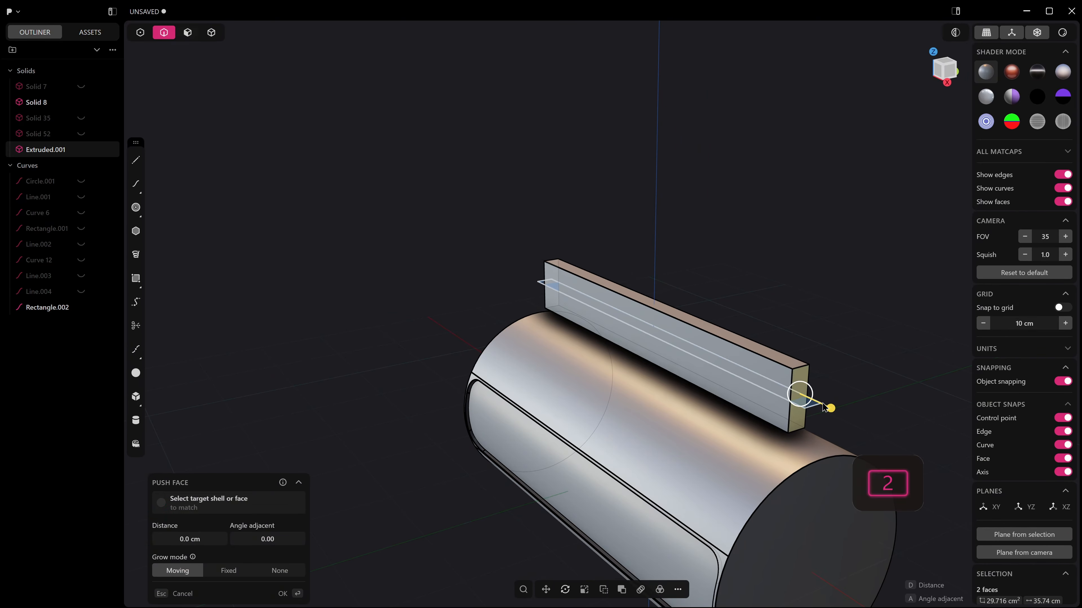
{"action": "left_click", "coordinate": [812, 409]}
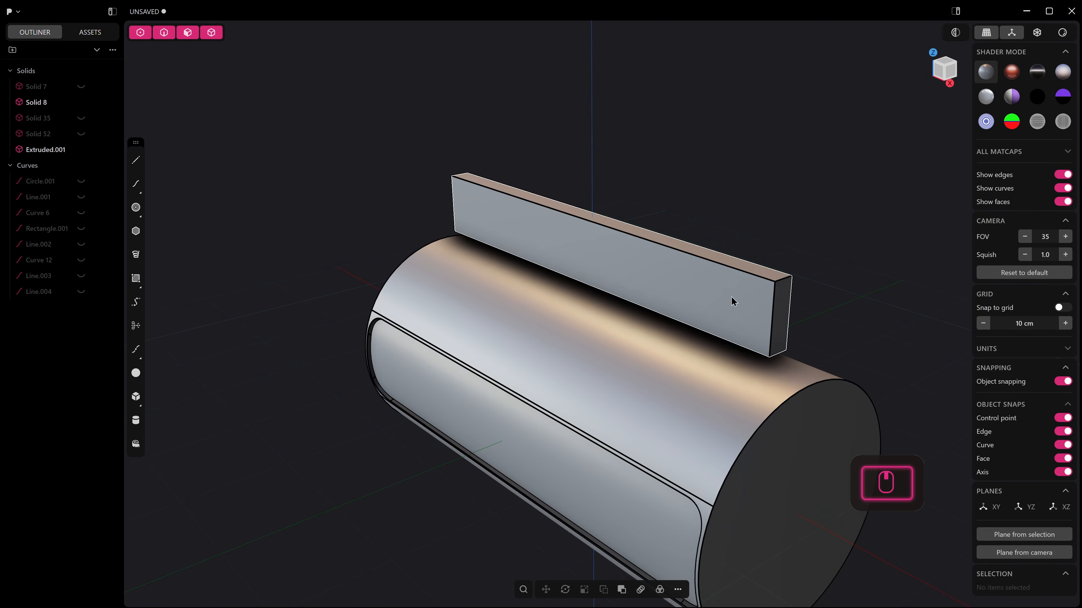
In front view, draw a narrow upright rectangle on the thin block near its left end, running past the block's lower edge.
{"action": "left_click", "coordinate": [731, 297]}
{"action": "key", "text": "KP_1"}
{"action": "left_click", "coordinate": [136, 278]}
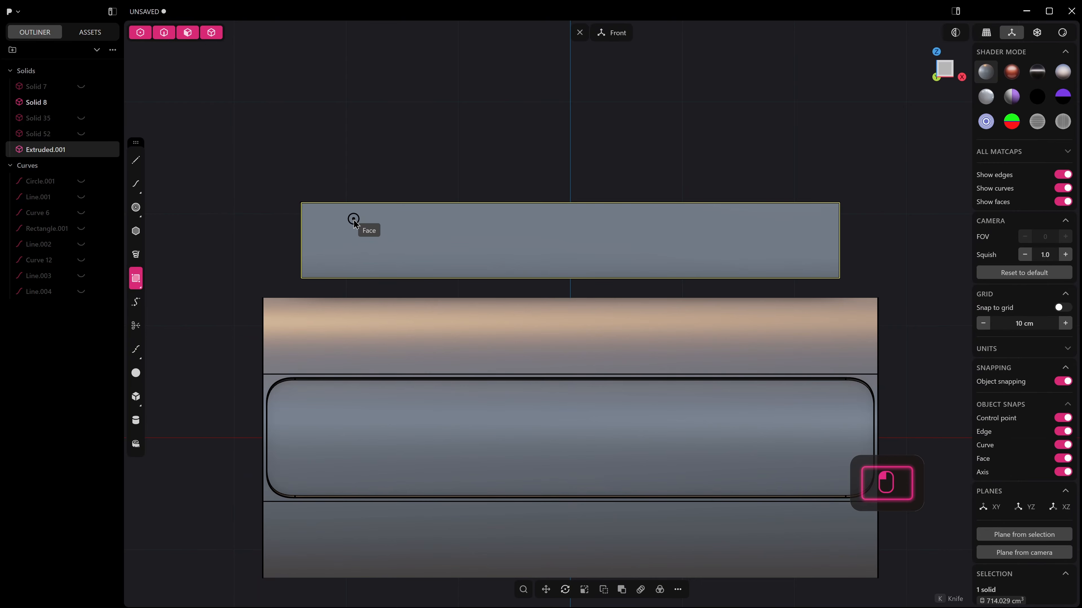
{"action": "left_click", "coordinate": [353, 219]}
{"action": "left_click", "coordinate": [362, 288]}
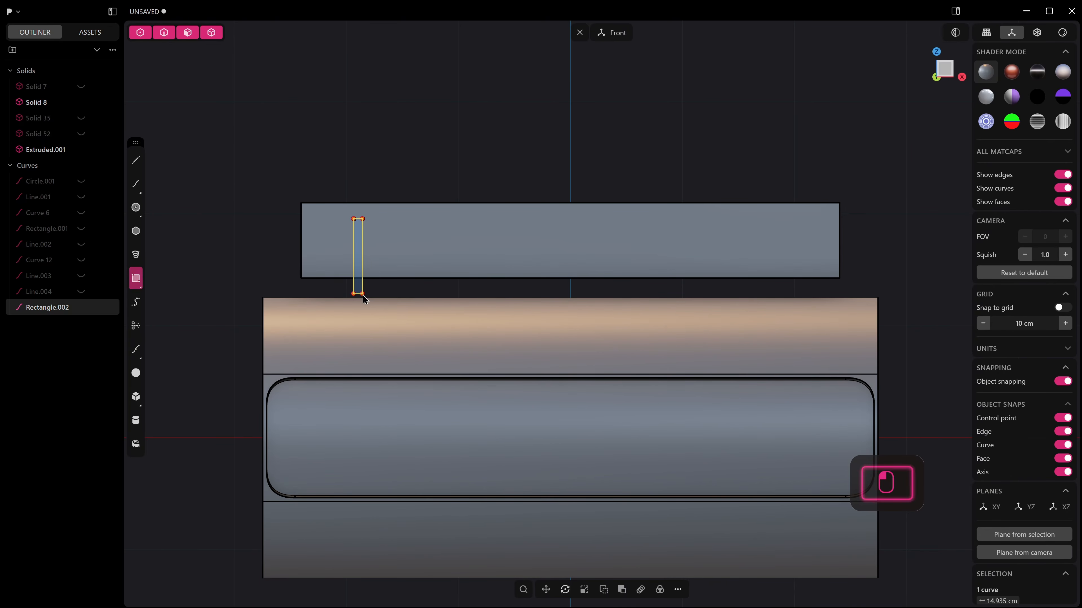
Extrude the narrow upright rectangle about 4.6 cm into a separate slim bar.
{"action": "key", "text": "3"}
{"action": "left_click", "coordinate": [359, 288]}
{"action": "key", "text": "e"}
{"action": "middle_click_drag", "start_coordinate": [359, 289], "coordinate": [330, 308]}
{"action": "left_click_drag", "start_coordinate": [324, 274], "coordinate": [357, 261]}
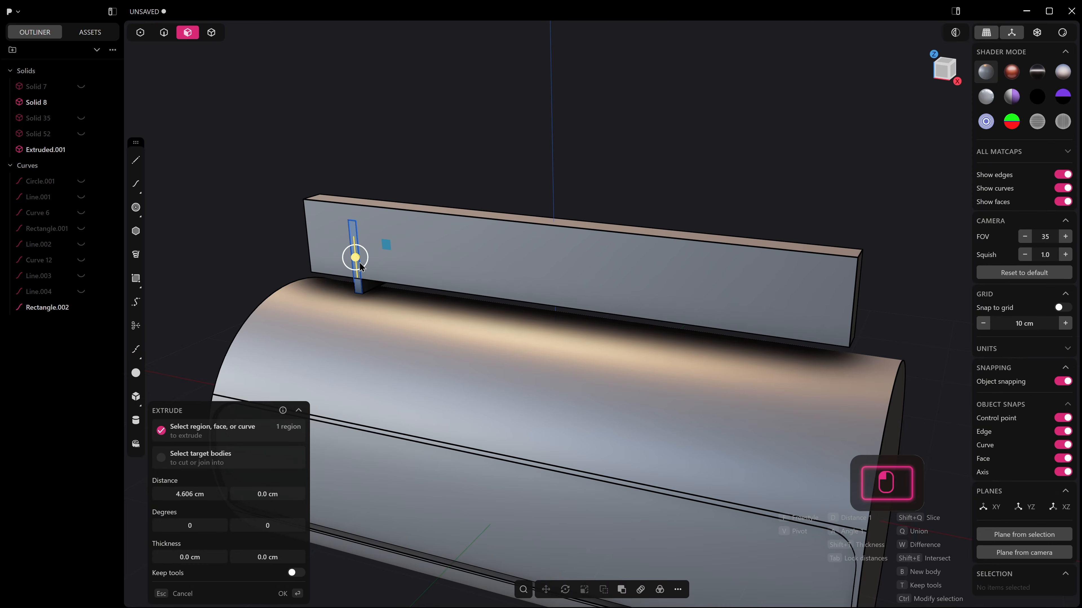
{"action": "right_click", "coordinate": [357, 261]}
{"action": "middle_click_drag", "start_coordinate": [357, 262], "coordinate": [337, 269]}
Move the slim bar along Y so it passes through the full thickness of the thin block.
{"action": "key", "text": "g"}
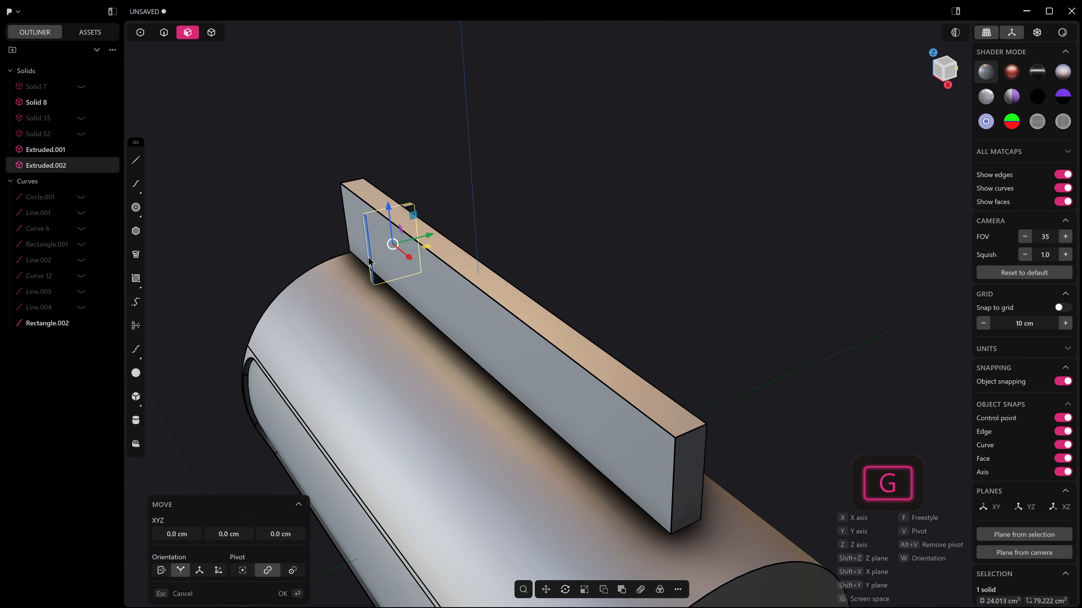
{"action": "left_click_drag", "start_coordinate": [429, 237], "coordinate": [425, 236]}
{"action": "right_click", "coordinate": [423, 239]}
{"action": "middle_click_drag", "start_coordinate": [423, 241], "coordinate": [504, 243]}
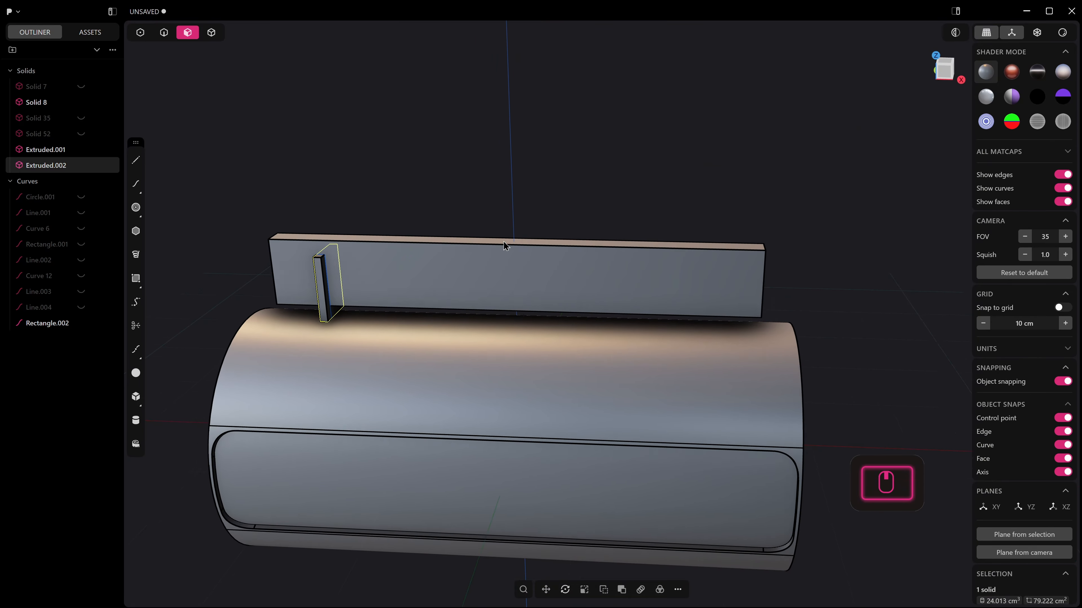
Create a rectangular array of four bars along the block's length, spanning about 37.74 cm.
{"action": "scroll", "coordinate": [507, 244], "scroll_direction": "down", "scroll_amount": 2}
{"action": "left_click", "coordinate": [641, 589]}
{"action": "key", "text": "KP_1"}
{"action": "left_click", "coordinate": [676, 288]}
{"action": "scroll", "coordinate": [676, 287], "scroll_direction": "up", "scroll_amount": 2, "text": "shift"}
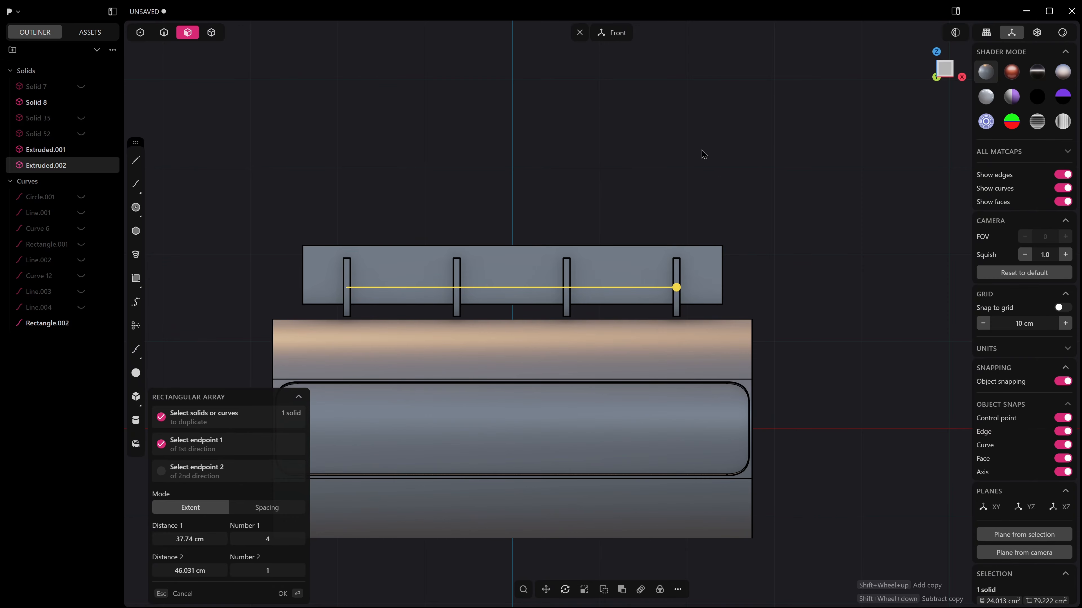
{"action": "middle_click_drag", "start_coordinate": [649, 177], "coordinate": [642, 217]}
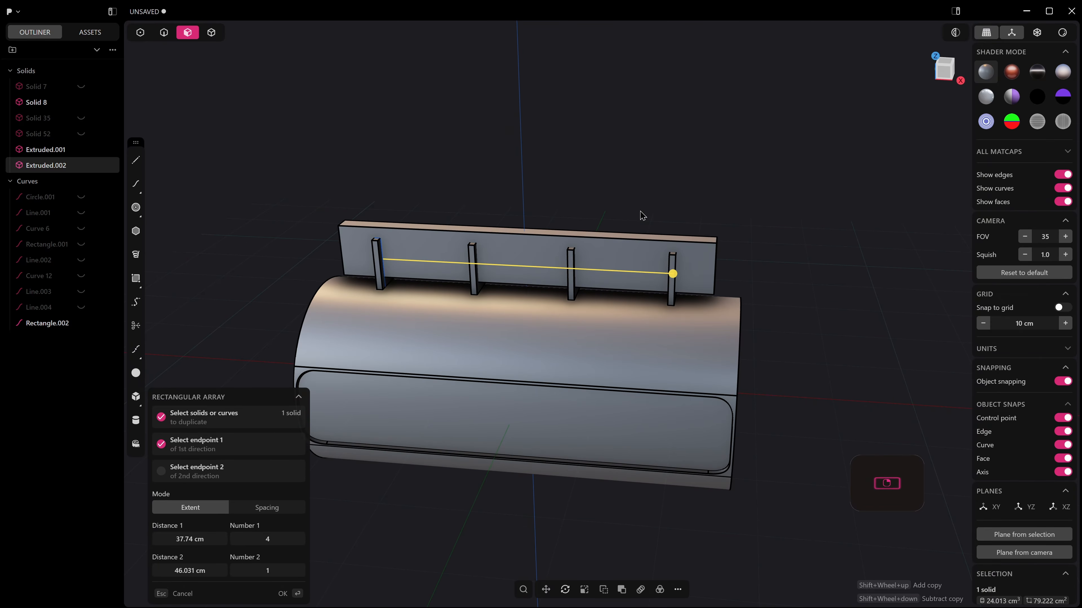
{"action": "key", "text": "Return"}
Subtract the four bars from the thin block to leave open notches along its lower edge.
{"action": "key", "text": "4"}
{"action": "left_click", "coordinate": [643, 261]}
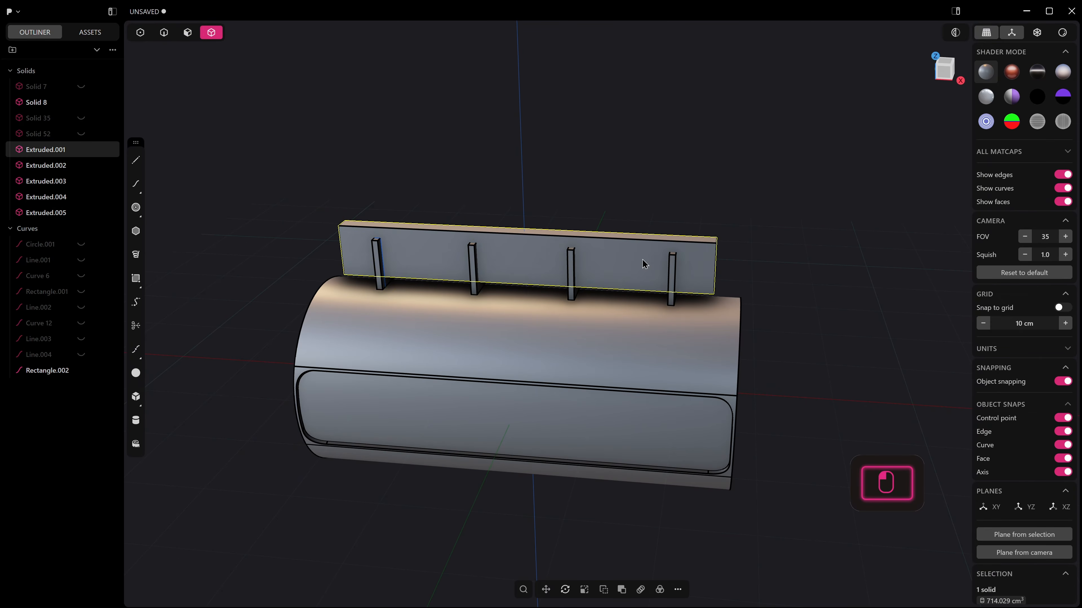
{"action": "key", "text": "q"}
{"action": "left_click", "coordinate": [673, 265], "text": "shift"}
{"action": "left_click", "coordinate": [571, 272], "text": "shift"}
{"action": "left_click", "coordinate": [473, 269], "text": "shift"}
{"action": "left_click", "coordinate": [377, 264], "text": "shift"}
{"action": "key", "text": "Return"}
Lower the notched block straight down along Z into the top of the cylinder.
{"action": "key", "text": "g"}
{"action": "left_click_drag", "start_coordinate": [526, 225], "coordinate": [527, 282]}
{"action": "middle_click_drag", "start_coordinate": [780, 326], "coordinate": [720, 352]}
{"action": "right_click", "coordinate": [765, 332]}
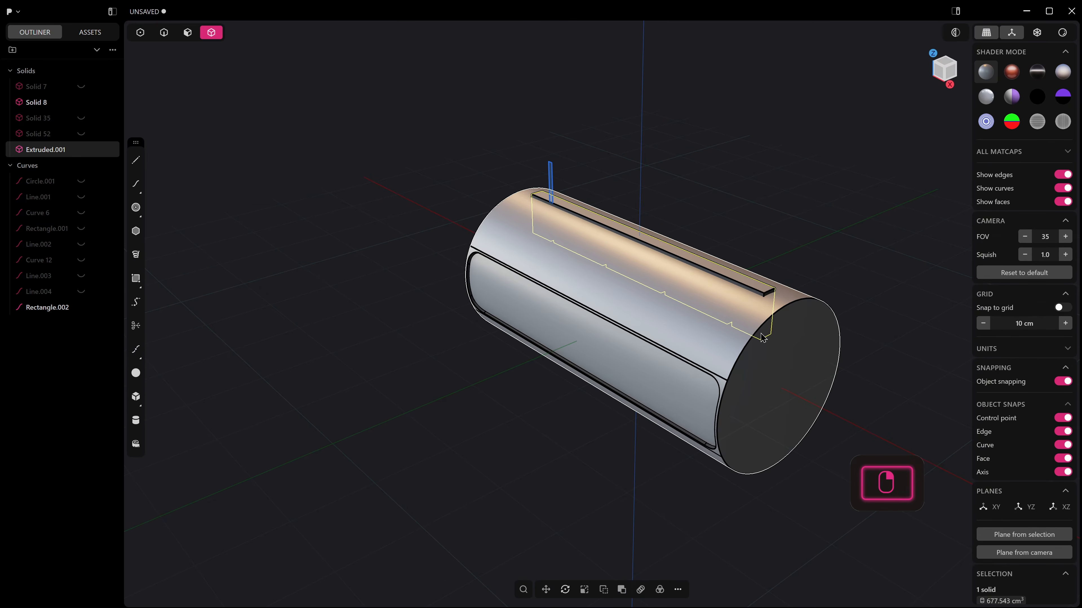
Try a Boolean of the cylinder with the lowered notched block and undo back to the block's raised position.
{"action": "key", "text": "q"}
{"action": "key", "text": "Escape"}
{"action": "left_click", "coordinate": [757, 316]}
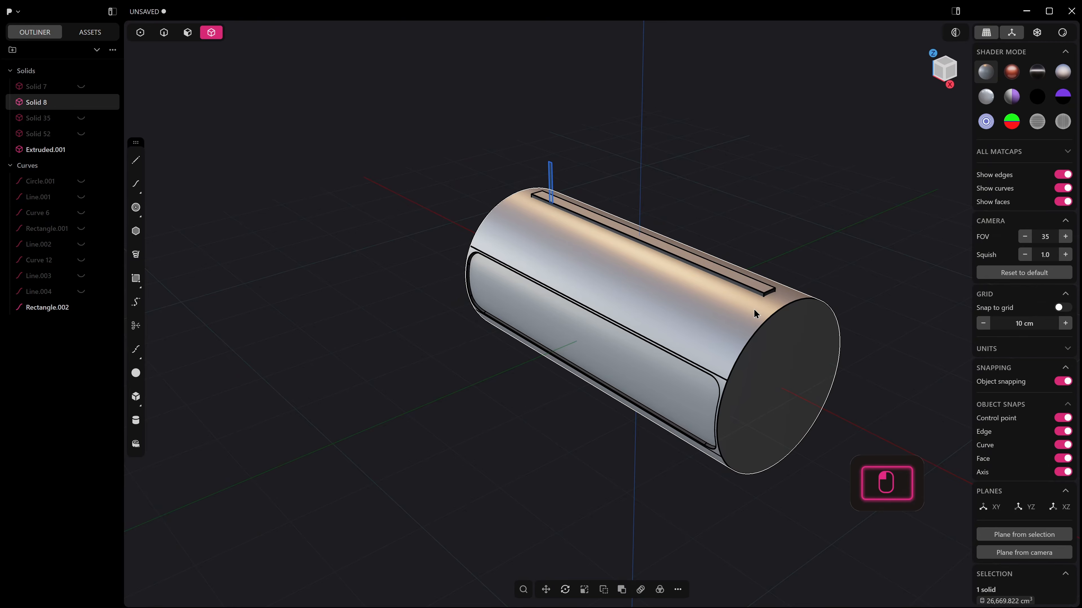
{"action": "key", "text": "q"}
{"action": "middle_click_drag", "start_coordinate": [756, 316], "coordinate": [718, 352]}
{"action": "scroll", "coordinate": [730, 280], "scroll_direction": "up", "scroll_amount": 4}
{"action": "middle_click_drag", "start_coordinate": [681, 279], "coordinate": [507, 334], "text": "shift"}
{"action": "scroll", "coordinate": [604, 345], "scroll_direction": "up", "scroll_amount": 3}
{"action": "middle_click_drag", "start_coordinate": [604, 345], "coordinate": [654, 336]}
{"action": "scroll", "coordinate": [583, 352], "scroll_direction": "down", "scroll_amount": 4}
{"action": "middle_click_drag", "start_coordinate": [583, 352], "coordinate": [662, 341]}
{"action": "key", "text": "Escape"}
{"action": "key", "text": "ctrl+z"}
{"action": "key", "text": "ctrl+z"}
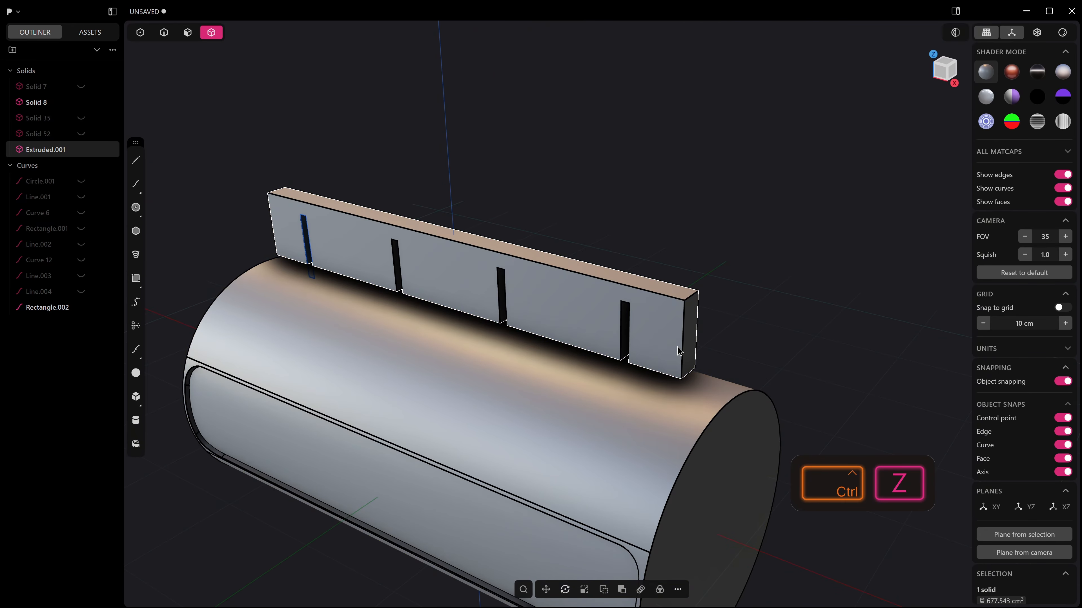
{"action": "key", "text": "2"}
{"action": "left_click", "coordinate": [690, 327], "text": "shift"}
{"action": "left_click", "coordinate": [697, 326], "text": "shift"}
{"action": "middle_click_drag", "start_coordinate": [698, 321], "coordinate": [568, 346]}
{"action": "middle_click_drag", "start_coordinate": [529, 292], "coordinate": [534, 292]}
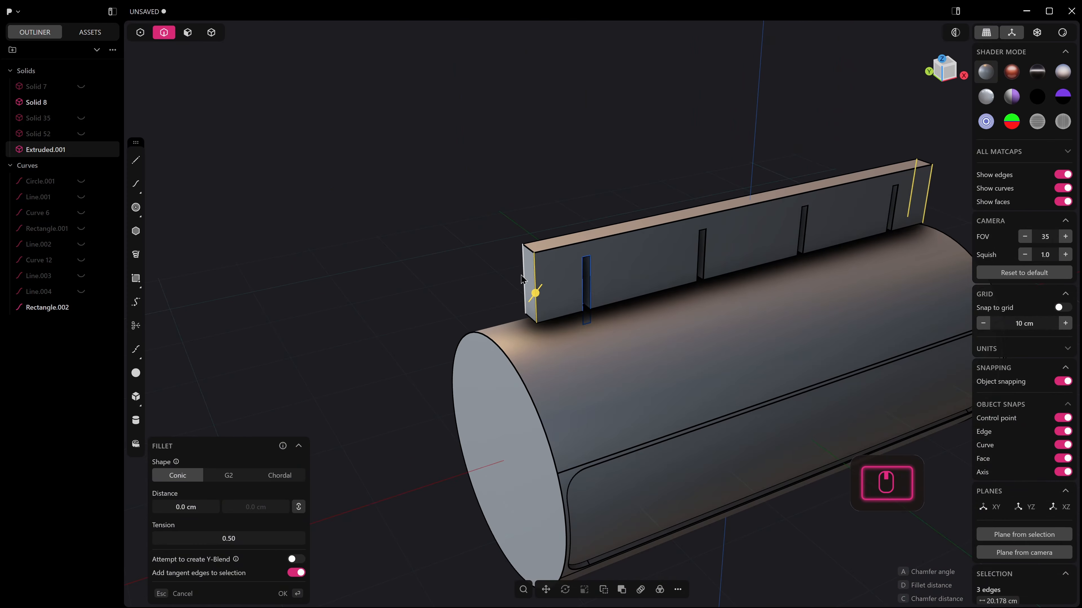
{"action": "left_click", "coordinate": [524, 275], "text": "shift"}
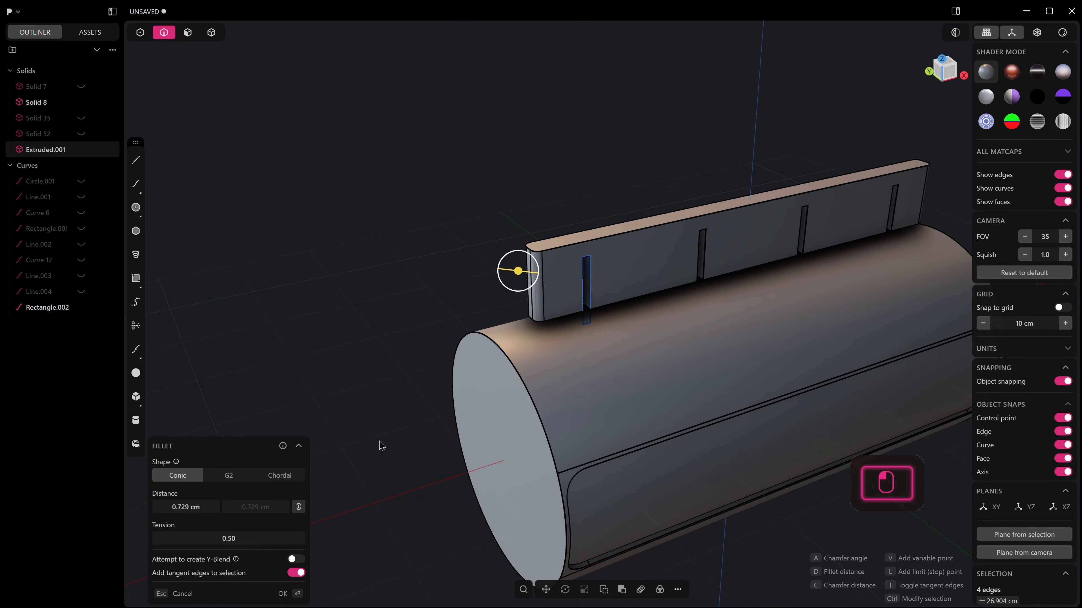
{"action": "key", "text": "Escape"}
Round the left end of the notched block completely by applying a Full fillet to its two vertical edges.
{"action": "left_click", "coordinate": [536, 291]}
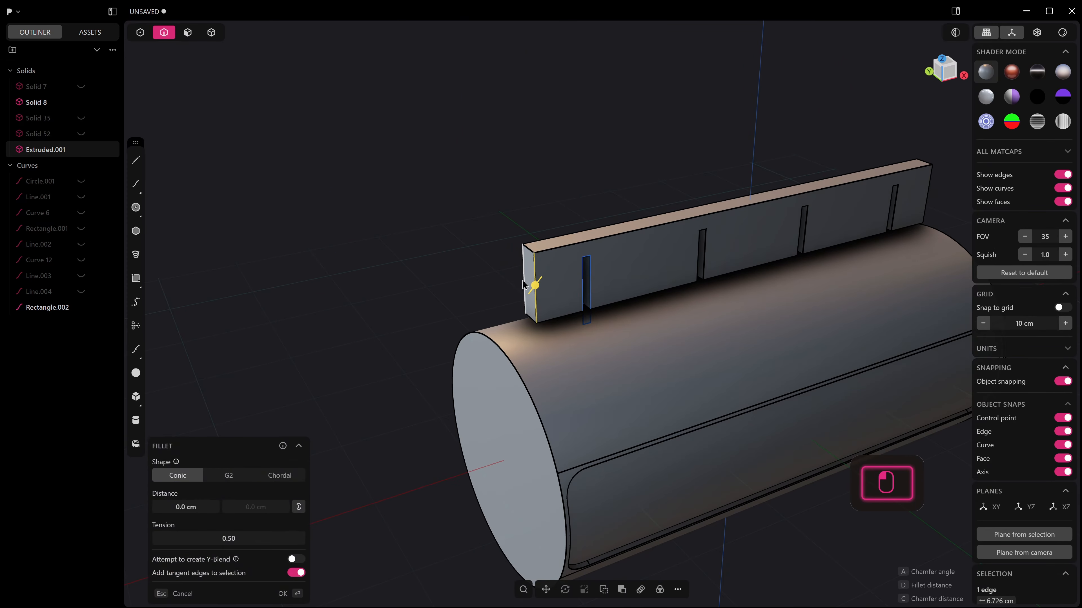
{"action": "left_click", "coordinate": [524, 282], "text": "shift"}
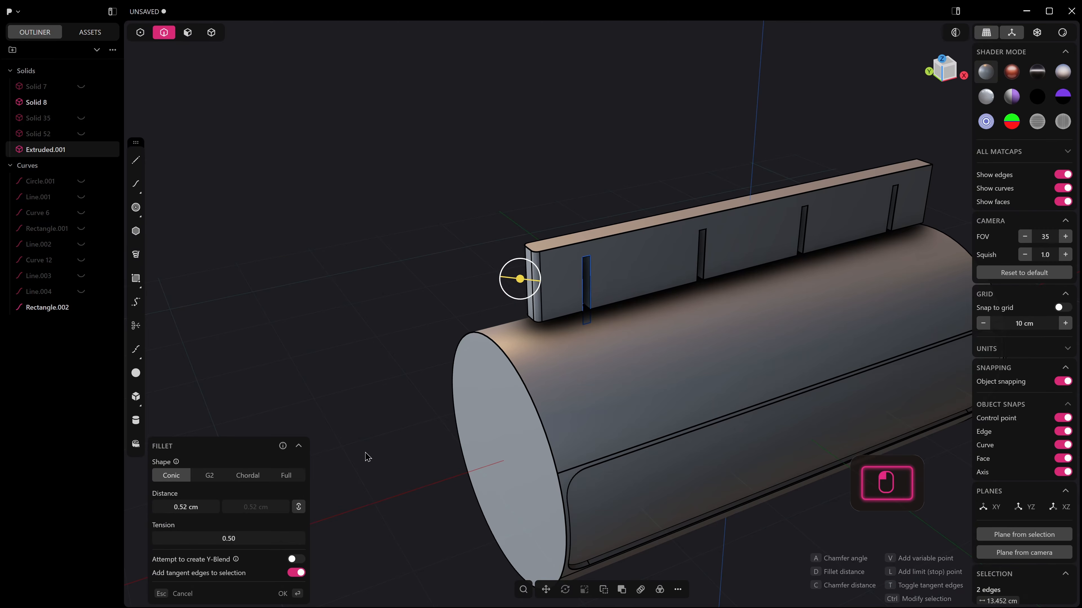
{"action": "left_click", "coordinate": [300, 475]}
{"action": "middle_click_drag", "start_coordinate": [615, 394], "coordinate": [610, 394]}
{"action": "scroll", "coordinate": [610, 393], "scroll_direction": "up", "scroll_amount": 2}
{"action": "right_click", "coordinate": [638, 255]}
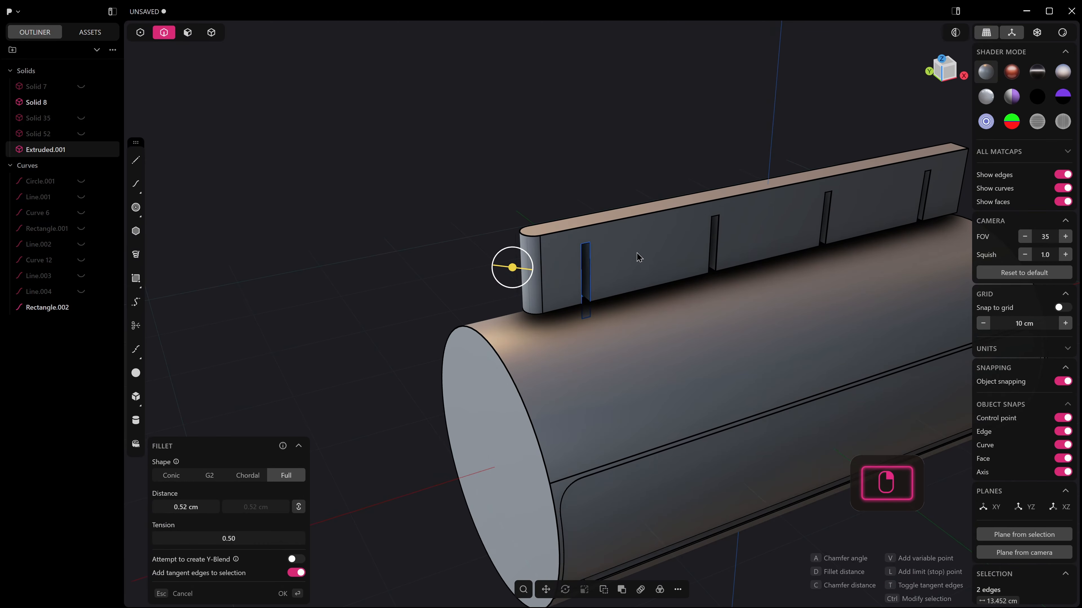
Mirror the notched block along X so that both of its ends are fully rounded.
{"action": "key", "text": "4"}
{"action": "left_click", "coordinate": [651, 239]}
{"action": "middle_click_drag", "start_coordinate": [651, 239], "coordinate": [618, 235]}
{"action": "key", "text": "alt+x"}
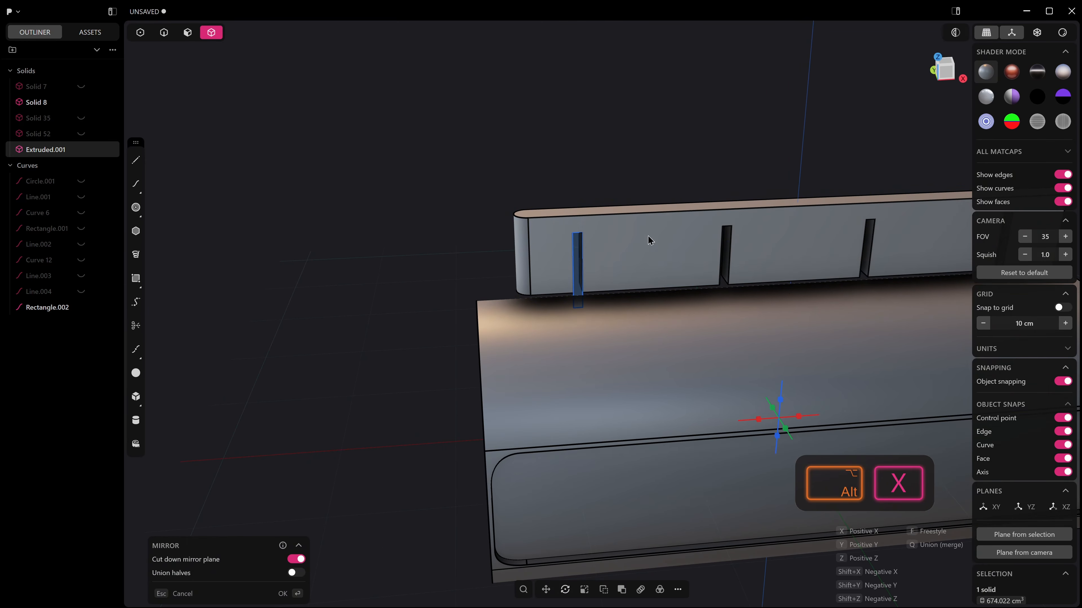
{"action": "scroll", "coordinate": [605, 281], "scroll_direction": "down", "scroll_amount": 3}
{"action": "middle_click_drag", "start_coordinate": [733, 356], "coordinate": [621, 343], "text": "shift"}
{"action": "left_click", "coordinate": [604, 377]}
{"action": "right_click", "coordinate": [605, 375]}
Move the faces of the second notch from the left along X, slightly toward the block's centre.
{"action": "scroll", "coordinate": [622, 272], "scroll_direction": "up", "scroll_amount": 3}
{"action": "middle_click_drag", "start_coordinate": [652, 260], "coordinate": [562, 208]}
{"action": "left_click_drag", "start_coordinate": [543, 210], "coordinate": [580, 291]}
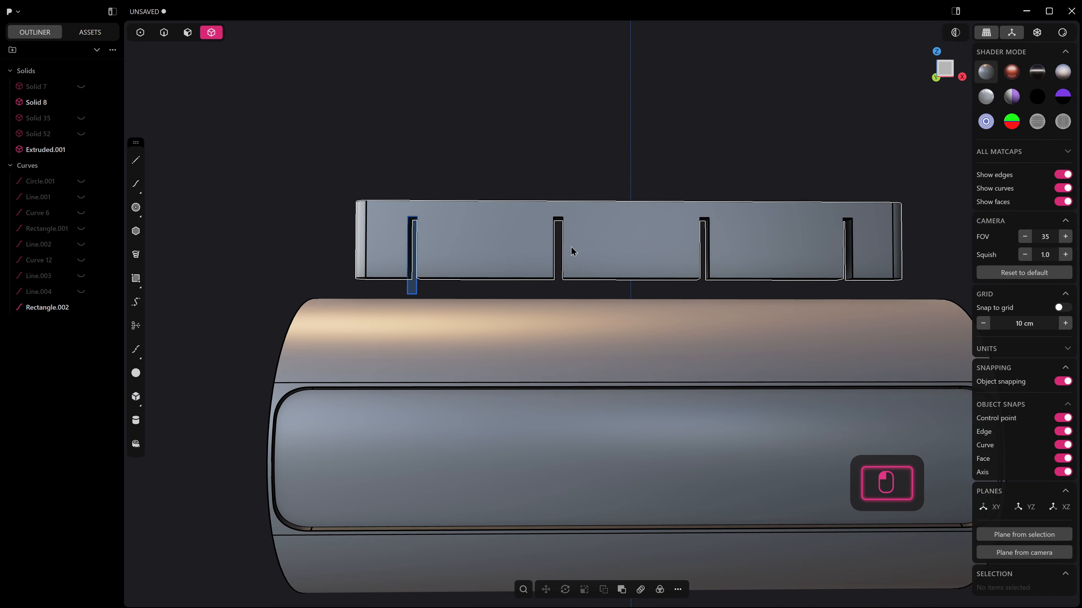
{"action": "key", "text": "3"}
{"action": "left_click_drag", "start_coordinate": [576, 208], "coordinate": [539, 290]}
{"action": "middle_click_drag", "start_coordinate": [559, 245], "coordinate": [587, 254]}
{"action": "key", "text": "g"}
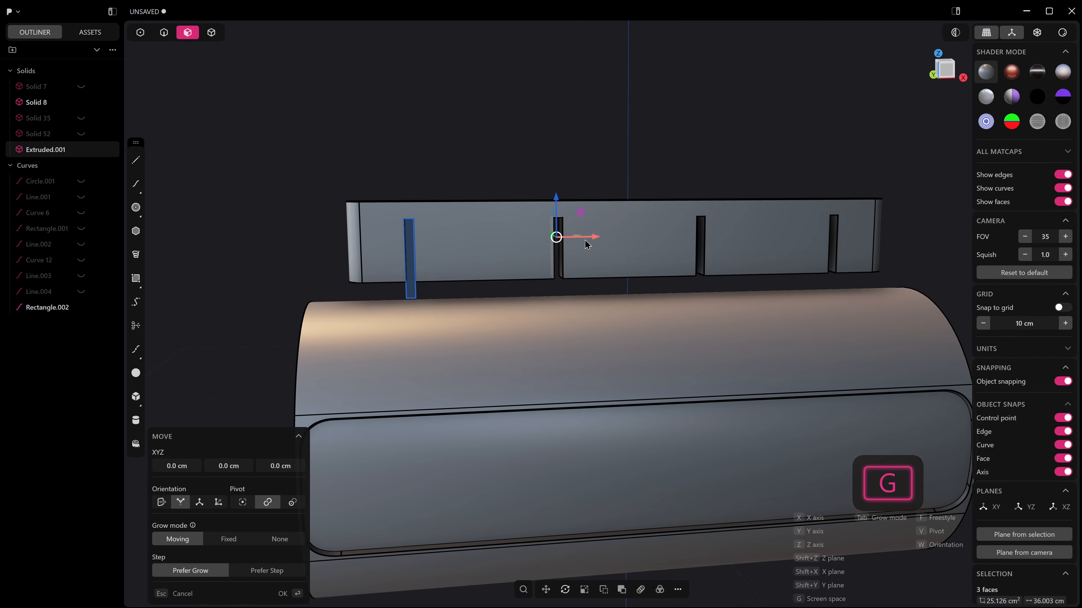
{"action": "left_click_drag", "start_coordinate": [585, 240], "coordinate": [607, 246]}
{"action": "right_click", "coordinate": [551, 253]}
Delete the leftover rectangle curve and move the leftmost notch's faces slightly inward along X.
{"action": "key", "text": "2"}
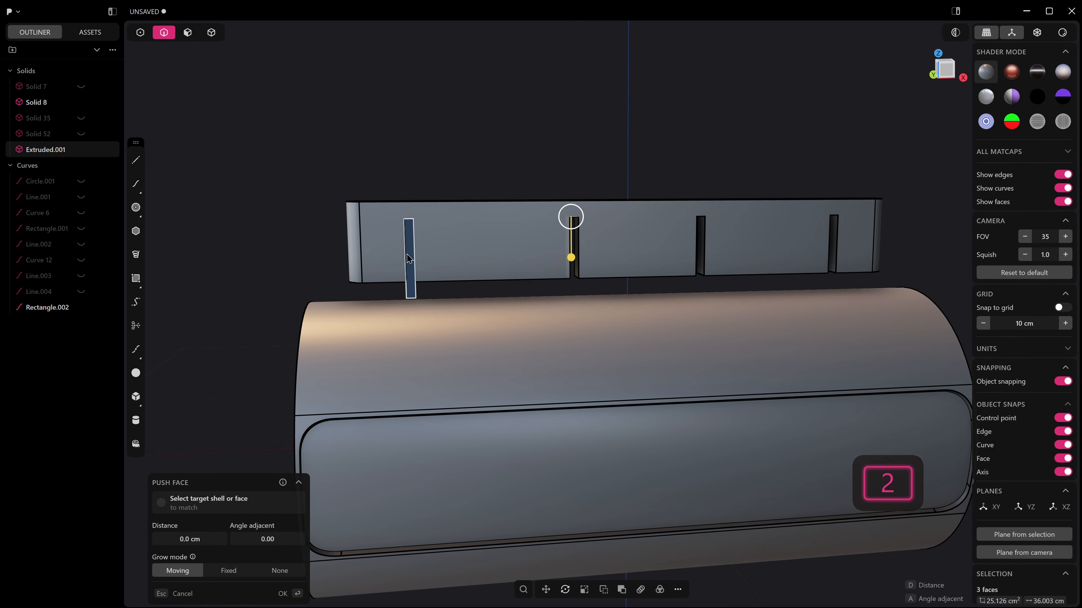
{"action": "left_click", "coordinate": [406, 253]}
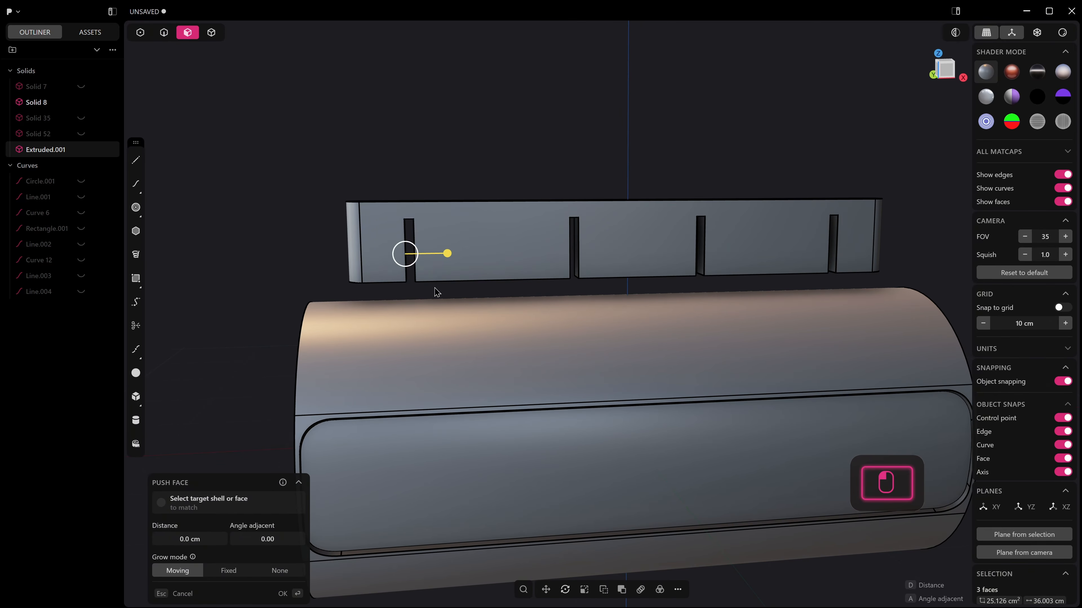
{"action": "key", "text": "g"}
{"action": "left_click_drag", "start_coordinate": [448, 243], "coordinate": [466, 250]}
{"action": "right_click", "coordinate": [464, 251]}
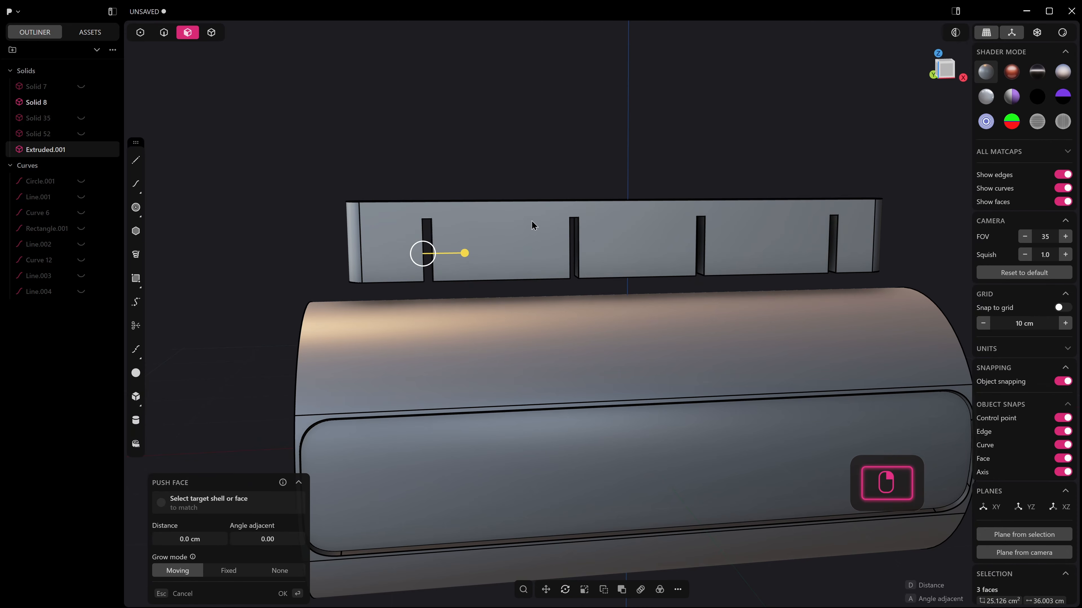
Mirror the left half of the notched block along X with the halves united, making the notch spacing symmetric.
{"action": "key", "text": "5"}
{"action": "left_click", "coordinate": [517, 213]}
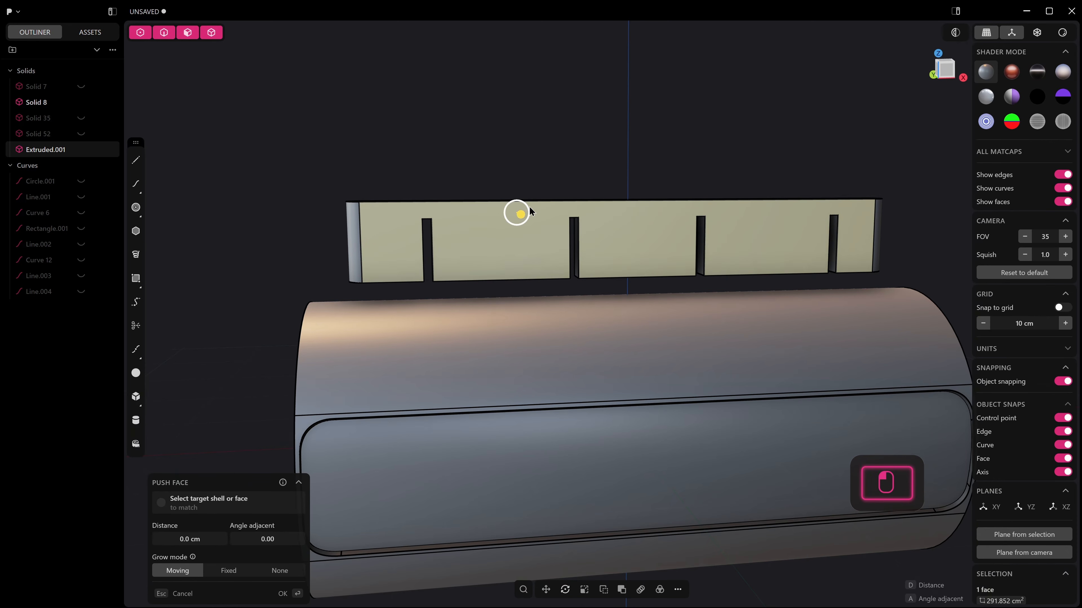
{"action": "key", "text": "4"}
{"action": "left_click", "coordinate": [600, 207]}
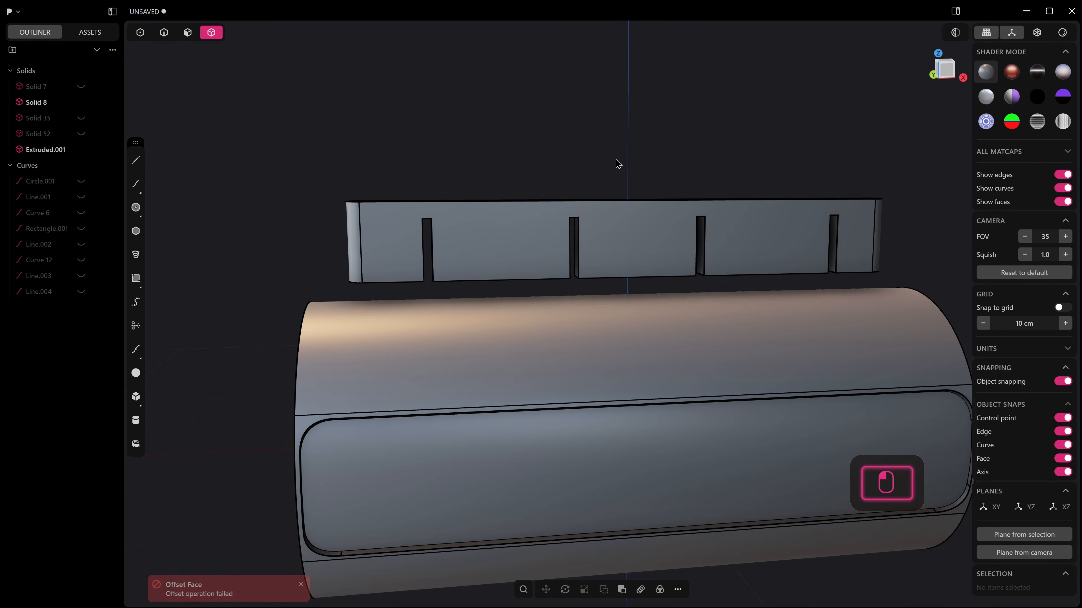
{"action": "key", "text": "alt+x"}
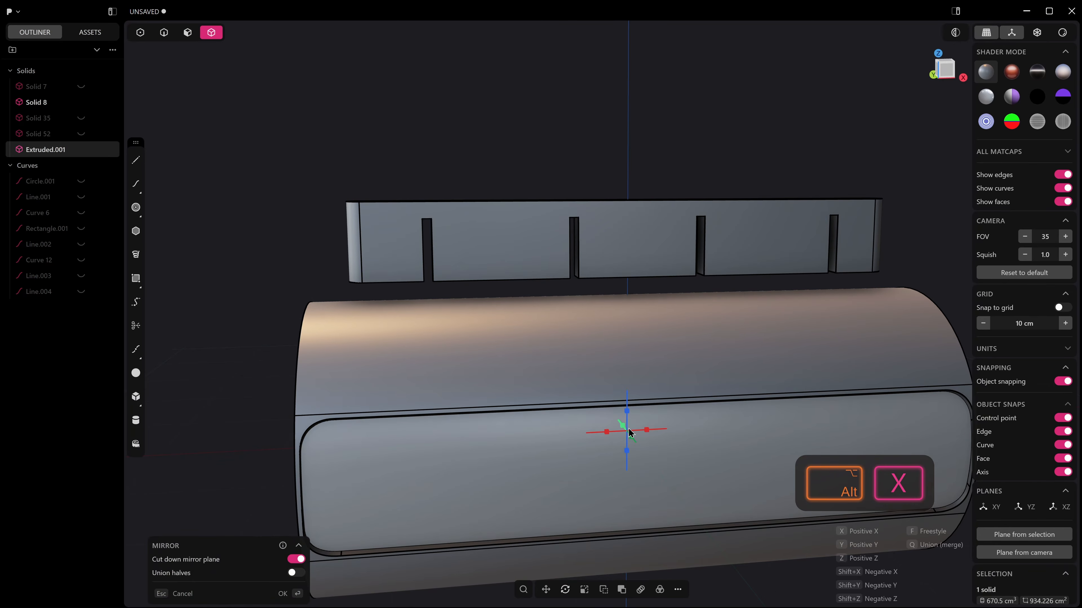
{"action": "left_click", "coordinate": [607, 432]}
{"action": "key", "text": "q"}
{"action": "right_click", "coordinate": [618, 254]}
{"action": "scroll", "coordinate": [639, 258], "scroll_direction": "down", "scroll_amount": 3}
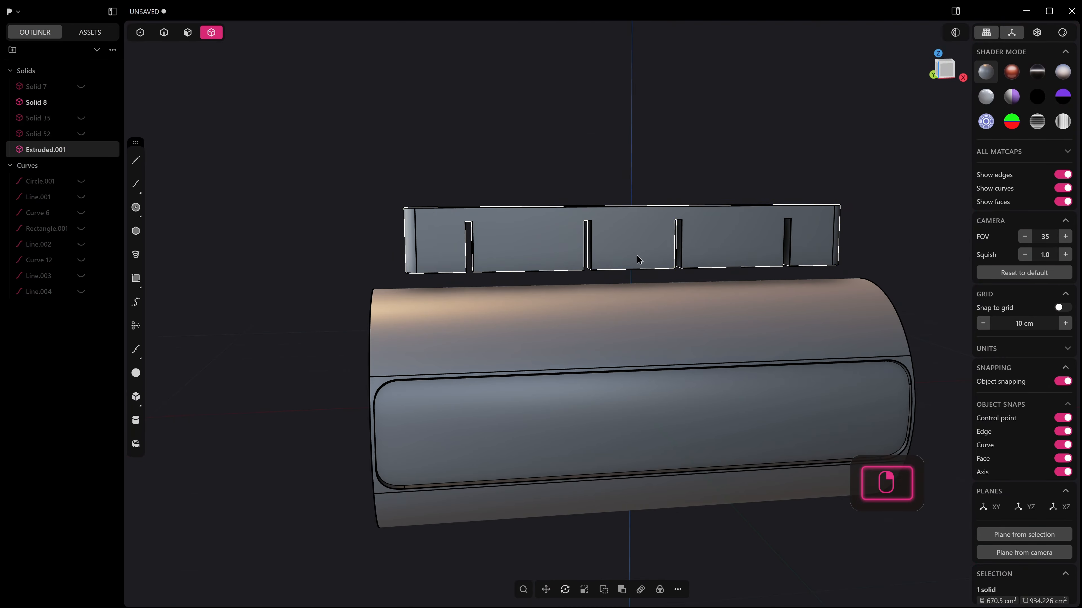
Lower the round-ended notched block along Z until only its top protrudes from the cylinder.
{"action": "middle_click_drag", "start_coordinate": [640, 258], "coordinate": [591, 277]}
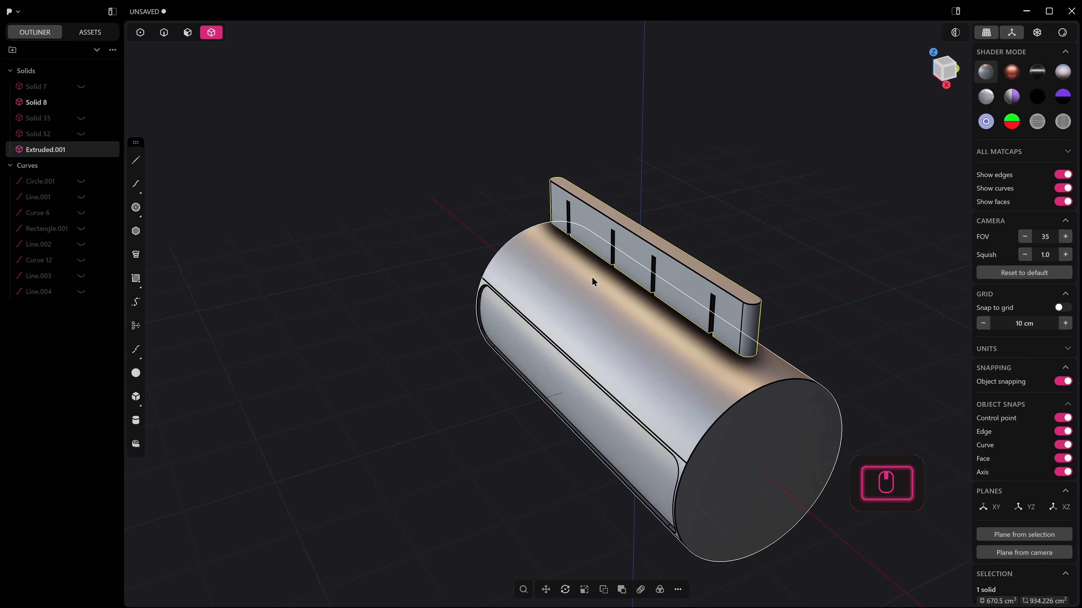
{"action": "key", "text": "g"}
{"action": "left_click_drag", "start_coordinate": [636, 228], "coordinate": [636, 289]}
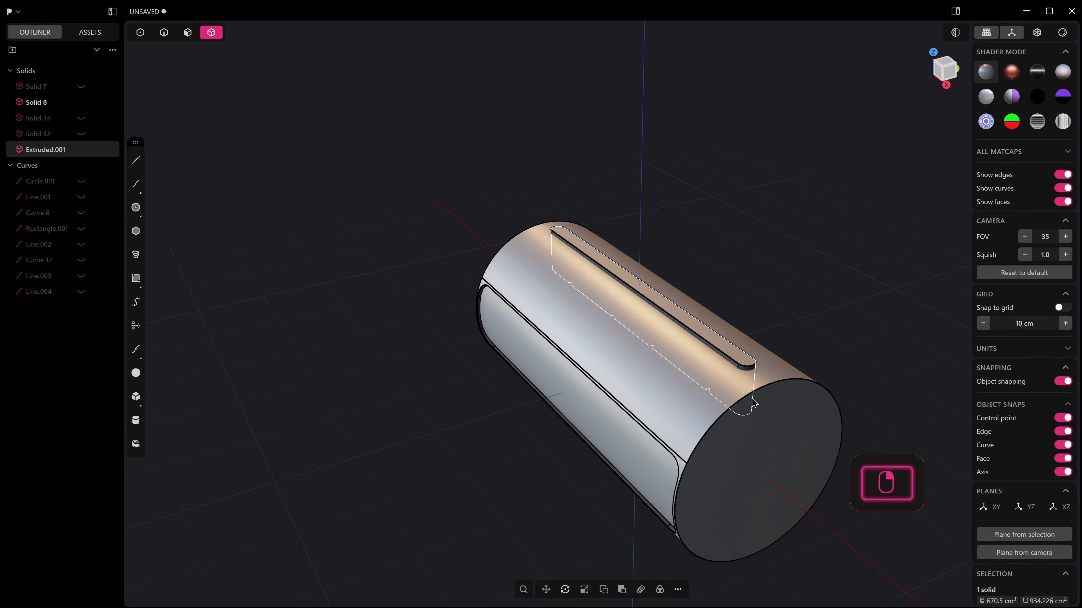
Make a radial array of the notched block around the cylinder's end centre, spread over 45 degrees.
{"action": "left_click", "coordinate": [660, 589]}
{"action": "middle_click_drag", "start_coordinate": [724, 514], "coordinate": [635, 518]}
{"action": "left_click", "coordinate": [769, 485]}
{"action": "left_click", "coordinate": [198, 539]}
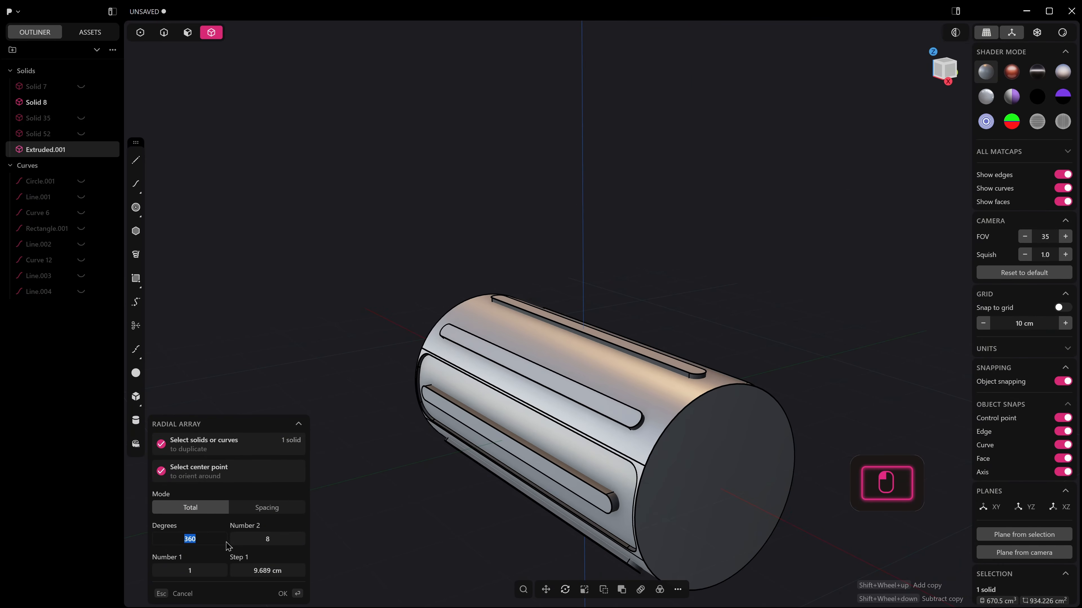
{"action": "type", "text": "45"}
{"action": "key", "text": "Return"}
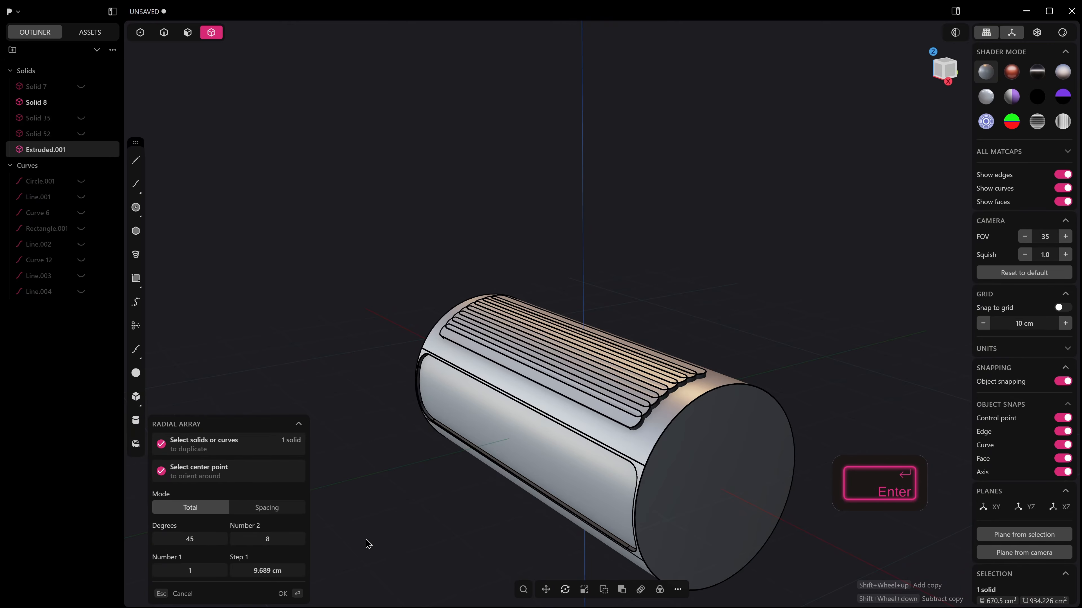
Set the radial array's number of copies to 5 and finish the array.
{"action": "middle_click_drag", "start_coordinate": [368, 545], "coordinate": [601, 432]}
{"action": "left_click", "coordinate": [943, 60]}
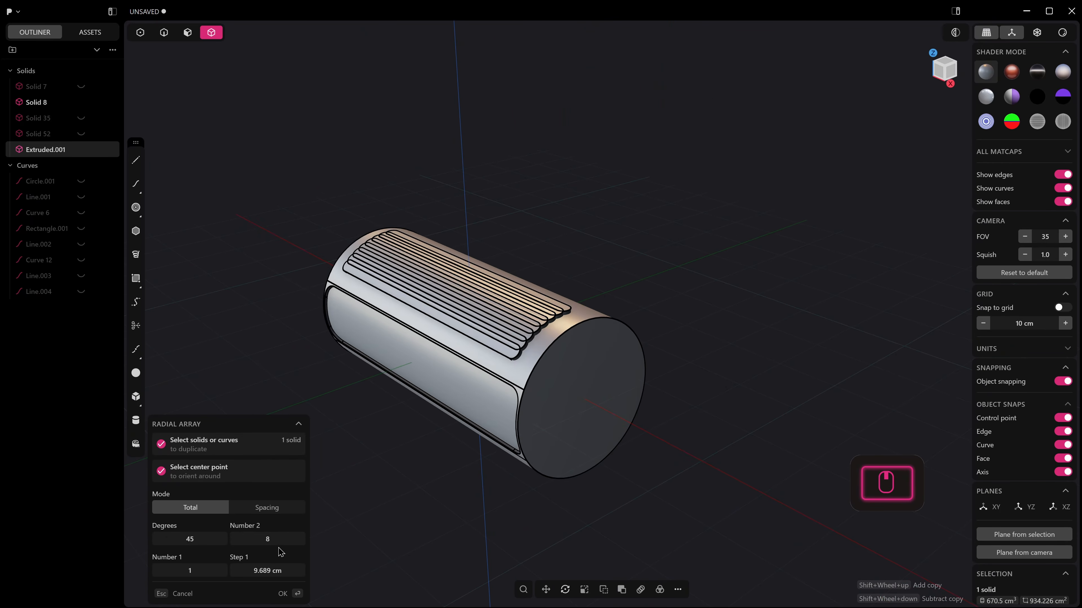
{"action": "left_click_drag", "start_coordinate": [271, 542], "coordinate": [249, 543]}
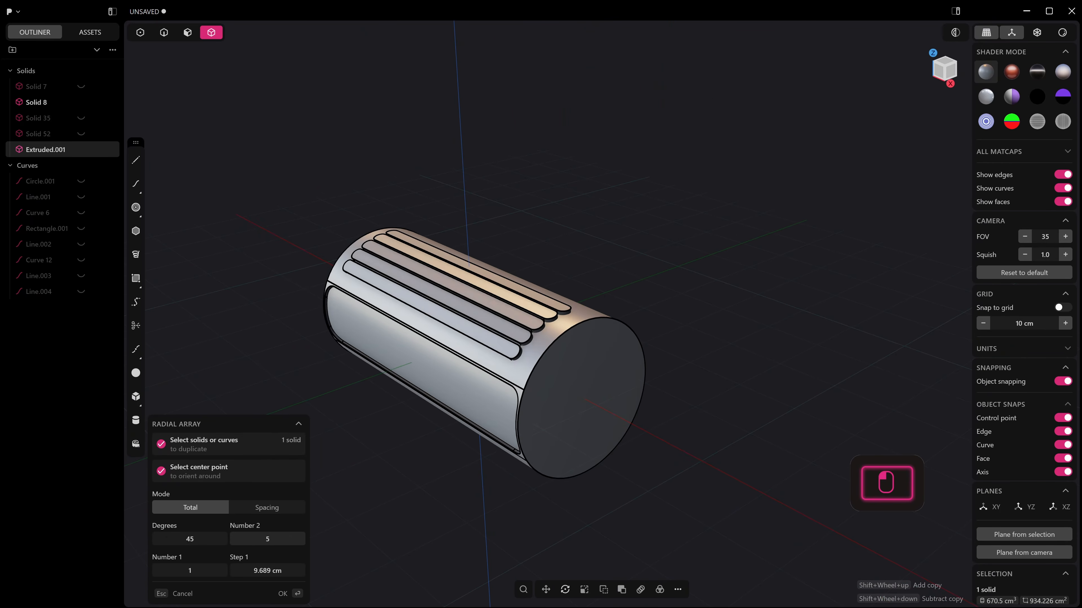
{"action": "middle_click_drag", "start_coordinate": [431, 431], "coordinate": [383, 454]}
{"action": "key", "text": "Return"}
Unhide all solids and curves, and hide the whole Curves group again.
{"action": "key", "text": "alt+h"}
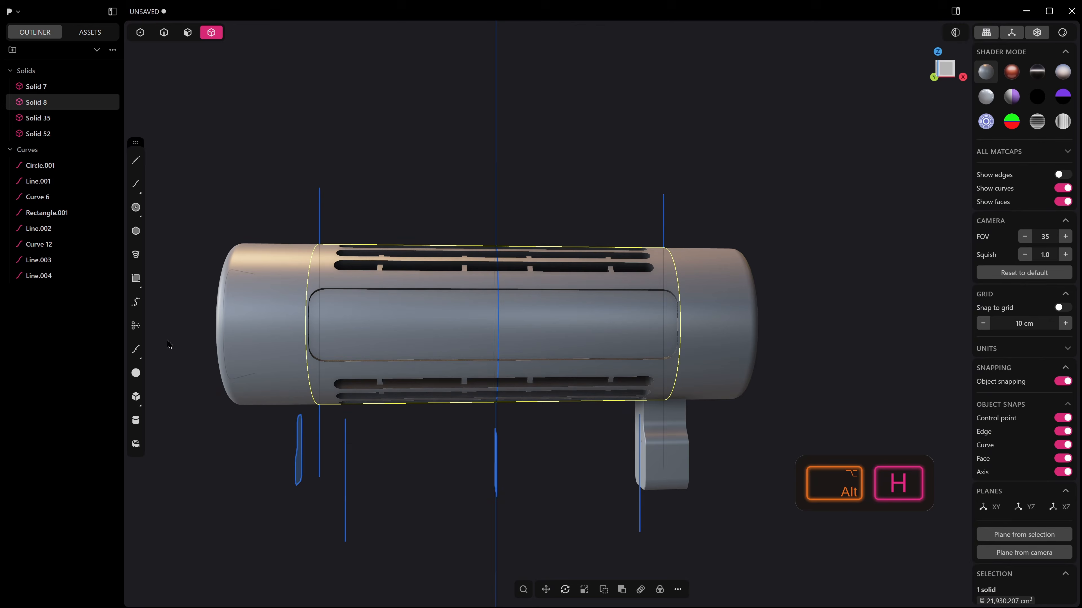
{"action": "left_click", "coordinate": [34, 149]}
{"action": "key", "text": "h"}
{"action": "middle_click_drag", "start_coordinate": [459, 206], "coordinate": [588, 333]}
{"action": "left_click", "coordinate": [734, 212]}
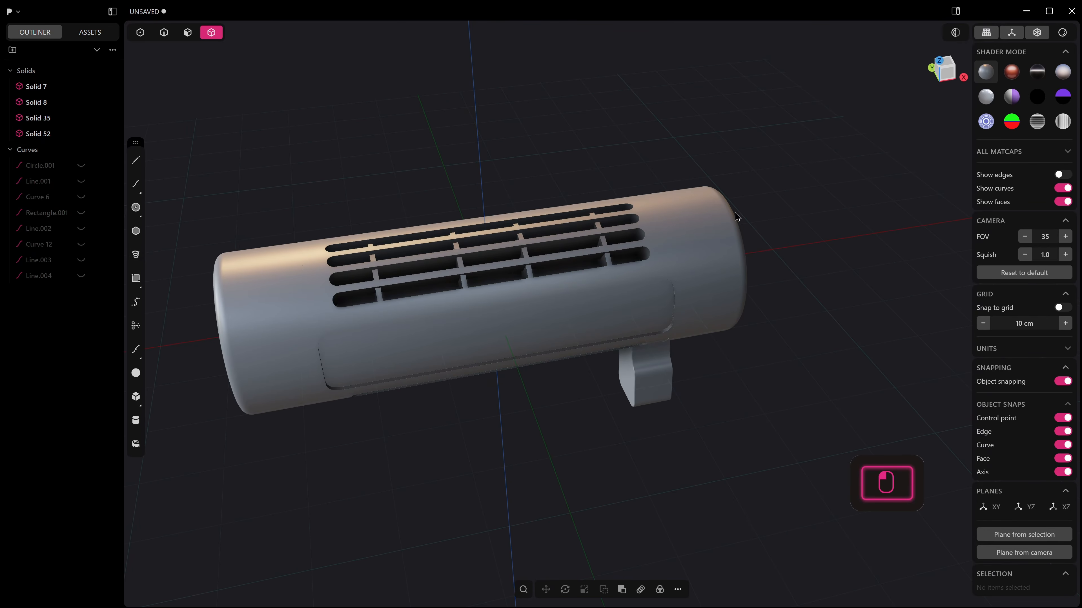
Mirror the leg along X to the opposite end of the cylinder and turn the edge display back on.
{"action": "middle_click_drag", "start_coordinate": [810, 230], "coordinate": [707, 426]}
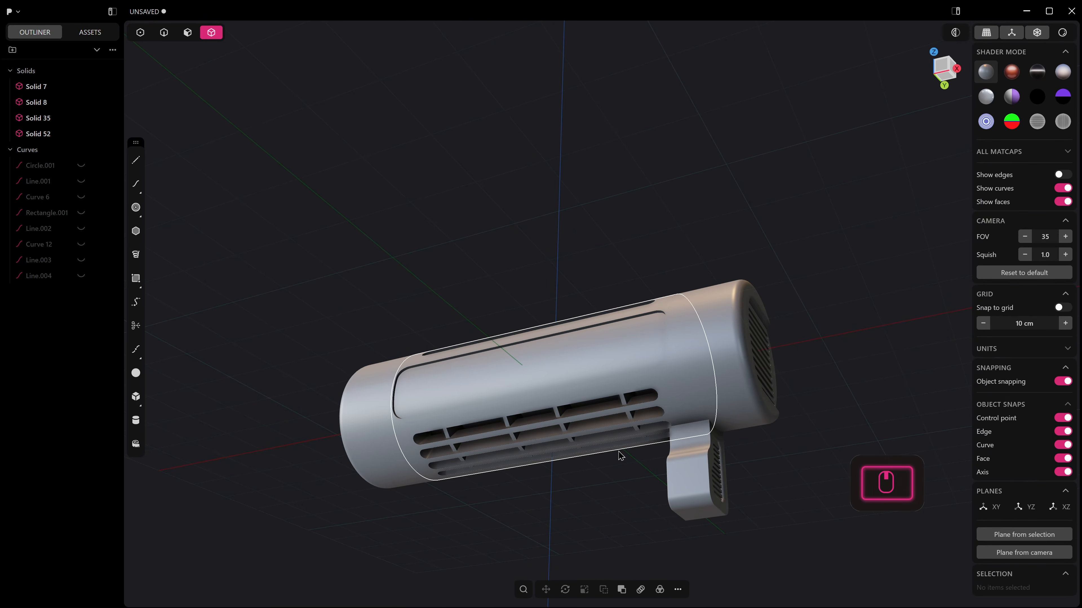
{"action": "left_click", "coordinate": [694, 476]}
{"action": "key", "text": "alt+x"}
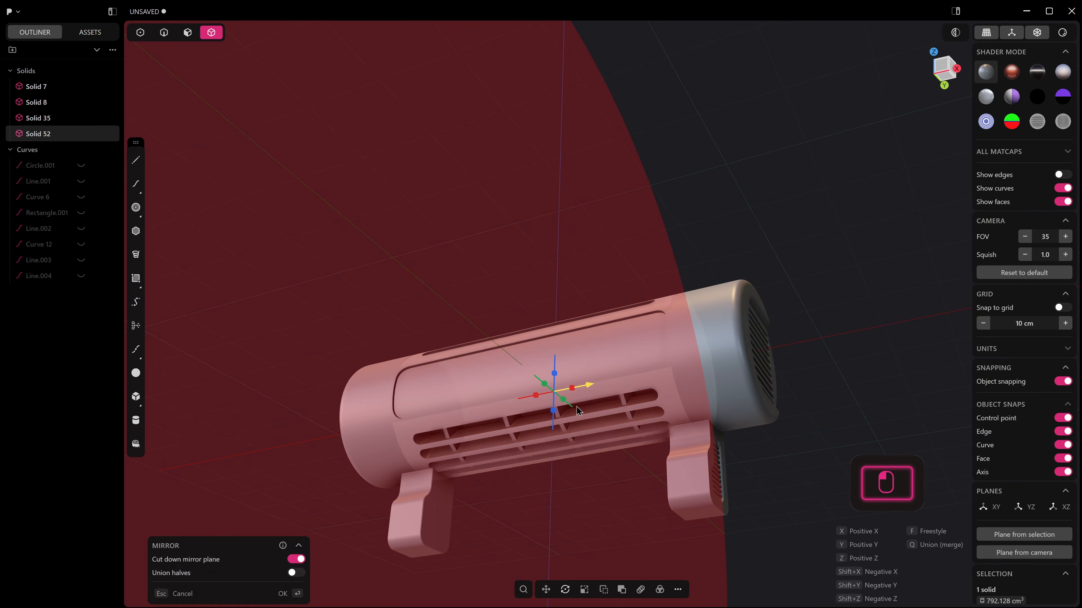
{"action": "middle_click_drag", "start_coordinate": [576, 407], "coordinate": [691, 485]}
{"action": "right_click", "coordinate": [629, 463]}
{"action": "middle_click_drag", "start_coordinate": [793, 431], "coordinate": [809, 399]}
{"action": "key", "text": "alt+q"}
{"action": "left_click", "coordinate": [575, 582]}
{"action": "left_click", "coordinate": [771, 309]}
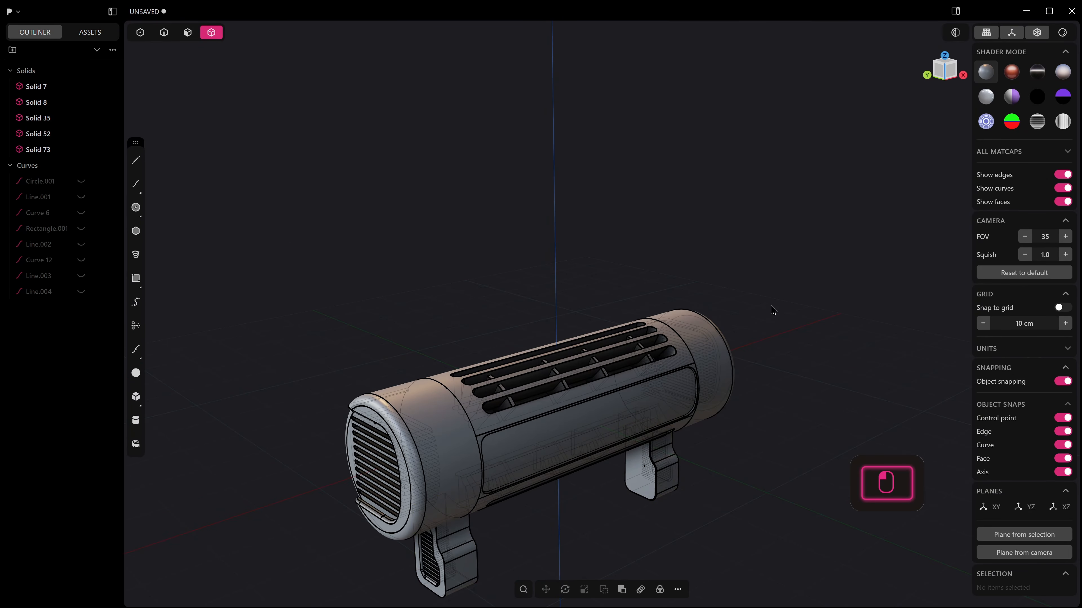
Undo the leg mirror and redo it.
{"action": "middle_click_drag", "start_coordinate": [770, 309], "coordinate": [546, 522]}
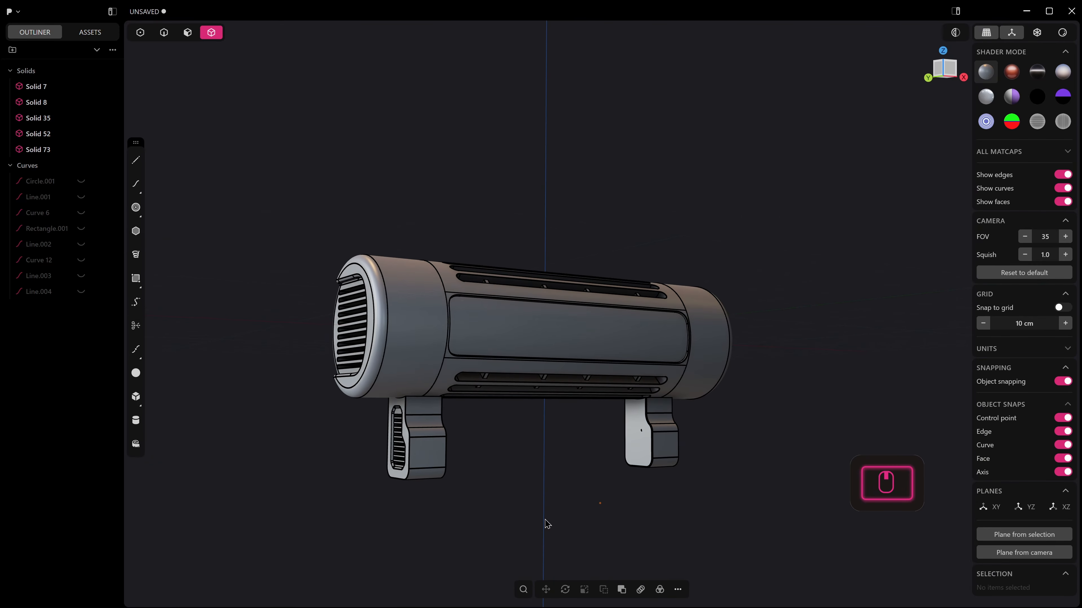
{"action": "middle_click_drag", "start_coordinate": [623, 411], "coordinate": [616, 452]}
{"action": "key", "text": "ctrl+z"}
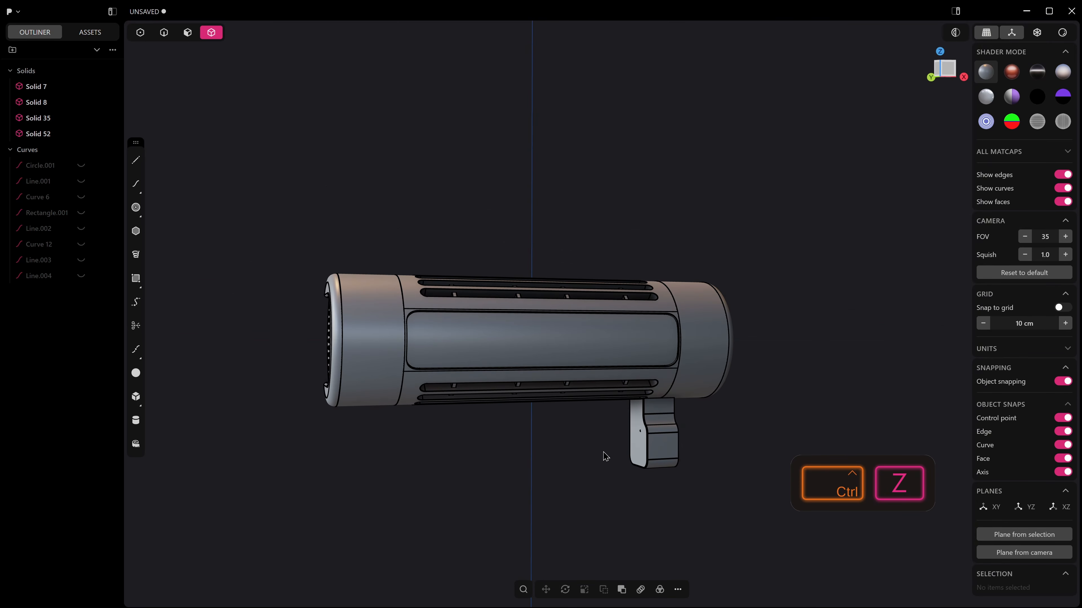
{"action": "key", "text": "ctrl+z"}
{"action": "key", "text": "ctrl+shift+z"}
{"action": "key", "text": "ctrl+shift+z"}
Unhide the Rectangle.001 curve that sits between the two legs.
{"action": "middle_click_drag", "start_coordinate": [605, 457], "coordinate": [430, 451]}
{"action": "key", "text": "3"}
{"action": "left_click", "coordinate": [606, 393]}
{"action": "left_click", "coordinate": [61, 232]}
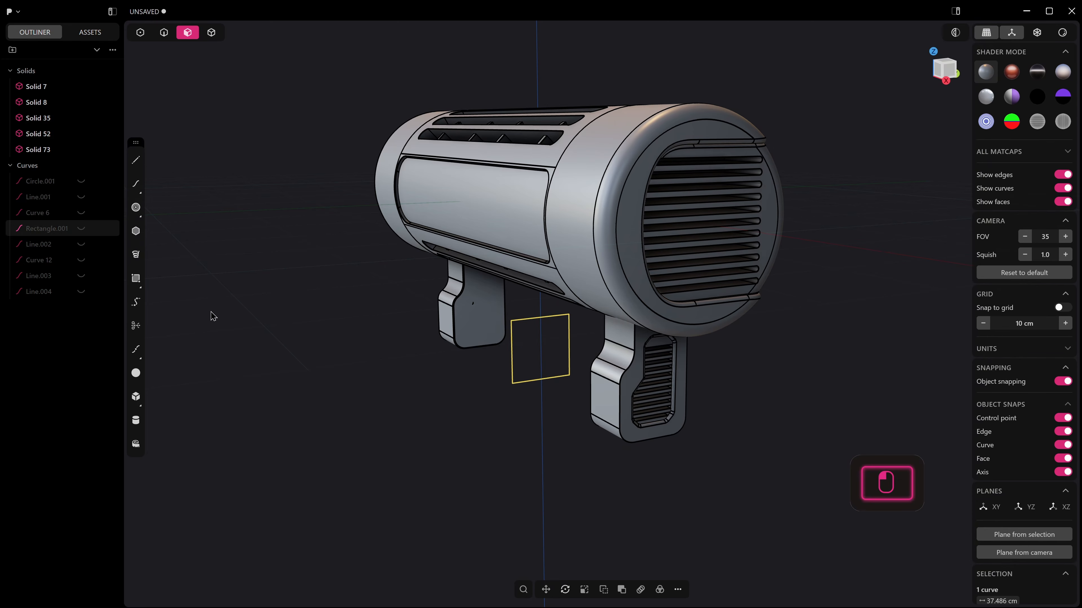
{"action": "key", "text": "2"}
{"action": "right_click", "coordinate": [524, 341]}
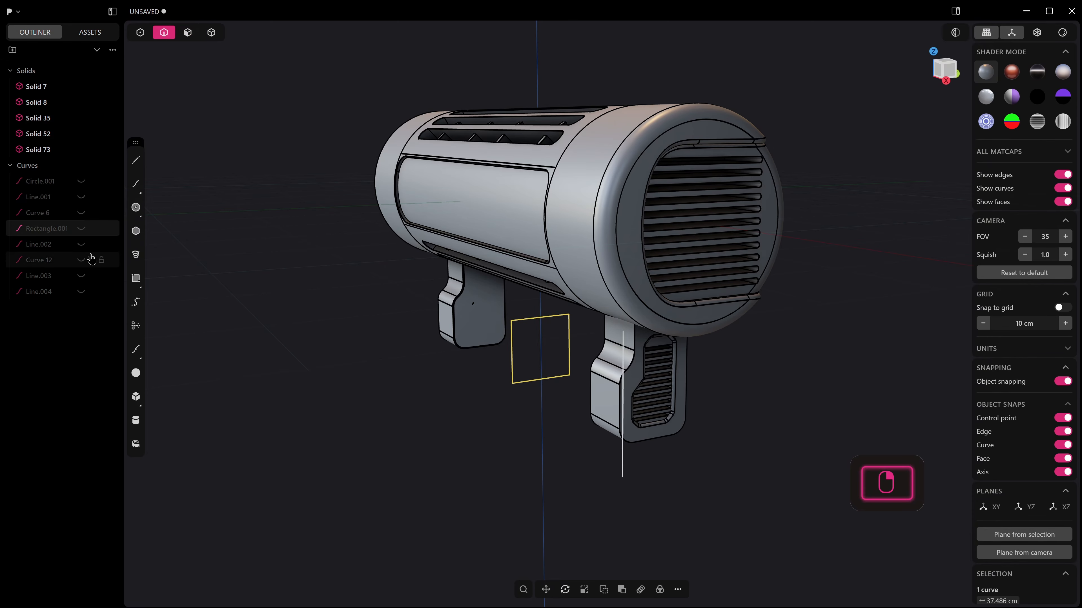
{"action": "left_click", "coordinate": [84, 232]}
Extrude the rectangle between the legs in both directions along X to form a connecting bar.
{"action": "left_click", "coordinate": [540, 349]}
{"action": "key", "text": "e"}
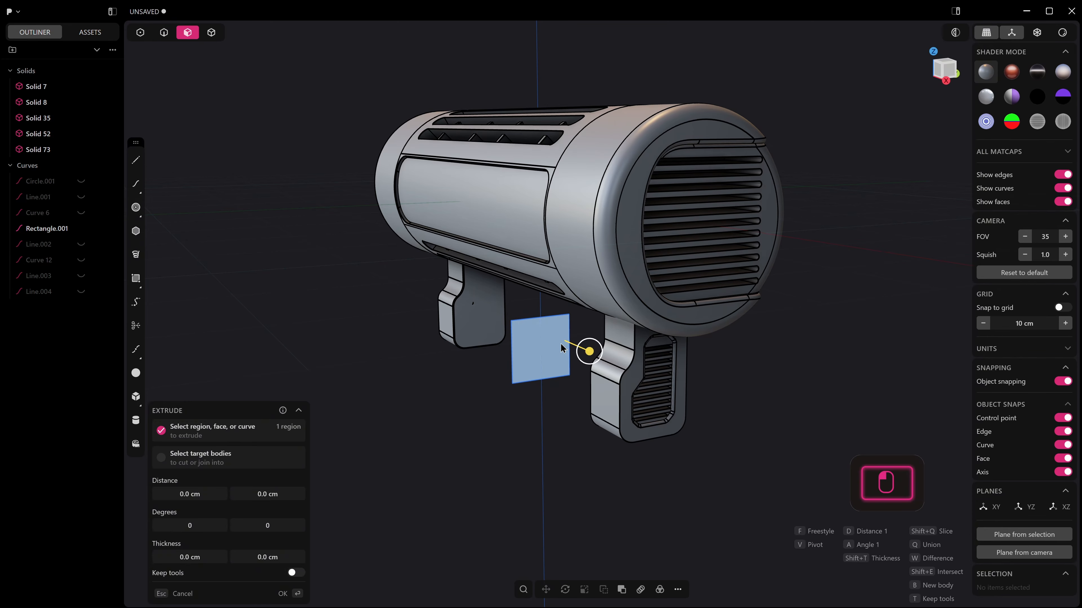
{"action": "left_click_drag", "start_coordinate": [663, 427], "coordinate": [674, 438]}
{"action": "left_click_drag", "start_coordinate": [675, 438], "coordinate": [676, 440]}
{"action": "right_click", "coordinate": [677, 440]}
{"action": "left_click", "coordinate": [514, 360]}
{"action": "middle_click_drag", "start_coordinate": [639, 384], "coordinate": [567, 368]}
{"action": "right_click", "coordinate": [544, 338]}
Try to push the bar's end face toward the adjacent leg.
{"action": "left_click_drag", "start_coordinate": [516, 300], "coordinate": [564, 294]}
{"action": "middle_click_drag", "start_coordinate": [564, 294], "coordinate": [450, 302]}
{"action": "left_click", "coordinate": [550, 317]}
{"action": "middle_click_drag", "start_coordinate": [527, 334], "coordinate": [538, 326]}
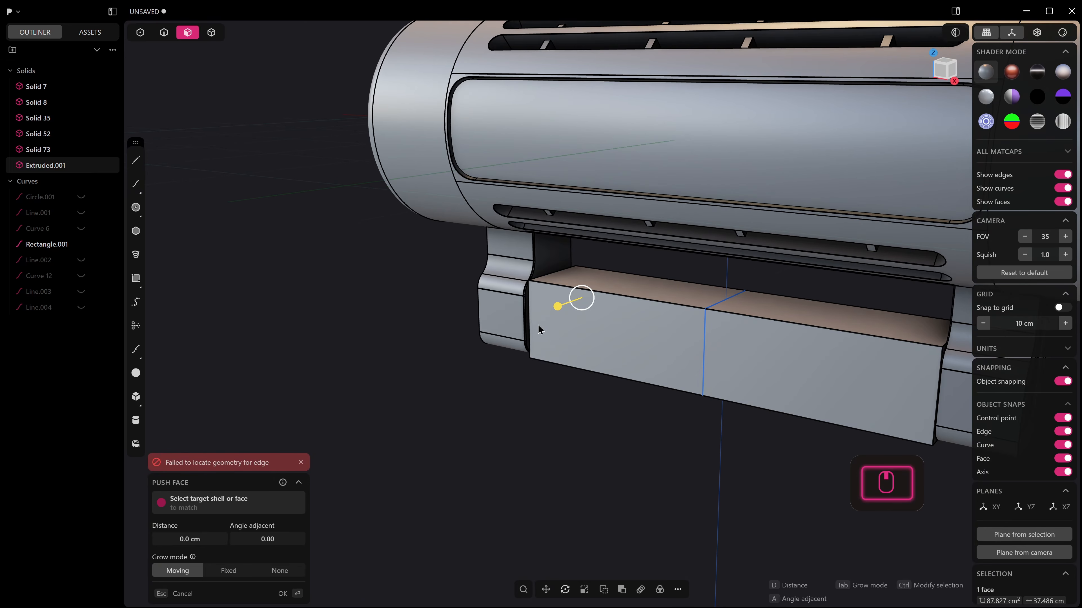
{"action": "middle_click_drag", "start_coordinate": [527, 382], "coordinate": [609, 370]}
{"action": "right_click", "coordinate": [557, 405]}
{"action": "key", "text": "2"}
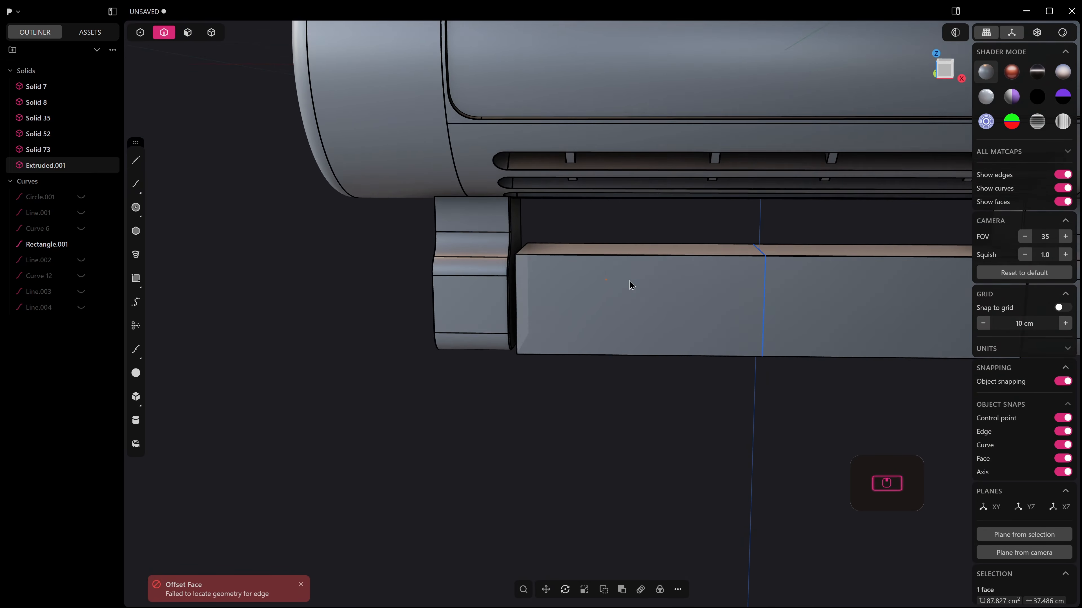
Push the bar's end face outward until it closes the small gap to the adjacent leg.
{"action": "middle_click_drag", "start_coordinate": [629, 282], "coordinate": [634, 279]}
{"action": "scroll", "coordinate": [511, 275], "scroll_direction": "up", "scroll_amount": 5}
{"action": "scroll", "coordinate": [523, 278], "scroll_direction": "up", "scroll_amount": 3}
{"action": "left_click", "coordinate": [520, 276]}
{"action": "key", "text": "f"}
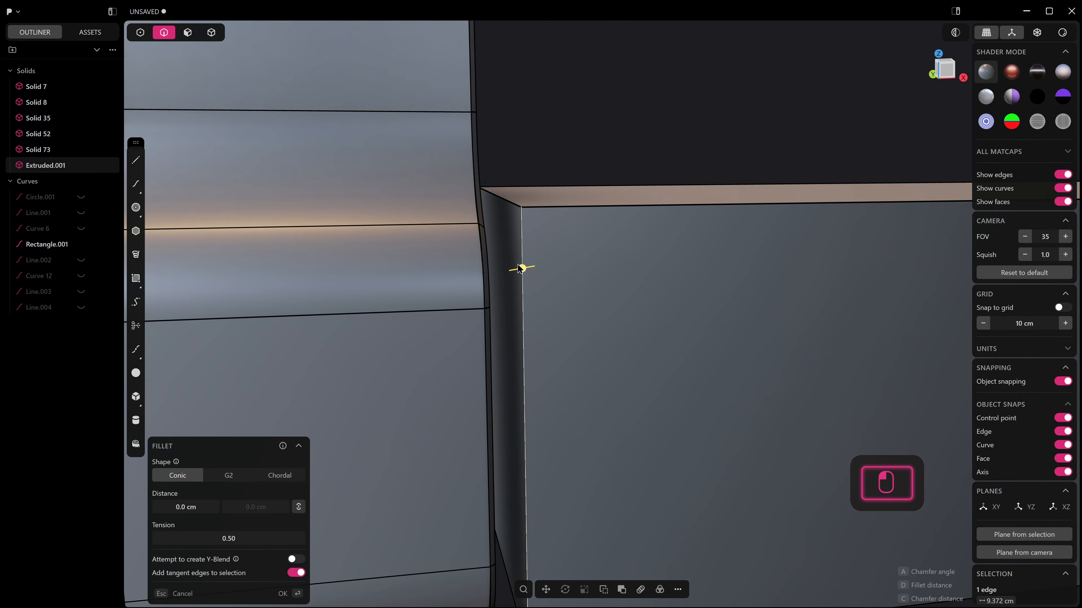
{"action": "key", "text": "3"}
{"action": "left_click", "coordinate": [508, 256]}
{"action": "left_click_drag", "start_coordinate": [478, 252], "coordinate": [474, 251]}
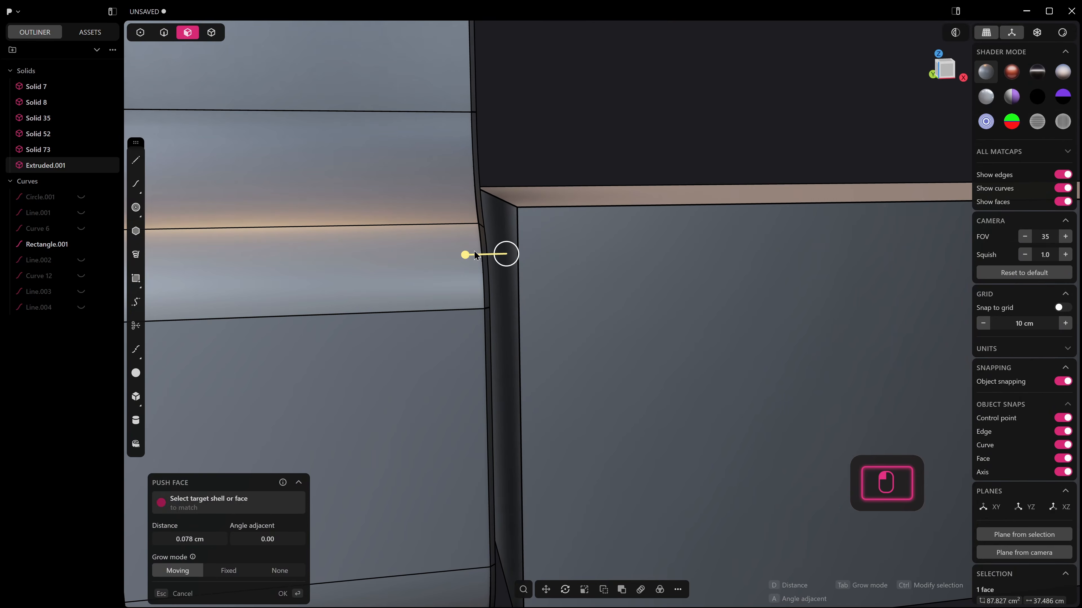
{"action": "middle_click_drag", "start_coordinate": [474, 252], "coordinate": [435, 248]}
{"action": "left_click", "coordinate": [519, 195]}
Fillet the bar's upper front edge with a distance of about 1.99 cm.
{"action": "scroll", "coordinate": [510, 259], "scroll_direction": "down", "scroll_amount": 6}
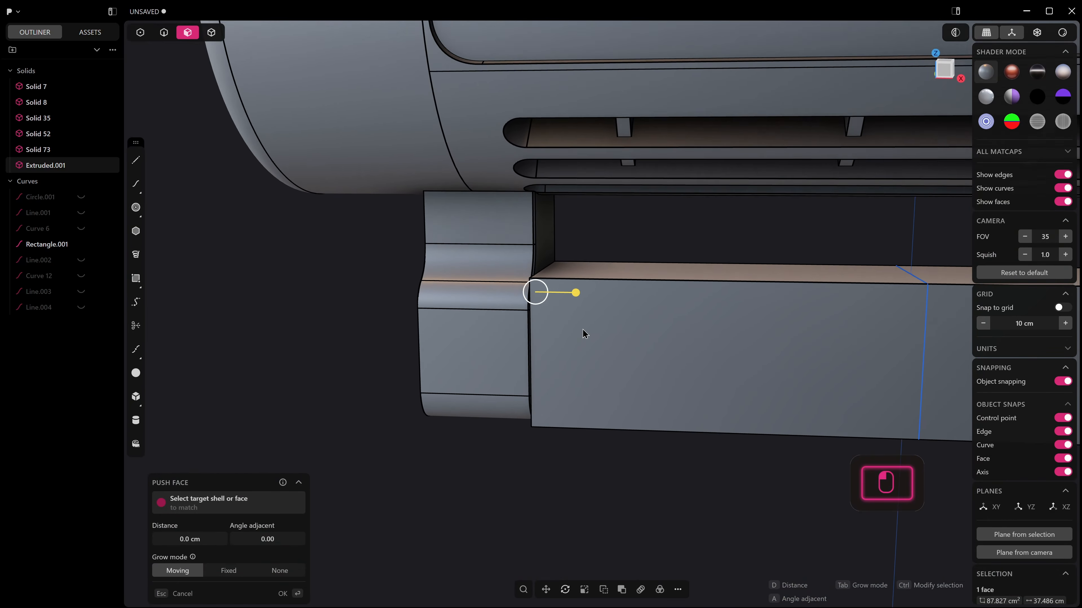
{"action": "scroll", "coordinate": [584, 333], "scroll_direction": "down", "scroll_amount": 3}
{"action": "middle_click_drag", "start_coordinate": [606, 328], "coordinate": [643, 321]}
{"action": "key", "text": "2"}
{"action": "left_click", "coordinate": [647, 299]}
{"action": "key", "text": "f"}
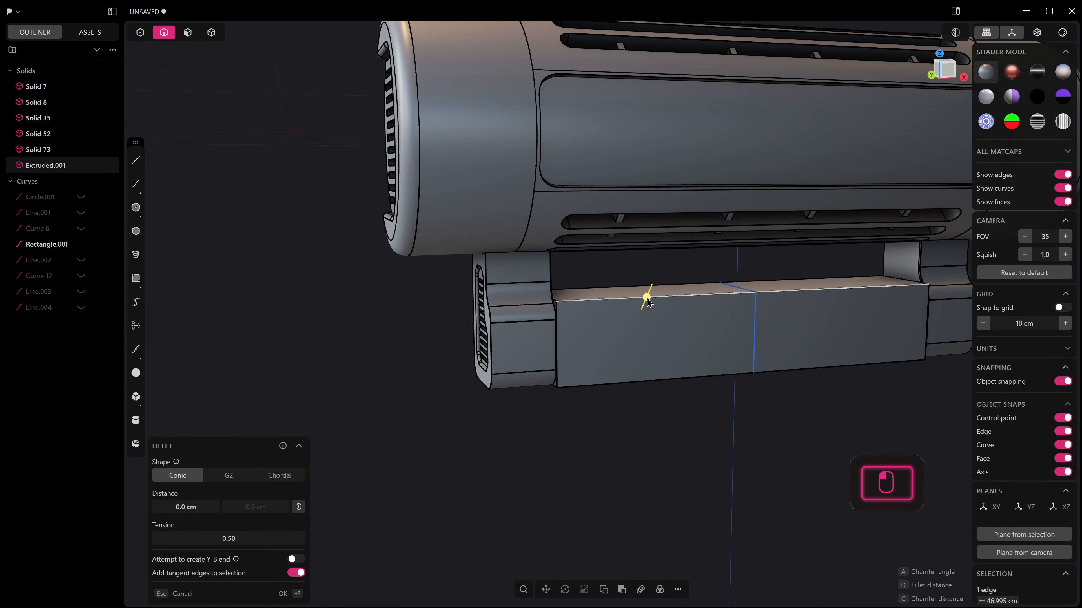
{"action": "left_click_drag", "start_coordinate": [647, 302], "coordinate": [647, 290]}
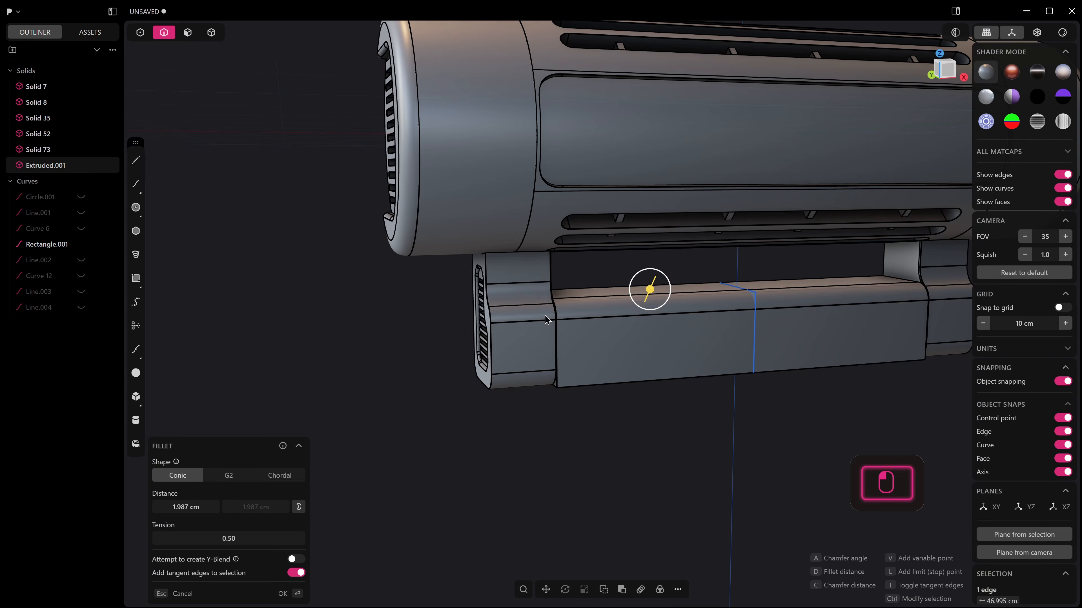
Add the bar's lower front edge to the fillet, with the G2 shape and a distance of about 1.97 cm.
{"action": "middle_click_drag", "start_coordinate": [539, 383], "coordinate": [596, 398]}
{"action": "left_click", "coordinate": [596, 398], "text": "shift"}
{"action": "left_click_drag", "start_coordinate": [599, 397], "coordinate": [601, 412]}
{"action": "left_click", "coordinate": [209, 475]}
{"action": "middle_click_drag", "start_coordinate": [520, 285], "coordinate": [682, 349]}
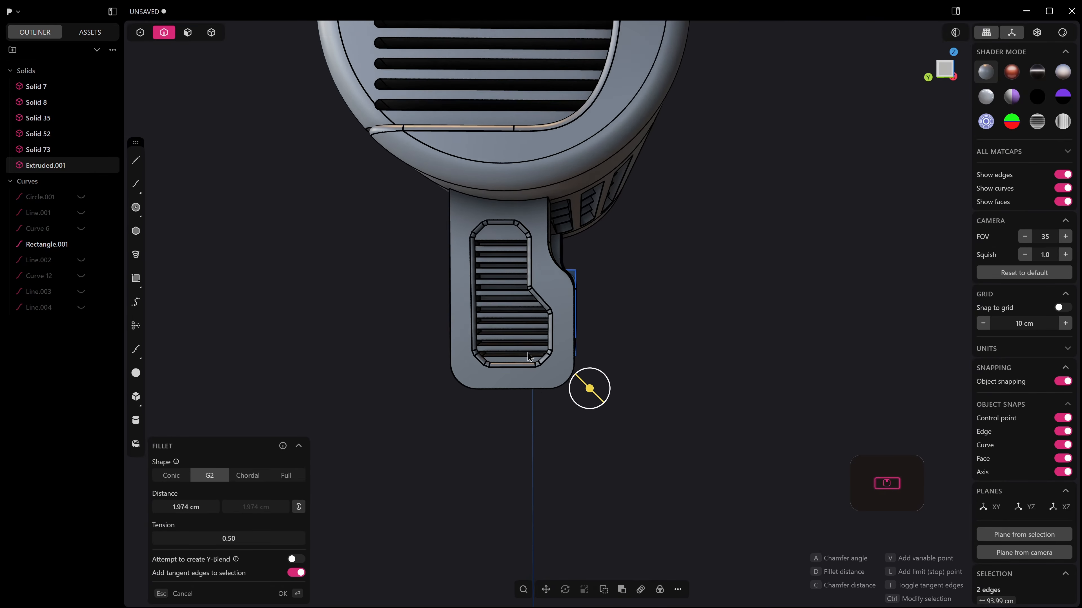
{"action": "middle_click_drag", "start_coordinate": [451, 360], "coordinate": [546, 360]}
{"action": "right_click", "coordinate": [360, 408]}
Fillet the bar's lower rear edge with a distance of about 2.41 cm and the G2 shape.
{"action": "key", "text": "2"}
{"action": "left_click", "coordinate": [361, 391]}
{"action": "key", "text": "b"}
{"action": "left_click_drag", "start_coordinate": [361, 393], "coordinate": [353, 416]}
{"action": "left_click", "coordinate": [228, 476]}
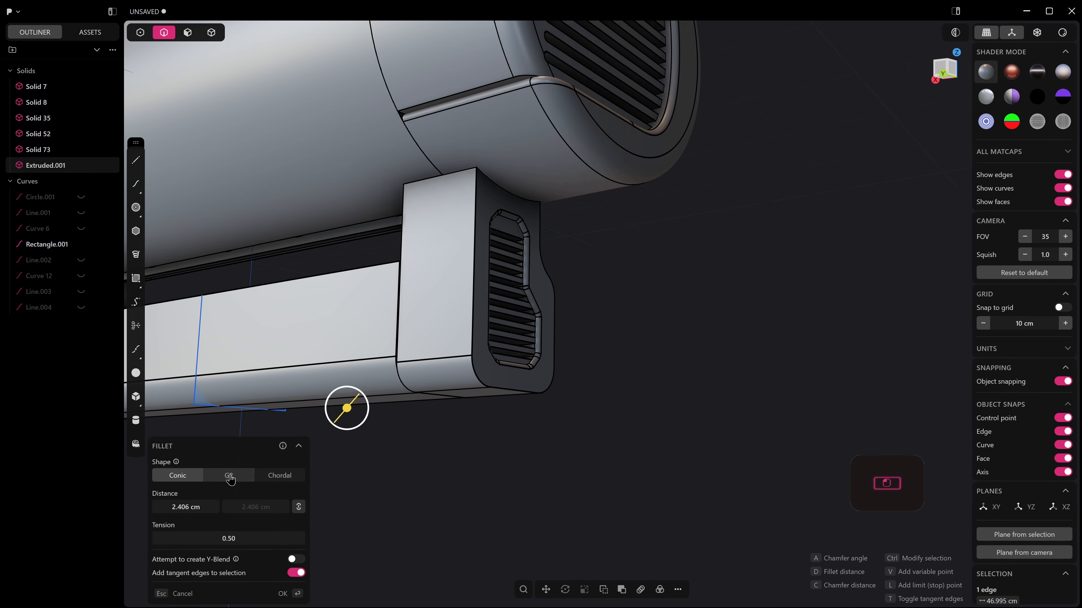
{"action": "left_click", "coordinate": [438, 376]}
{"action": "middle_click_drag", "start_coordinate": [435, 402], "coordinate": [246, 395]}
{"action": "right_click", "coordinate": [578, 384]}
Check the bar with edge display off, turn the edges back on, and hide the rectangle profile curve.
{"action": "middle_click_drag", "start_coordinate": [585, 394], "coordinate": [557, 429]}
{"action": "left_click", "coordinate": [674, 413]}
{"action": "key", "text": "alt+q"}
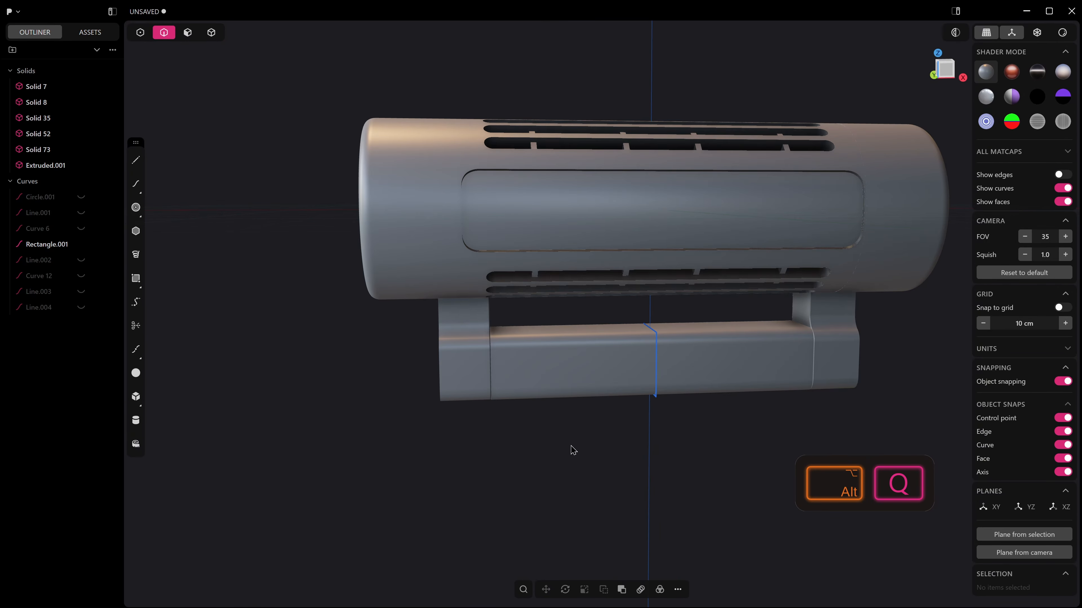
{"action": "middle_click_drag", "start_coordinate": [607, 394], "coordinate": [581, 431]}
{"action": "key", "text": "alt+q"}
{"action": "middle_click_drag", "start_coordinate": [513, 447], "coordinate": [609, 443]}
{"action": "middle_click_drag", "start_coordinate": [351, 428], "coordinate": [437, 427], "text": "shift"}
{"action": "key", "text": "h"}
Move the bar's front face and its two rounded front faces inward along Y, so they sit slightly behind the legs.
{"action": "middle_click_drag", "start_coordinate": [724, 409], "coordinate": [533, 383]}
{"action": "key", "text": "3"}
{"action": "left_click", "coordinate": [605, 364]}
{"action": "left_click", "coordinate": [613, 394], "text": "shift"}
{"action": "left_click", "coordinate": [621, 422], "text": "shift"}
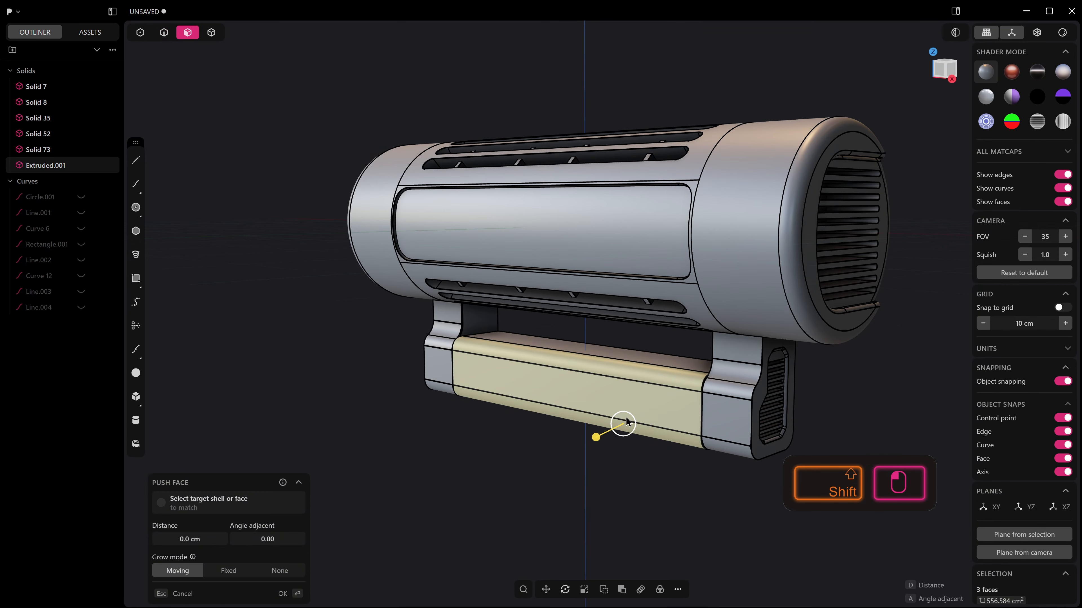
{"action": "key", "text": "g"}
{"action": "middle_click_drag", "start_coordinate": [627, 416], "coordinate": [609, 406]}
{"action": "left_click_drag", "start_coordinate": [595, 385], "coordinate": [605, 380]}
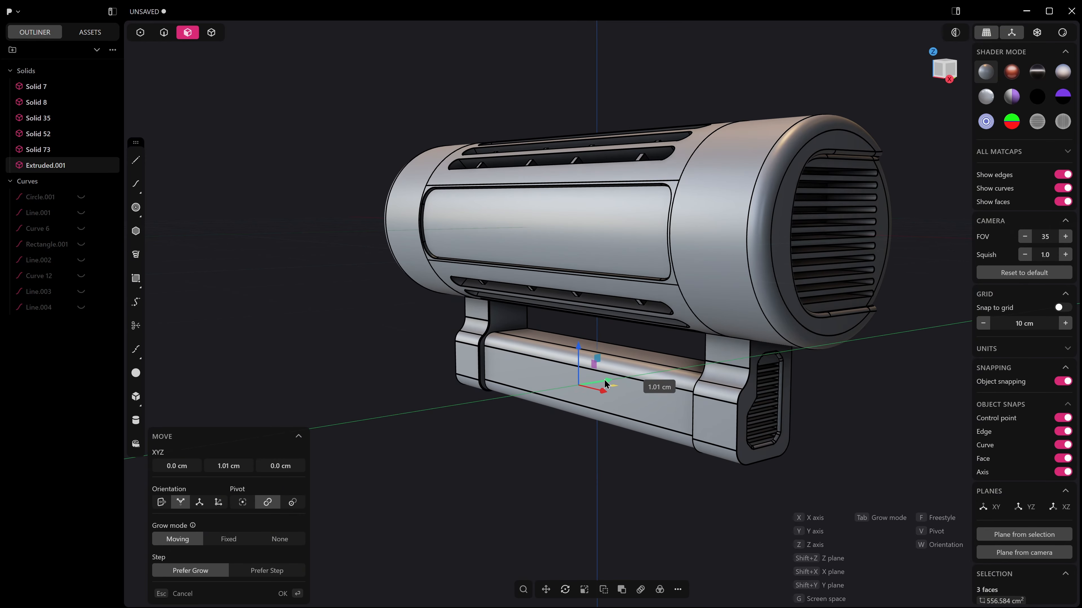
{"action": "middle_click_drag", "start_coordinate": [605, 381], "coordinate": [623, 378]}
{"action": "right_click", "coordinate": [623, 378]}
Cut the bar's upper rounded face with one isoparam line in the V direction, about a third along its length.
{"action": "middle_click_drag", "start_coordinate": [566, 400], "coordinate": [581, 404]}
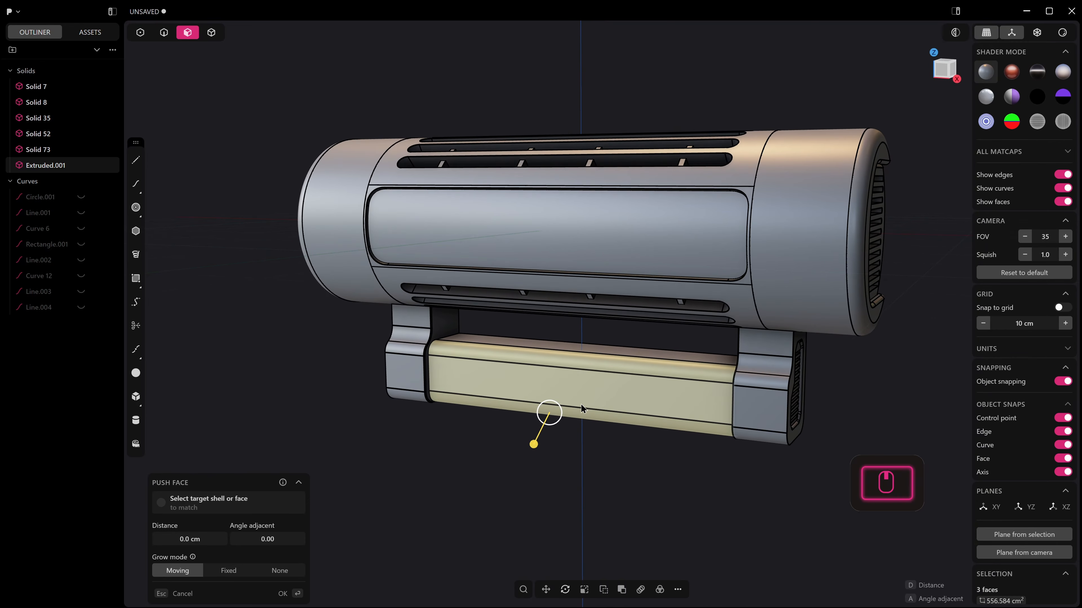
{"action": "scroll", "coordinate": [506, 391], "scroll_direction": "up", "scroll_amount": 5}
{"action": "key", "text": "ctrl+r"}
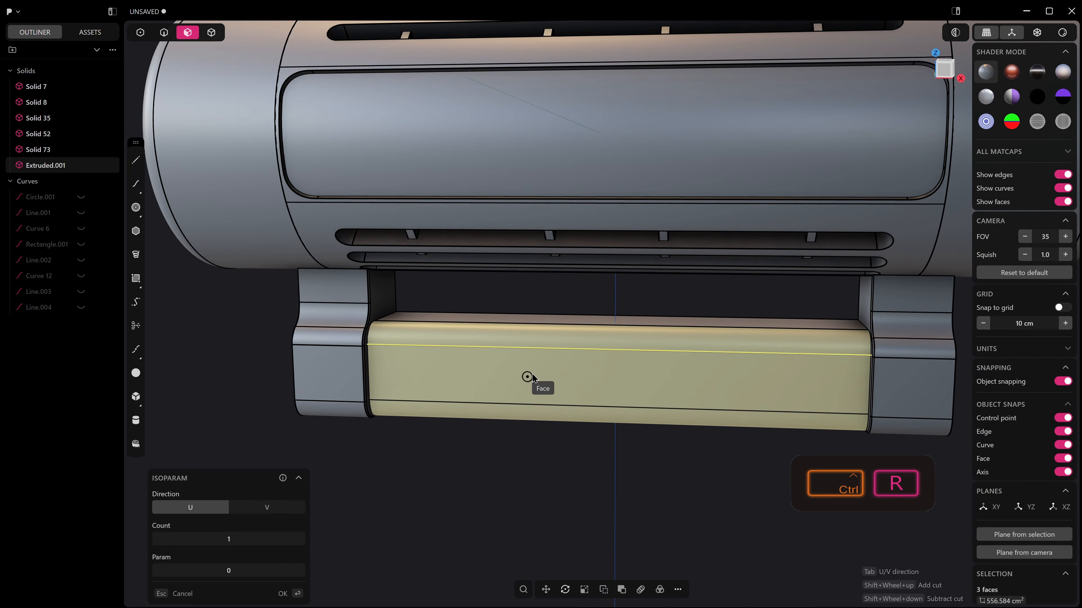
{"action": "key", "text": "Tab"}
{"action": "left_click", "coordinate": [544, 385]}
Offset the outline of the shorter part of the split rounded face inward to create a narrow inset face.
{"action": "key", "text": "3"}
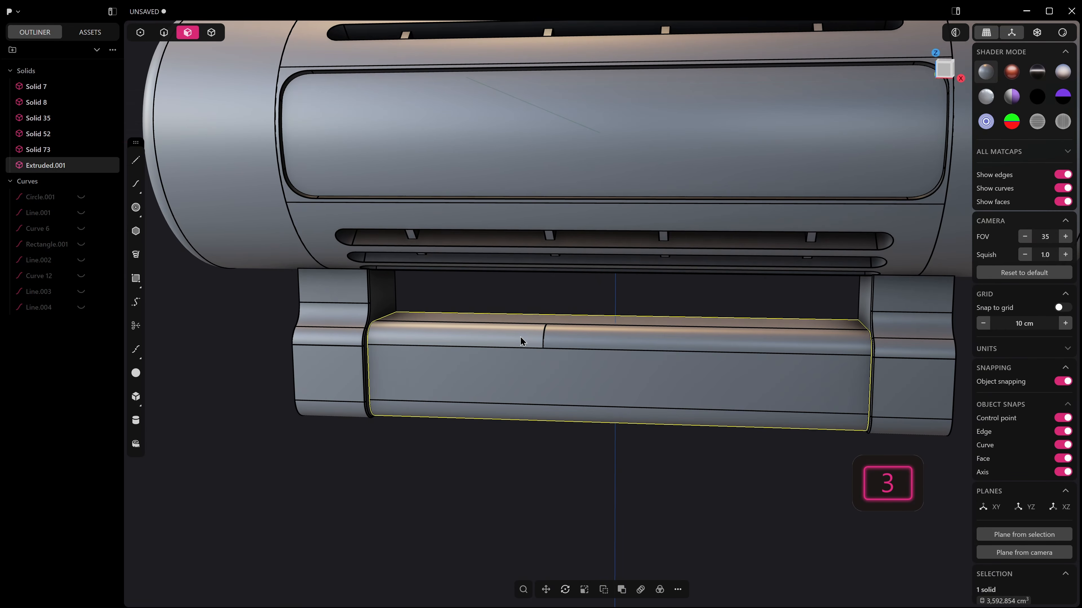
{"action": "left_click", "coordinate": [520, 337]}
{"action": "middle_click_drag", "start_coordinate": [519, 337], "coordinate": [522, 351]}
{"action": "key", "text": "o"}
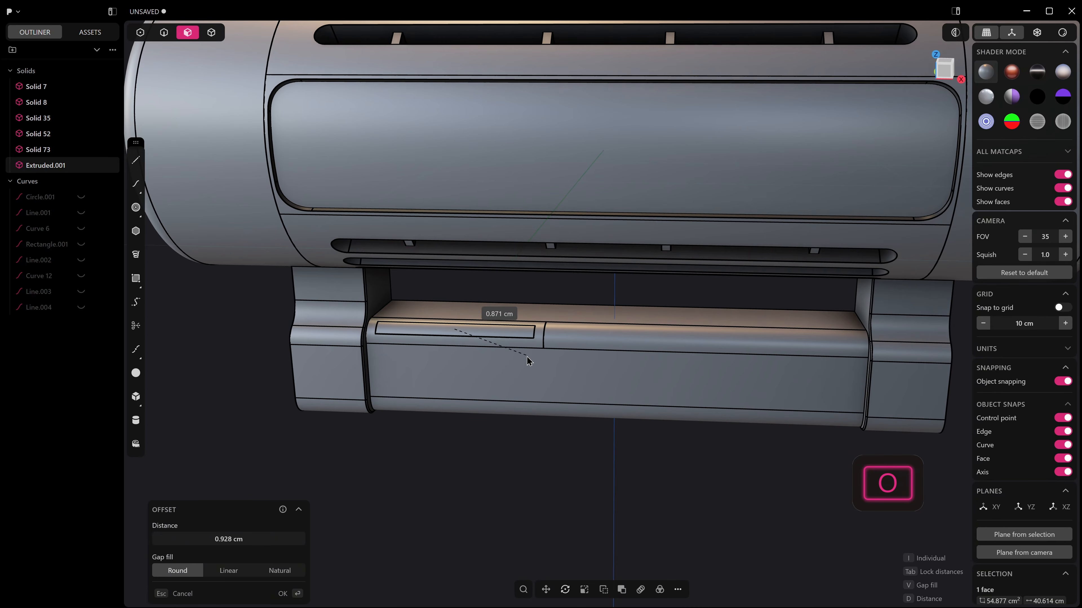
{"action": "left_click", "coordinate": [505, 336]}
Push the inset face slightly into the bar to form a shallow recess.
{"action": "left_click", "coordinate": [504, 333]}
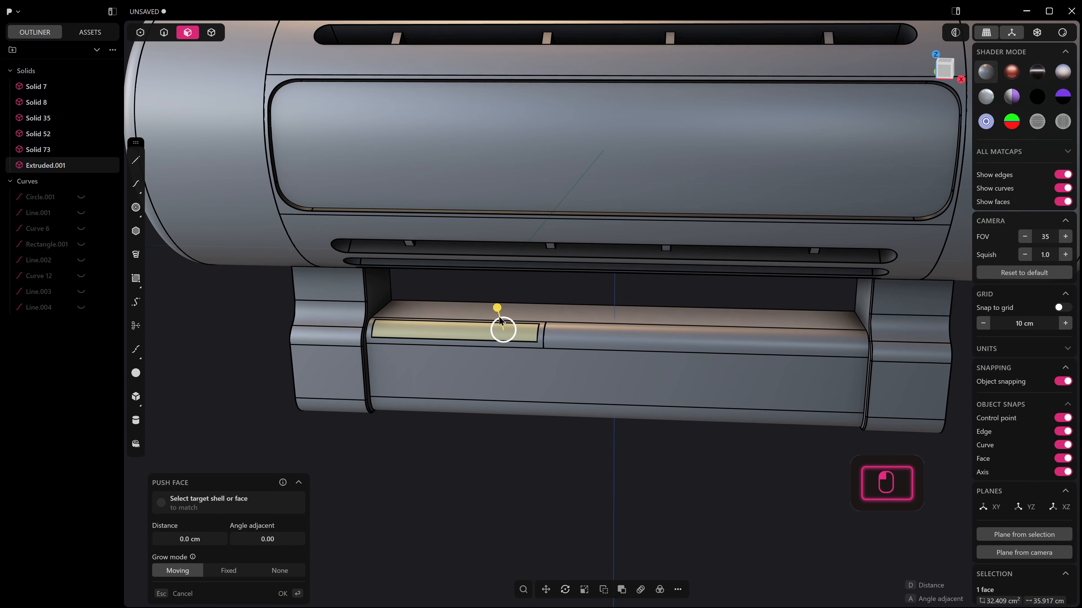
{"action": "left_click_drag", "start_coordinate": [497, 310], "coordinate": [499, 314]}
{"action": "right_click", "coordinate": [498, 315]}
{"action": "scroll", "coordinate": [537, 321], "scroll_direction": "down", "scroll_amount": 5}
{"action": "middle_click_drag", "start_coordinate": [565, 325], "coordinate": [526, 365], "text": "shift"}
{"action": "left_click", "coordinate": [743, 469]}
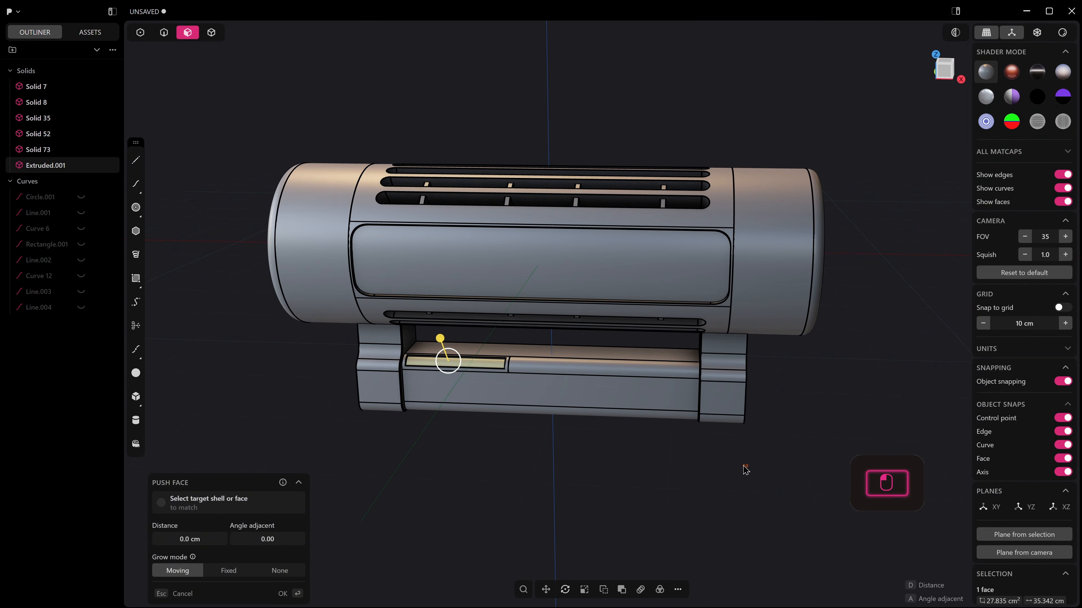
{"action": "middle_click_drag", "start_coordinate": [741, 467], "coordinate": [626, 388]}
In the front view, draw a centre rectangle of about 11.9 by 7.4 cm on the cylinder's middle panel.
{"action": "scroll", "coordinate": [604, 374], "scroll_direction": "up", "scroll_amount": 2}
{"action": "middle_click_drag", "start_coordinate": [549, 354], "coordinate": [538, 377], "text": "shift"}
{"action": "key", "text": "KP_1"}
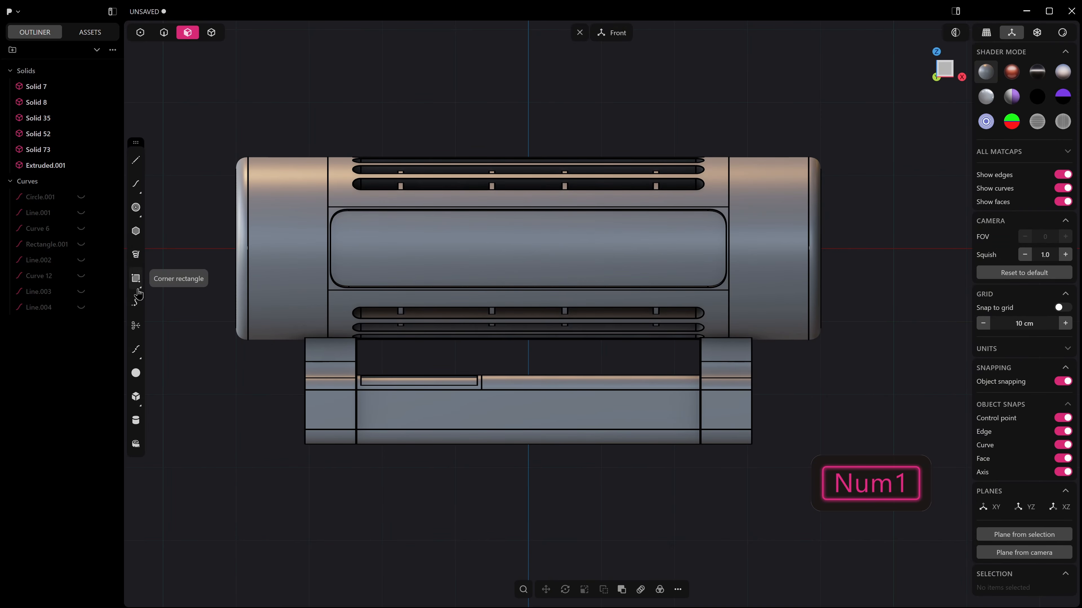
{"action": "left_click", "coordinate": [136, 278]}
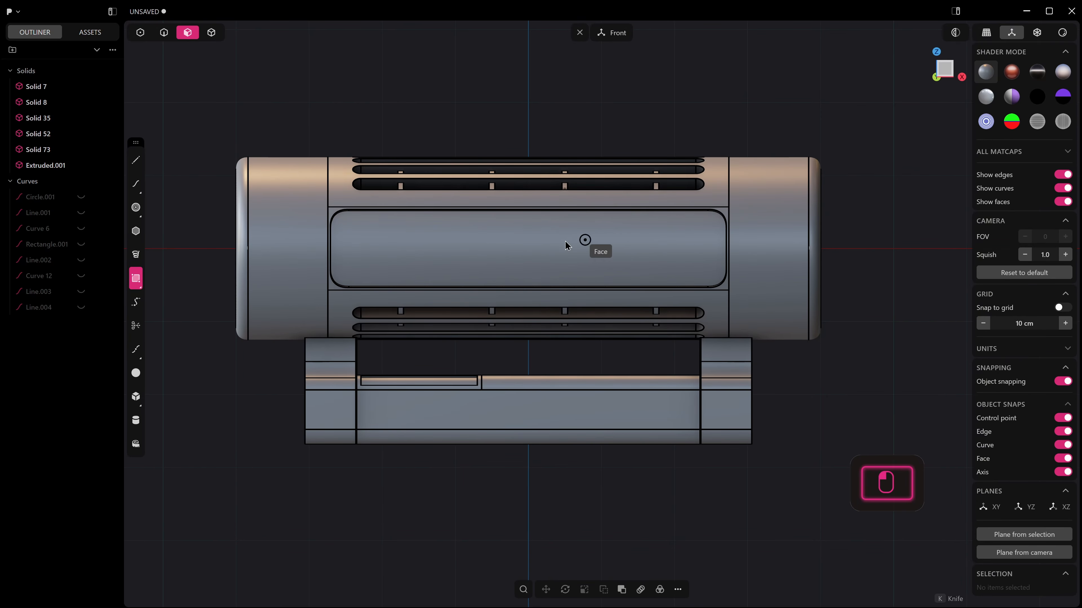
{"action": "left_click", "coordinate": [512, 249]}
{"action": "key", "text": "c"}
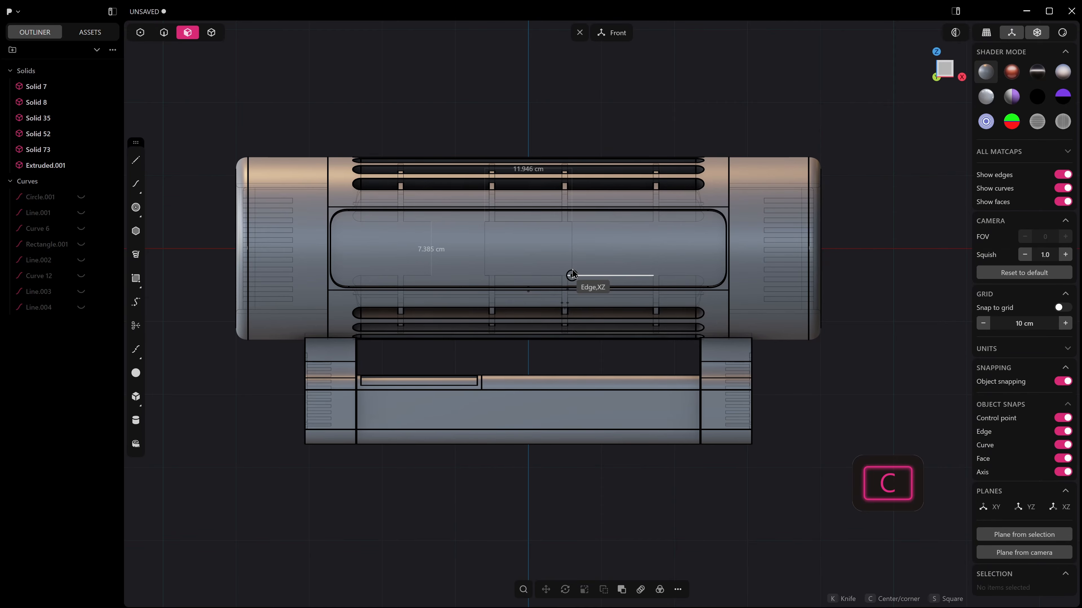
{"action": "left_click", "coordinate": [569, 274]}
Move the new rectangle along Y until it stands in front of the cylinder.
{"action": "middle_click_drag", "start_coordinate": [572, 274], "coordinate": [490, 294]}
{"action": "key", "text": "g"}
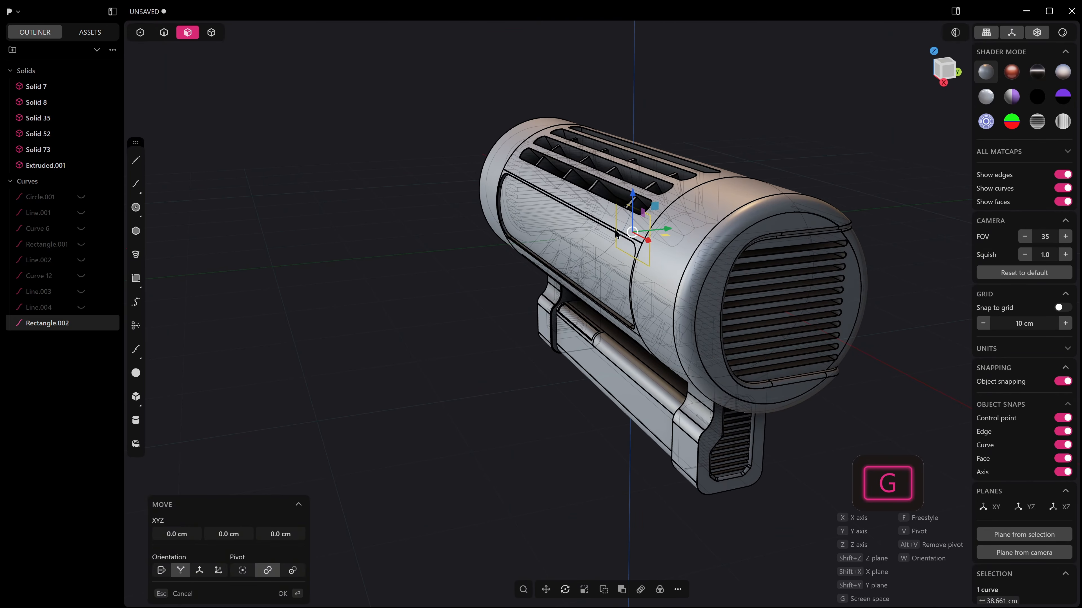
{"action": "left_click_drag", "start_coordinate": [662, 230], "coordinate": [522, 245]}
{"action": "right_click", "coordinate": [527, 275]}
In the front view, move the rectangle along X to the positive-X end of the recessed panel.
{"action": "middle_click_drag", "start_coordinate": [528, 275], "coordinate": [639, 240]}
{"action": "key", "text": "KP_1"}
{"action": "left_click", "coordinate": [646, 230]}
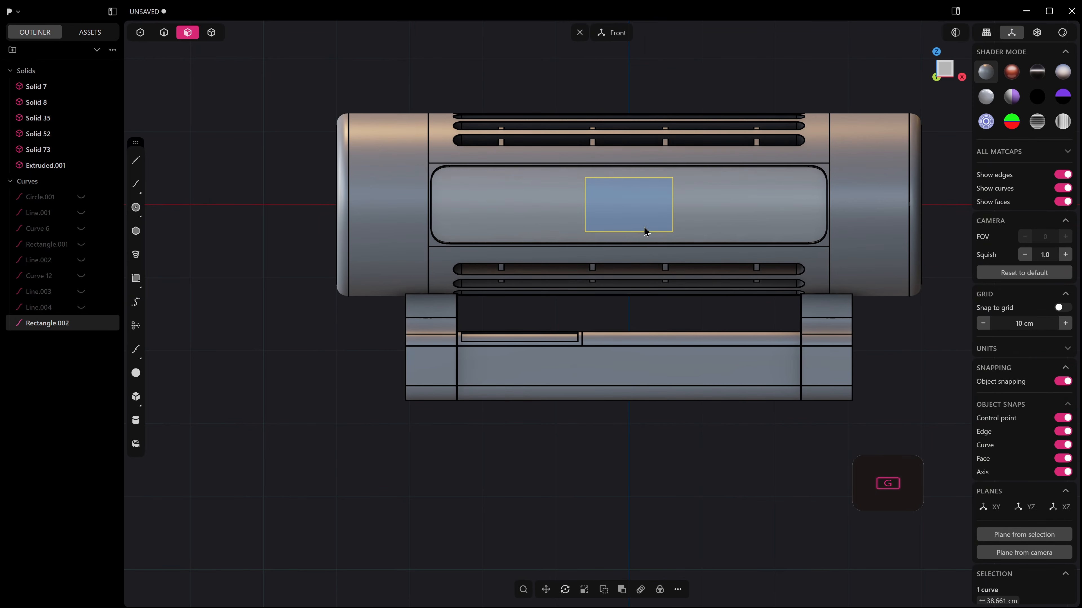
{"action": "key", "text": "g"}
{"action": "left_click", "coordinate": [748, 210]}
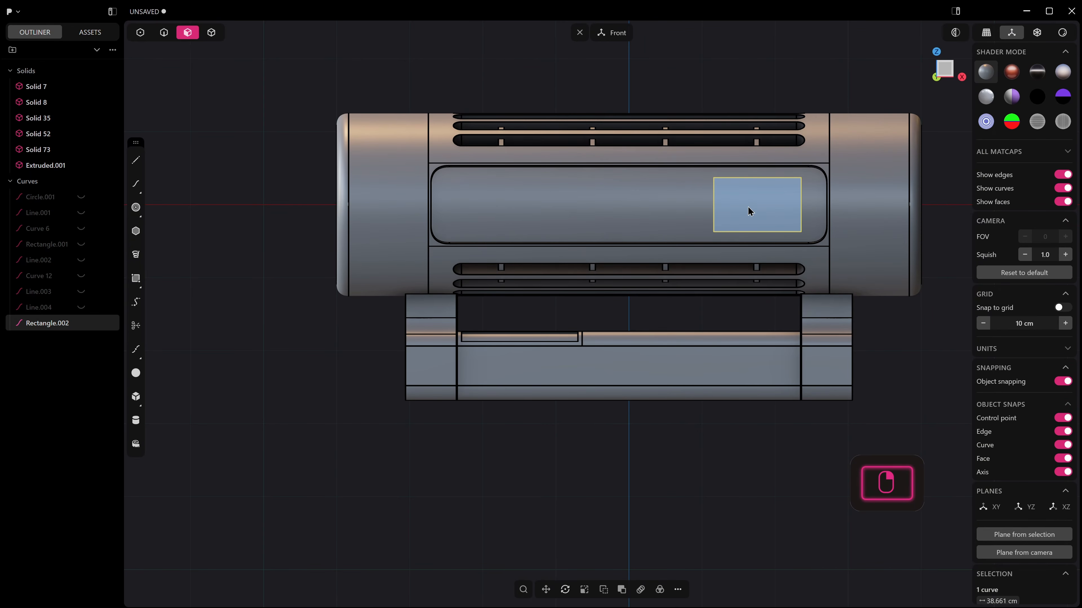
Fillet all four corners of the rectangle.
{"action": "key", "text": "1"}
{"action": "left_click_drag", "start_coordinate": [700, 172], "coordinate": [816, 245]}
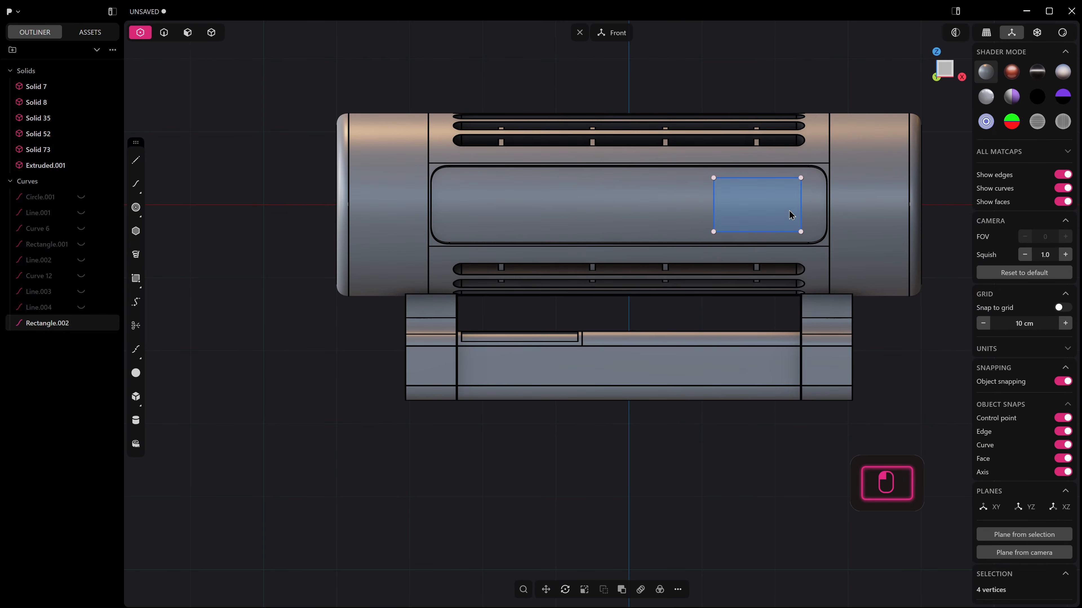
{"action": "key", "text": "b"}
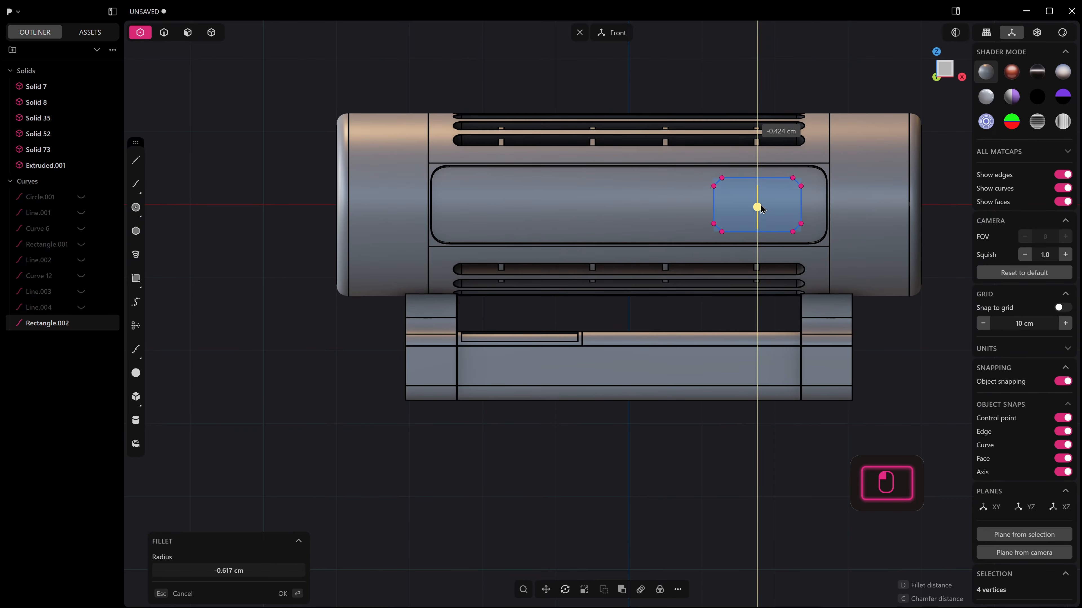
{"action": "left_click_drag", "start_coordinate": [760, 206], "coordinate": [760, 197]}
{"action": "right_click", "coordinate": [760, 197]}
Imprint the rounded rectangle onto the recessed front panel of the cylinder's middle section.
{"action": "middle_click_drag", "start_coordinate": [760, 197], "coordinate": [750, 250]}
{"action": "key", "text": "shift+i"}
{"action": "left_click", "coordinate": [795, 203]}
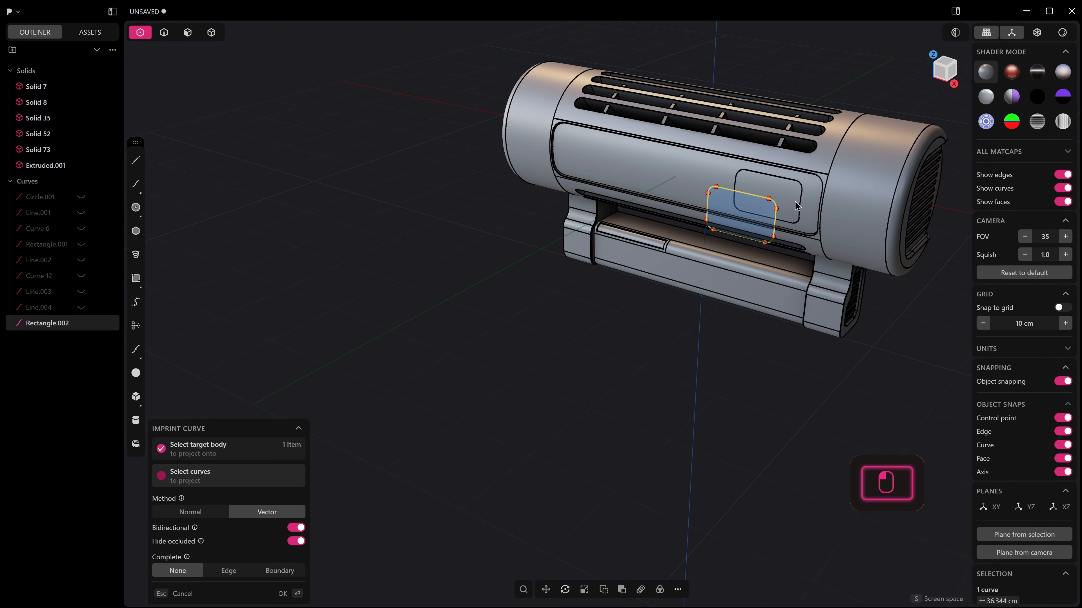
{"action": "middle_click_drag", "start_coordinate": [795, 202], "coordinate": [777, 199]}
{"action": "right_click", "coordinate": [777, 197]}
Hide the source rectangle, sink the imprinted face into the panel and bevel the bottom edges of the recess.
{"action": "key", "text": "3"}
{"action": "left_click_drag", "start_coordinate": [785, 194], "coordinate": [792, 193]}
{"action": "left_click", "coordinate": [733, 187]}
{"action": "key", "text": "h"}
{"action": "middle_click_drag", "start_coordinate": [733, 188], "coordinate": [767, 149]}
{"action": "left_click_drag", "start_coordinate": [770, 150], "coordinate": [732, 153]}
{"action": "key", "text": "3"}
{"action": "key", "text": "2"}
{"action": "right_click", "coordinate": [729, 166]}
{"action": "scroll", "coordinate": [727, 179], "scroll_direction": "down", "scroll_amount": 5}
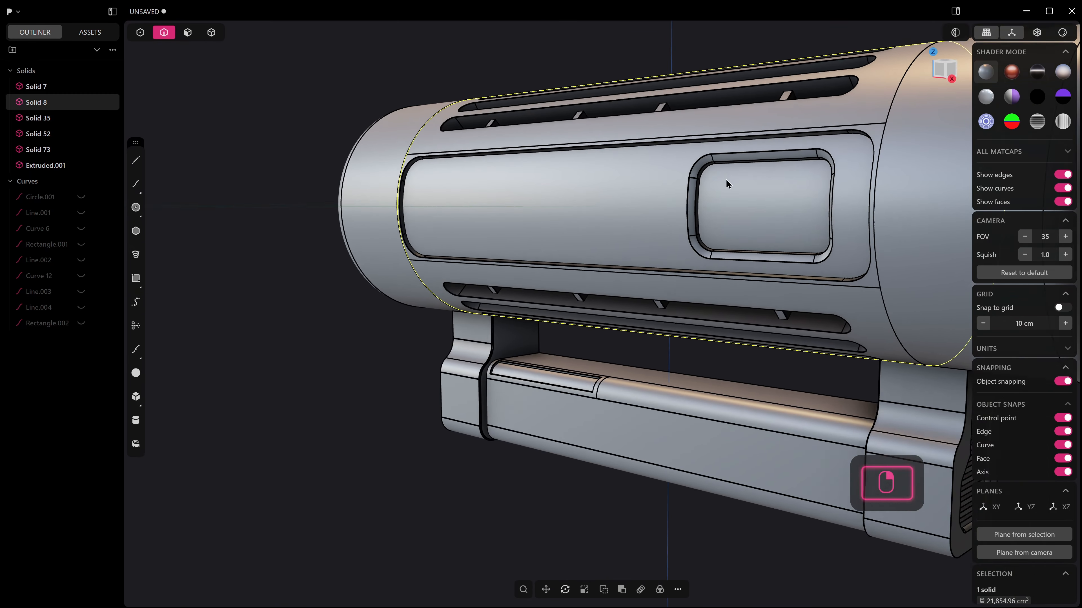
Show the hidden rounded rectangle, move it to the panel's negative-X end and scale it down to a curve length of about 16.4 cm.
{"action": "middle_click_drag", "start_coordinate": [727, 182], "coordinate": [826, 272]}
{"action": "scroll", "coordinate": [792, 238], "scroll_direction": "up", "scroll_amount": 1}
{"action": "middle_click_drag", "start_coordinate": [790, 237], "coordinate": [758, 229]}
{"action": "scroll", "coordinate": [780, 227], "scroll_direction": "up", "scroll_amount": 3}
{"action": "middle_click_drag", "start_coordinate": [500, 232], "coordinate": [593, 271], "text": "shift"}
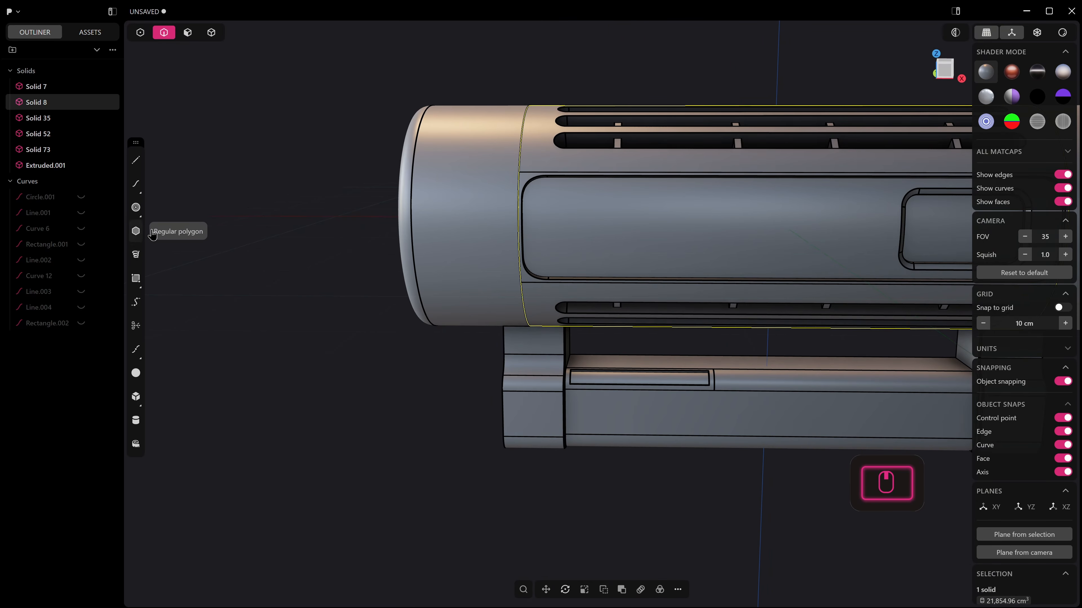
{"action": "scroll", "coordinate": [673, 268], "scroll_direction": "down", "scroll_amount": 2}
{"action": "middle_click_drag", "start_coordinate": [667, 266], "coordinate": [607, 266], "text": "shift"}
{"action": "left_click", "coordinate": [83, 321]}
{"action": "left_click", "coordinate": [47, 323]}
{"action": "key", "text": "KP_1"}
{"action": "key", "text": "g"}
{"action": "key", "text": "s"}
{"action": "right_click", "coordinate": [546, 200]}
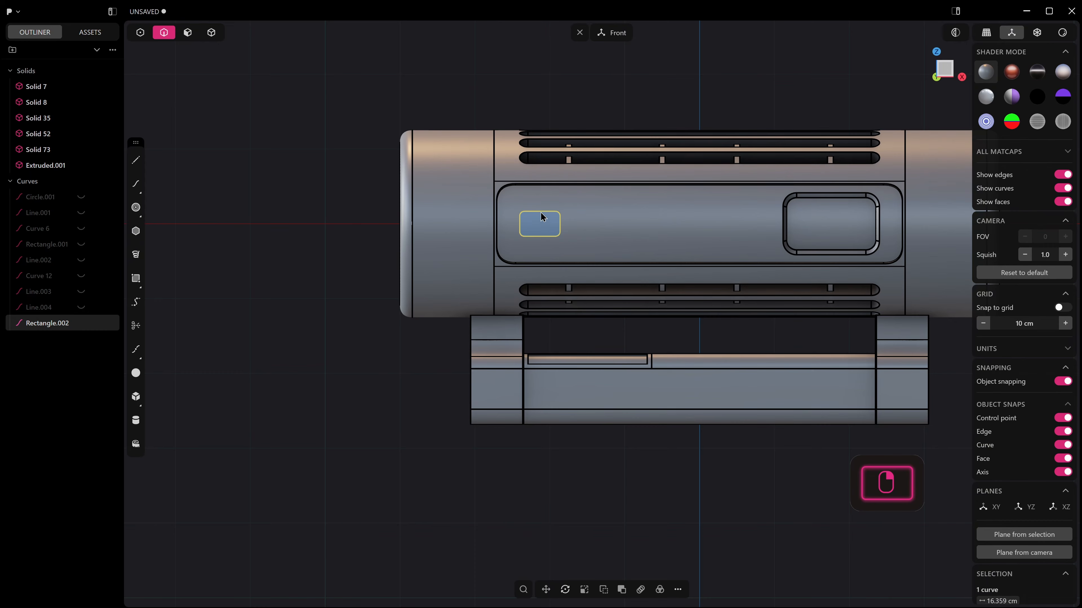
Raise the small rectangle along Z to the panel's upper part and duplicate it about 4.5 cm below.
{"action": "key", "text": "g"}
{"action": "left_click_drag", "start_coordinate": [542, 186], "coordinate": [545, 169]}
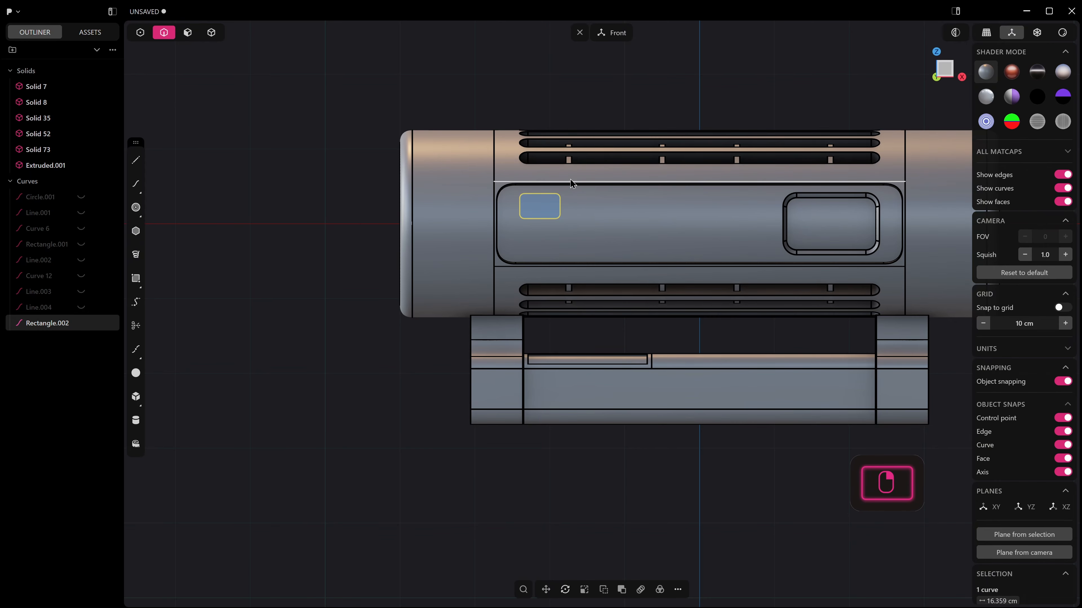
{"action": "key", "text": "shift+d"}
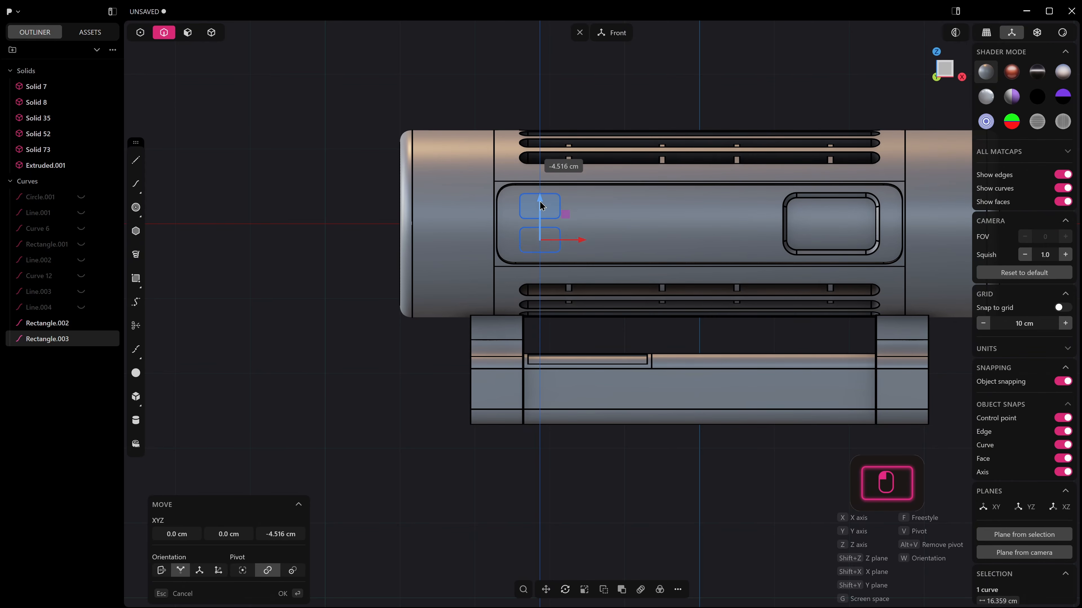
{"action": "left_click", "coordinate": [544, 206]}
Imprint both small rectangles onto the panel and sink their faces into it.
{"action": "left_click", "coordinate": [558, 206], "text": "shift"}
{"action": "key", "text": "e"}
{"action": "middle_click_drag", "start_coordinate": [557, 206], "coordinate": [519, 222]}
Chamfer the bottom edges of both small recesses by about 0.08 cm, including their tangent edges.
{"action": "scroll", "coordinate": [540, 224], "scroll_direction": "up", "scroll_amount": 10}
{"action": "key", "text": "2"}
{"action": "left_click", "coordinate": [531, 326]}
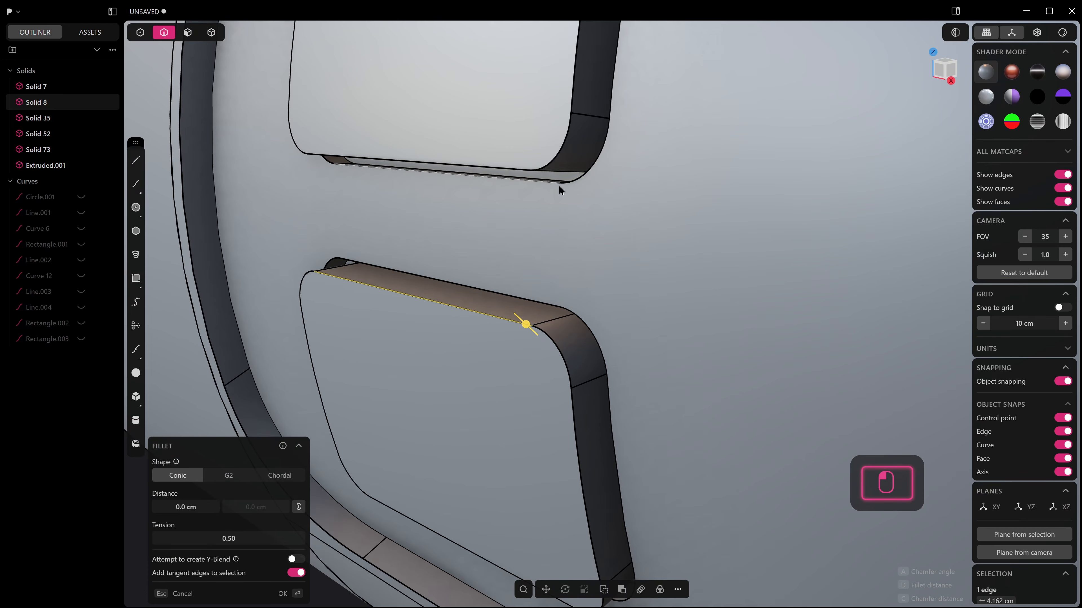
{"action": "left_click", "coordinate": [553, 161], "text": "shift"}
{"action": "key", "text": "c"}
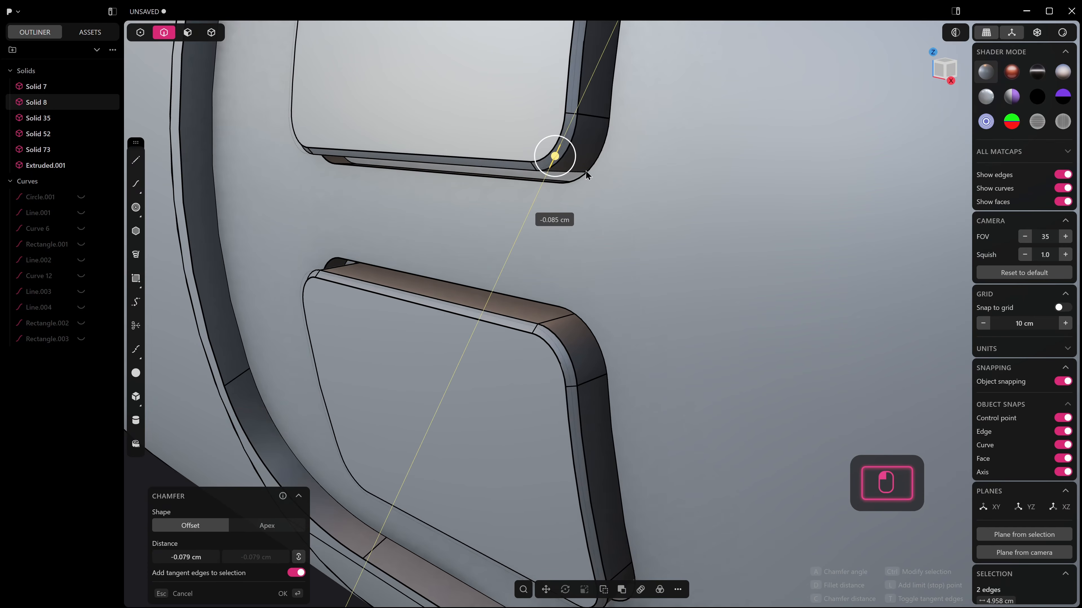